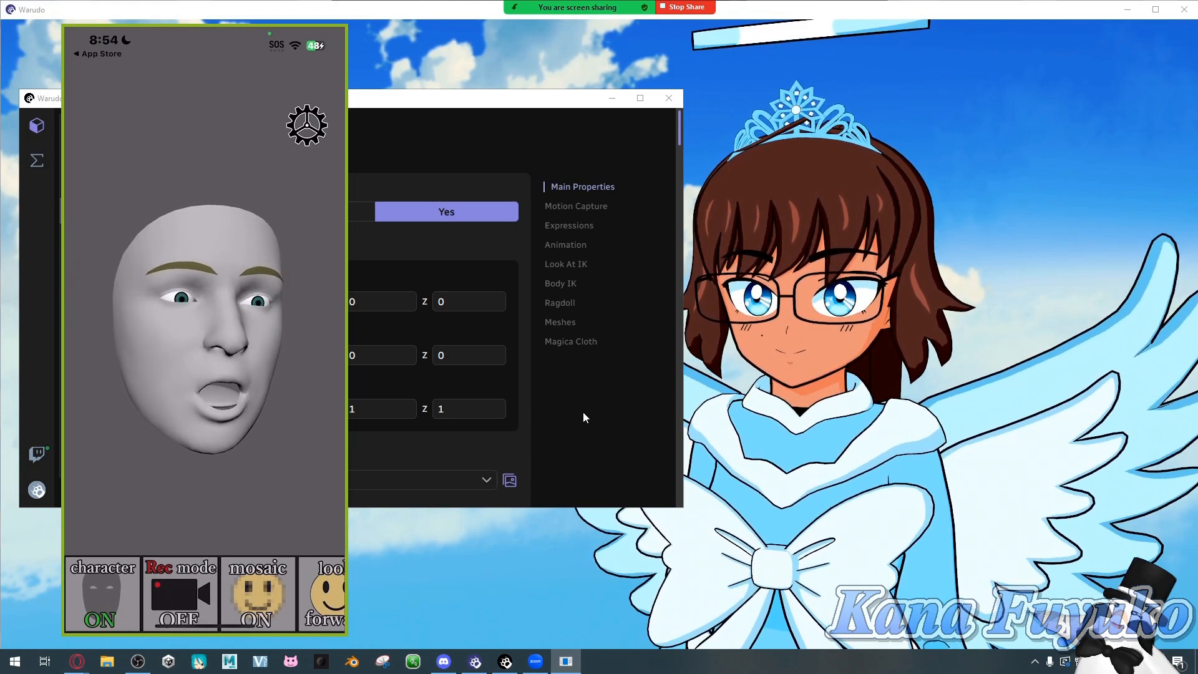
# Start the character's motion capture setup and choose the iFacialMocap (iPhone / iPad) face tracking template.
pyautogui.click(582, 407)
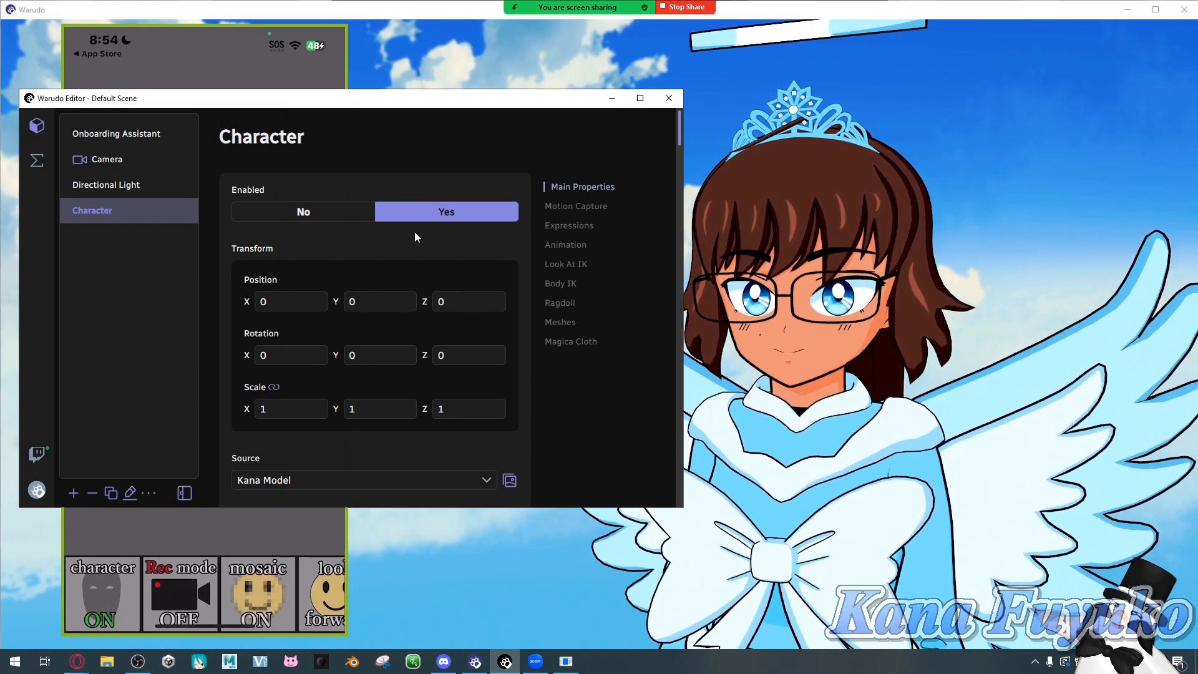
pyautogui.click(576, 206)
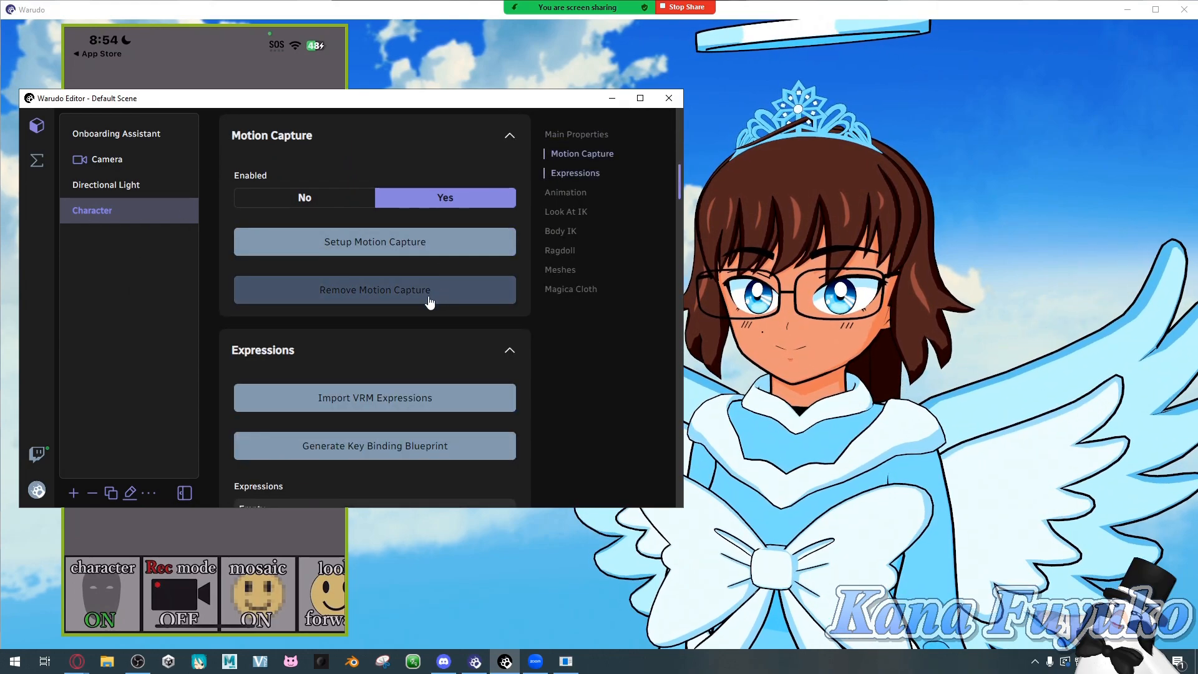
pyautogui.click(355, 248)
pyautogui.click(482, 350)
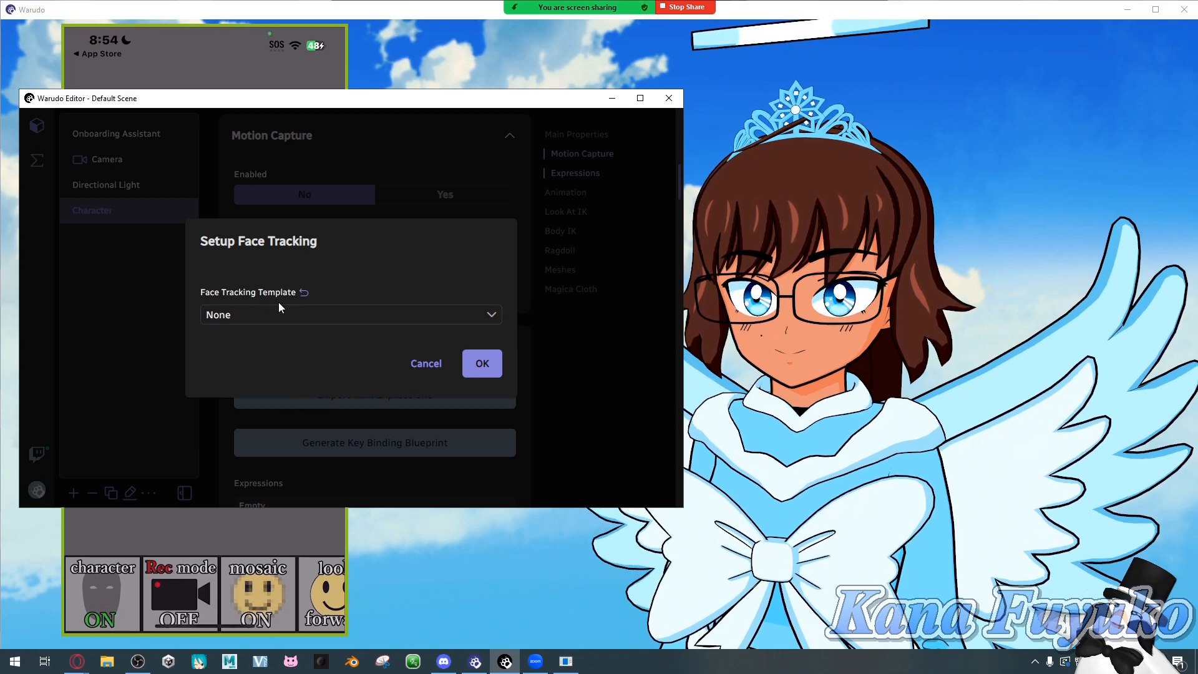
pyautogui.click(268, 315)
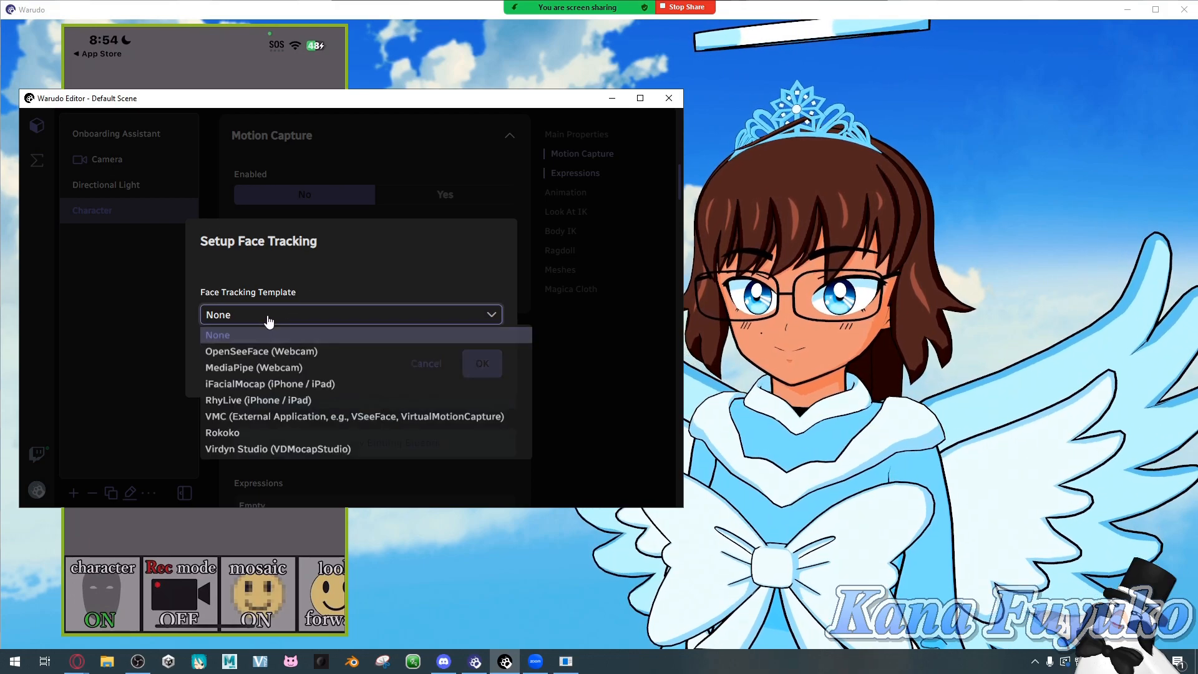
pyautogui.click(247, 388)
pyautogui.scroll(-1, 254, 312)
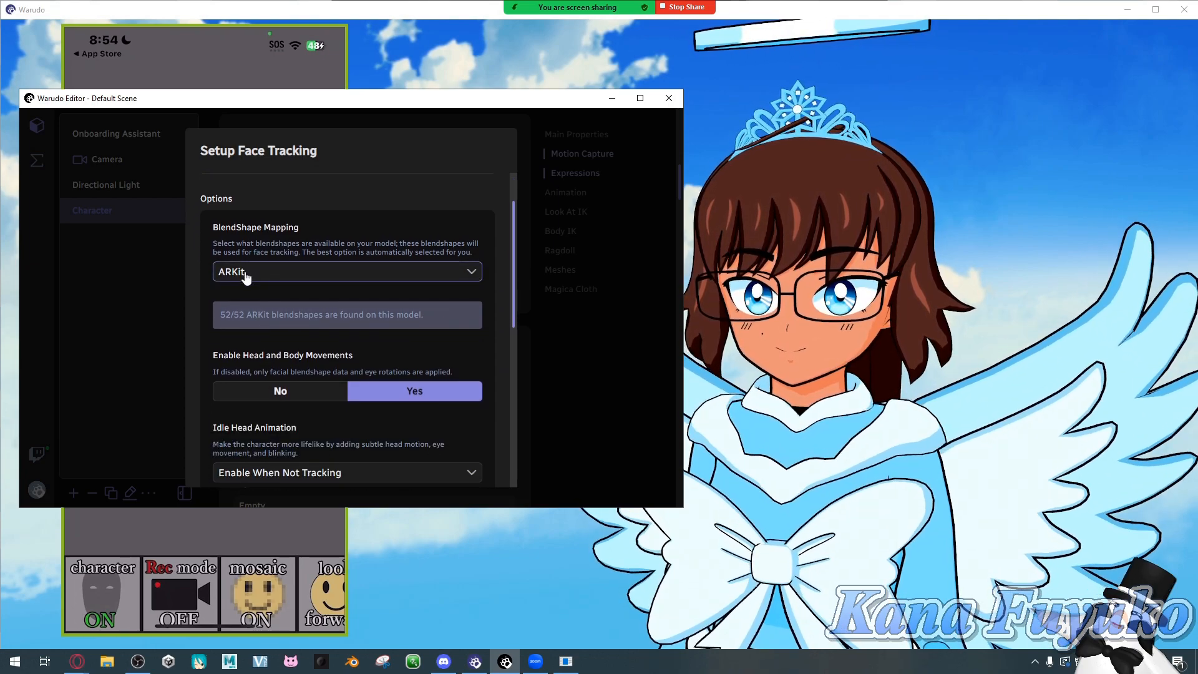
# Check the ARKit blendshape mapping and how many of its blendshapes the model has.
pyautogui.click(245, 275)
pyautogui.click(246, 274)
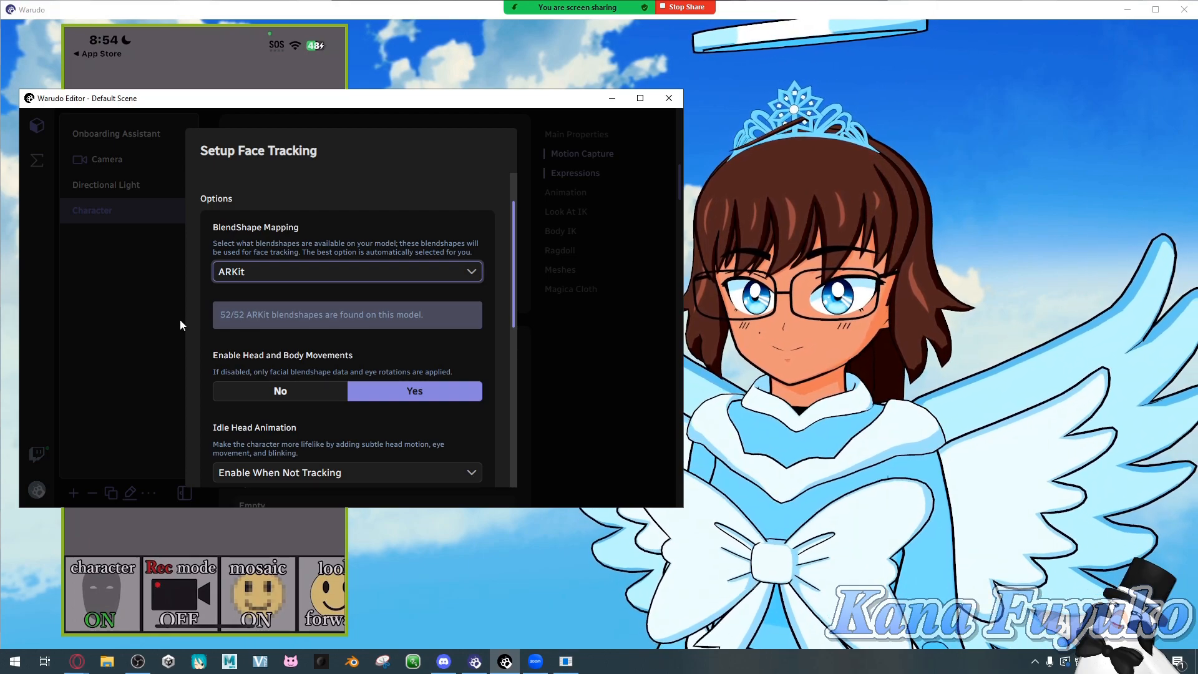
pyautogui.click(223, 315)
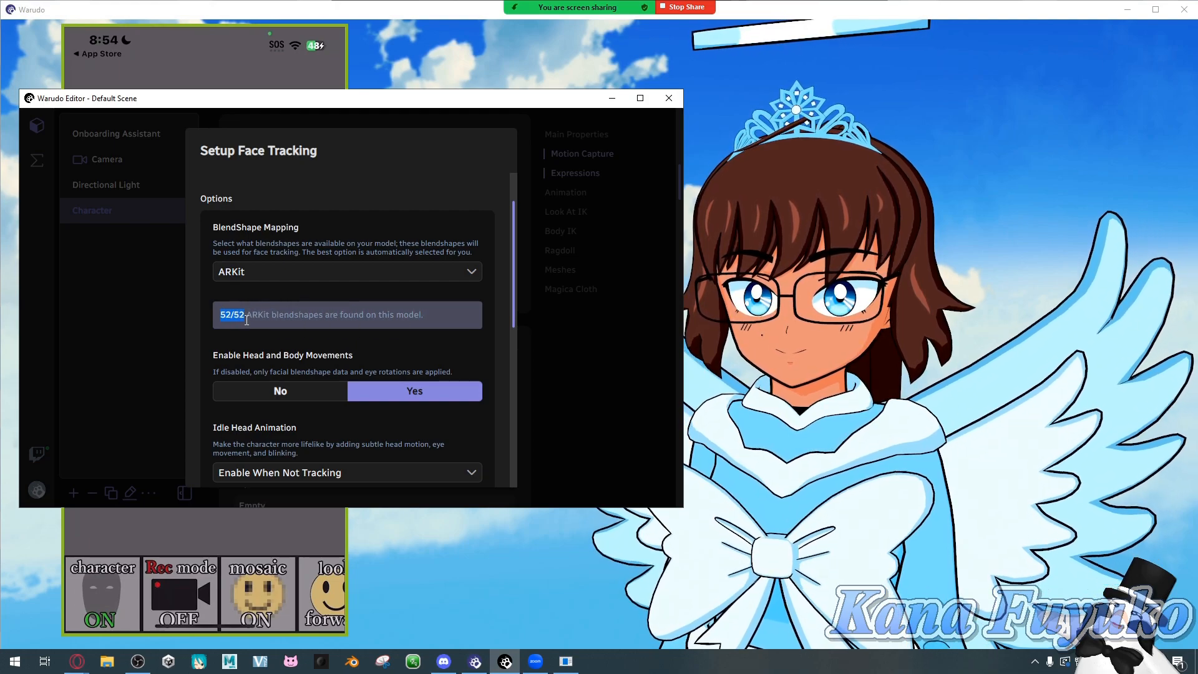
pyautogui.moveTo(246, 320); pyautogui.dragTo(244, 318)
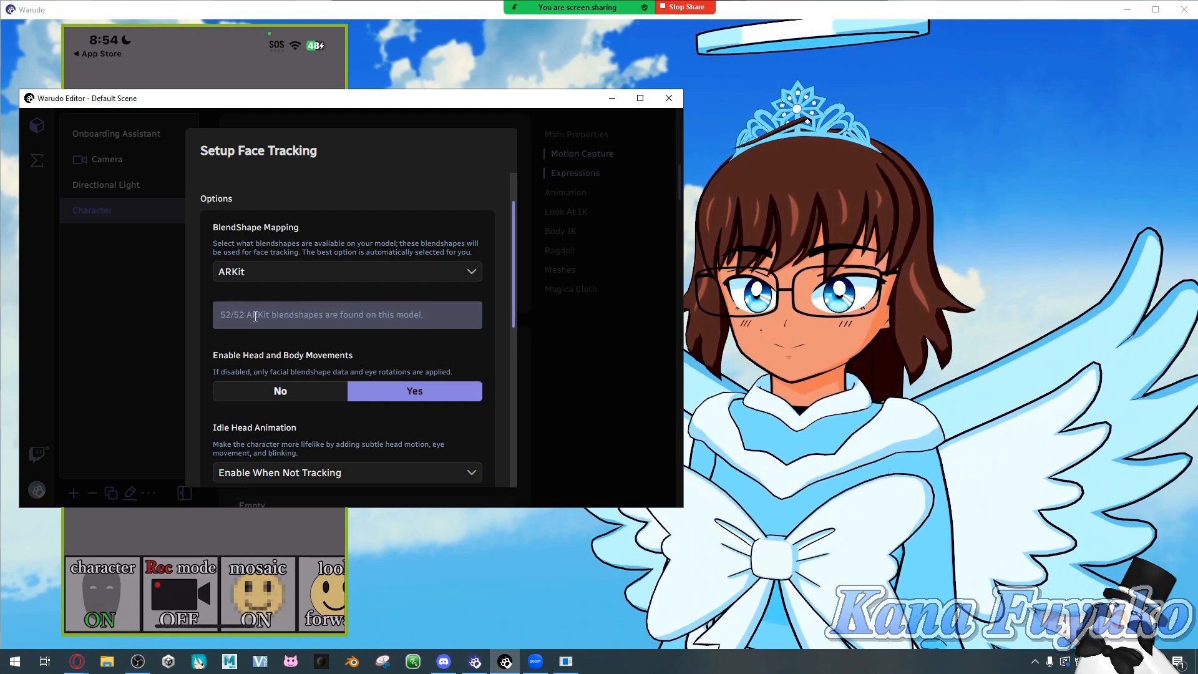
pyautogui.moveTo(220, 316); pyautogui.dragTo(238, 310)
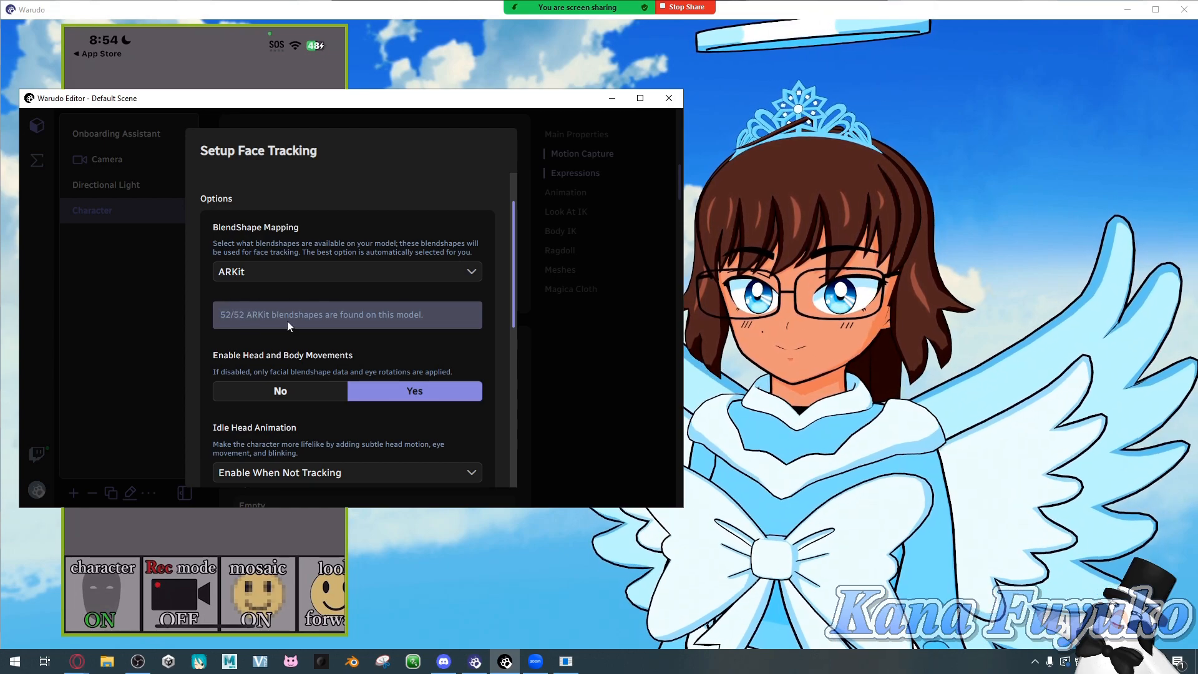
# Try the VRM and MikuMikuDance blendshape mappings on the model and return the mapping to ARKit.
pyautogui.click(265, 272)
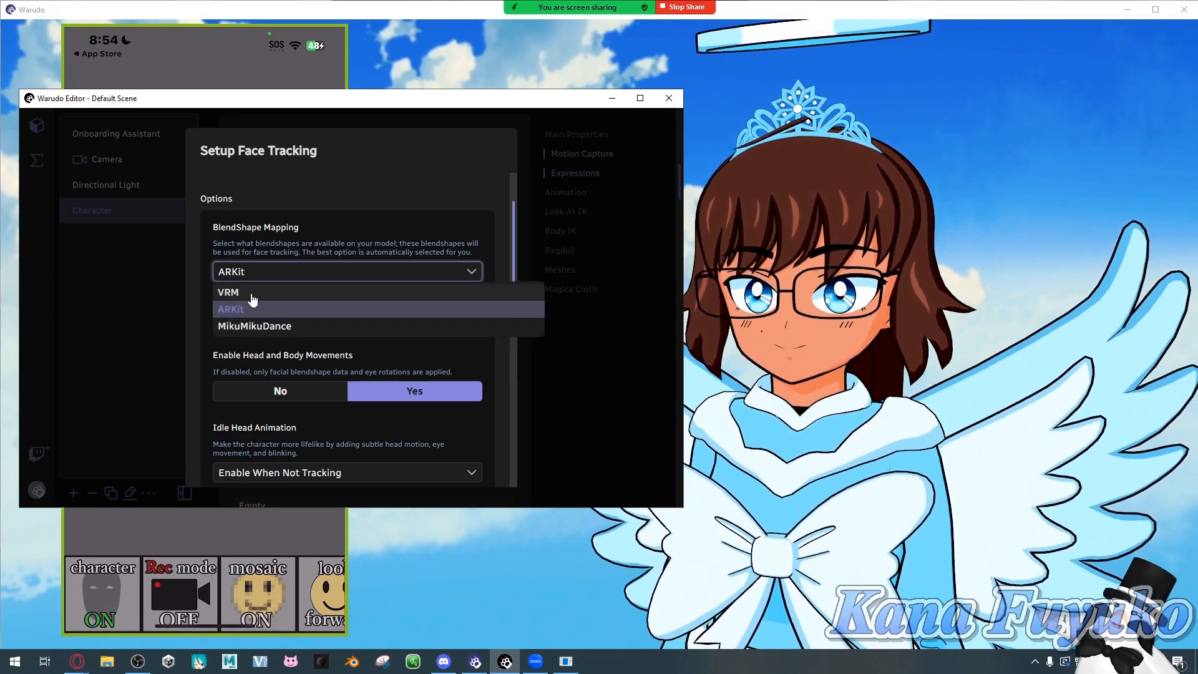
pyautogui.click(246, 293)
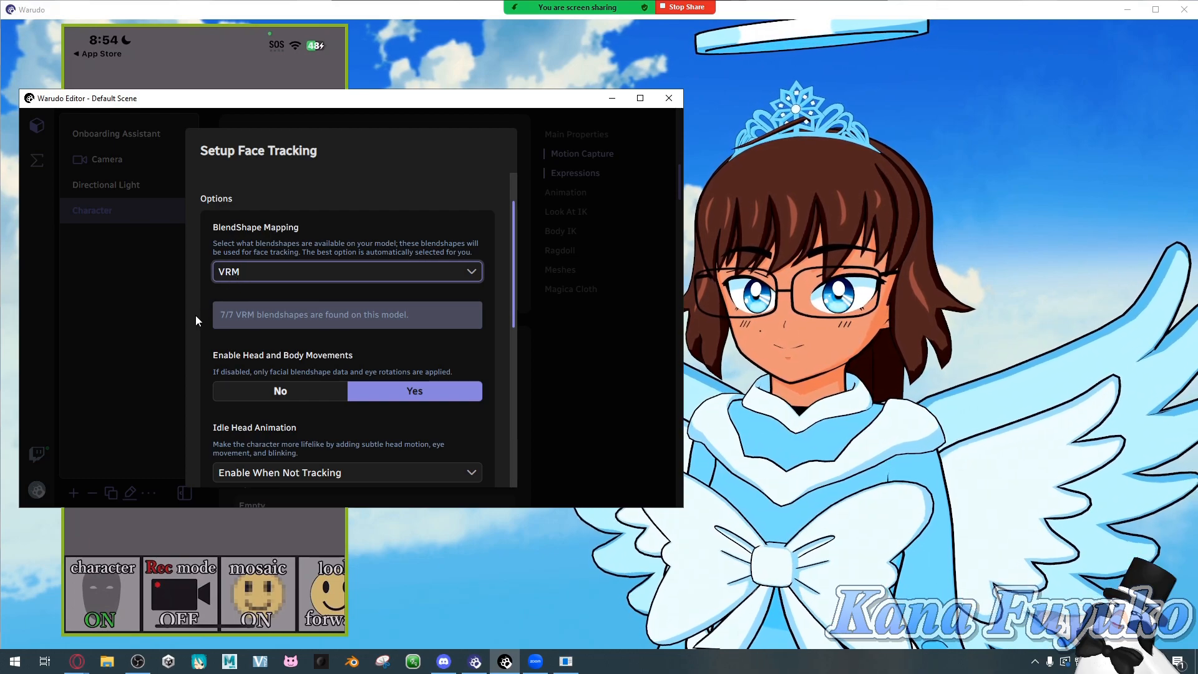
pyautogui.click(222, 279)
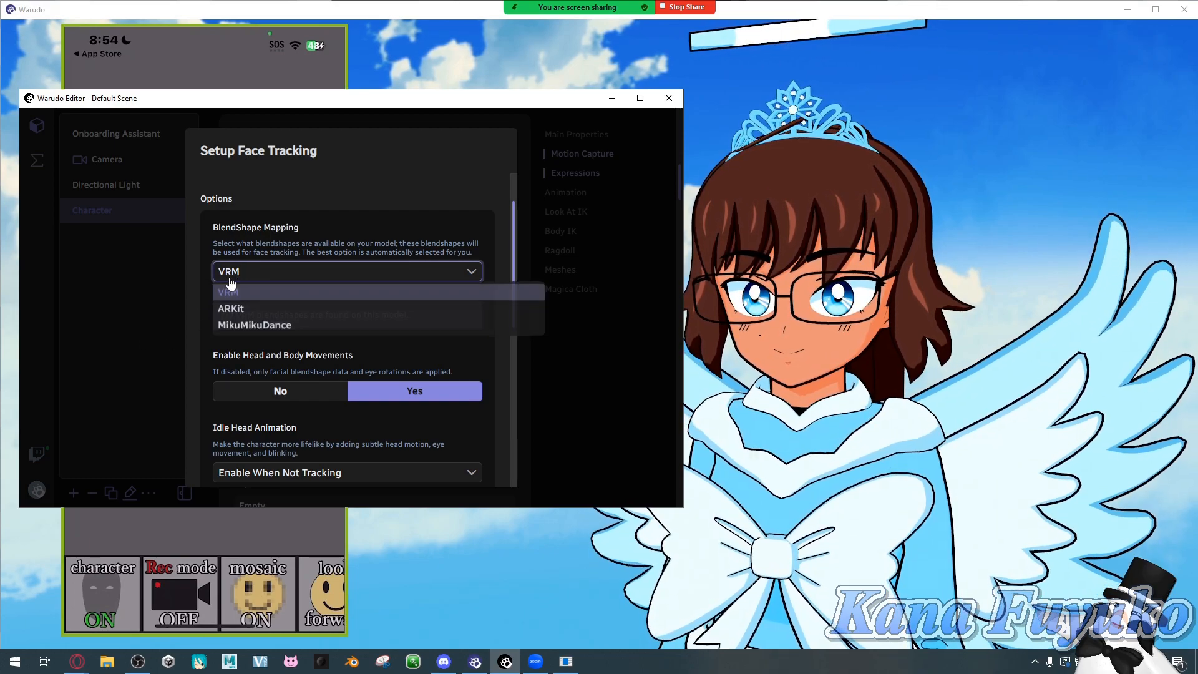
pyautogui.click(243, 310)
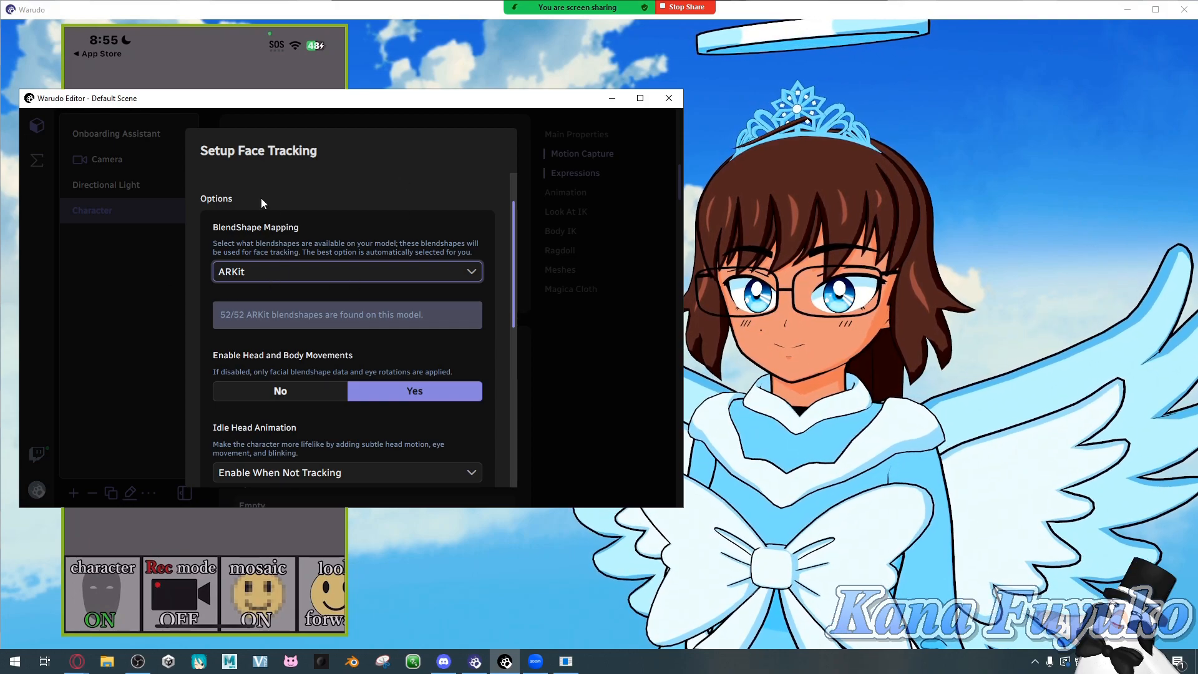
pyautogui.click(261, 275)
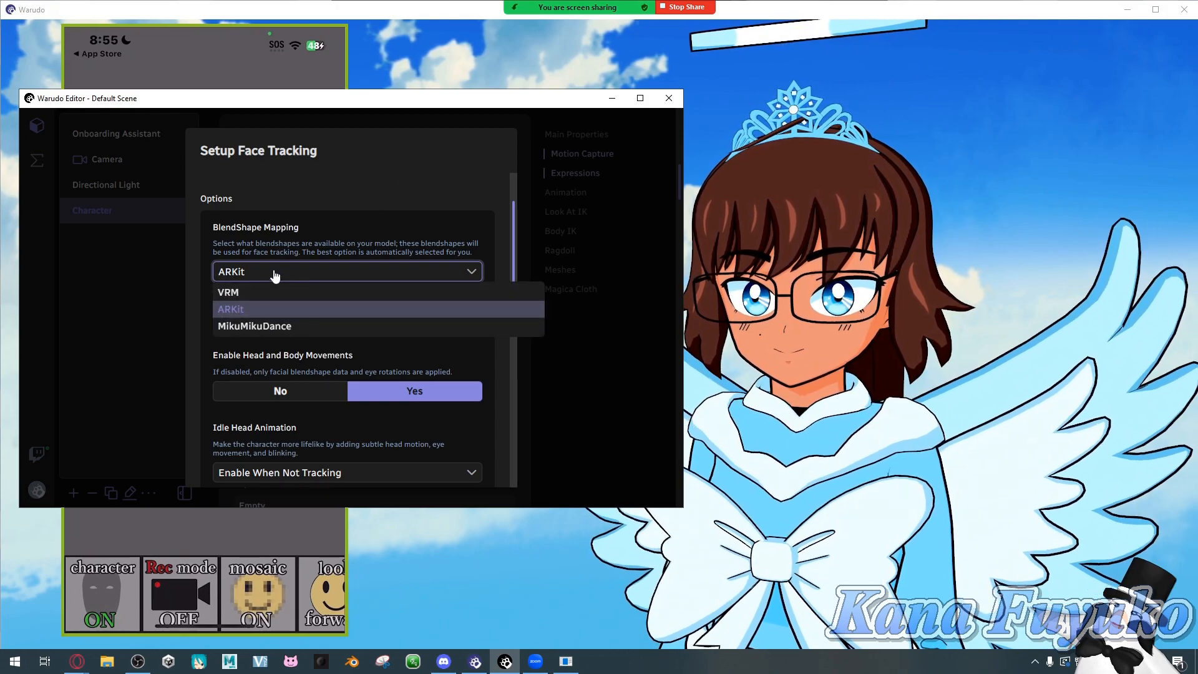
pyautogui.click(257, 326)
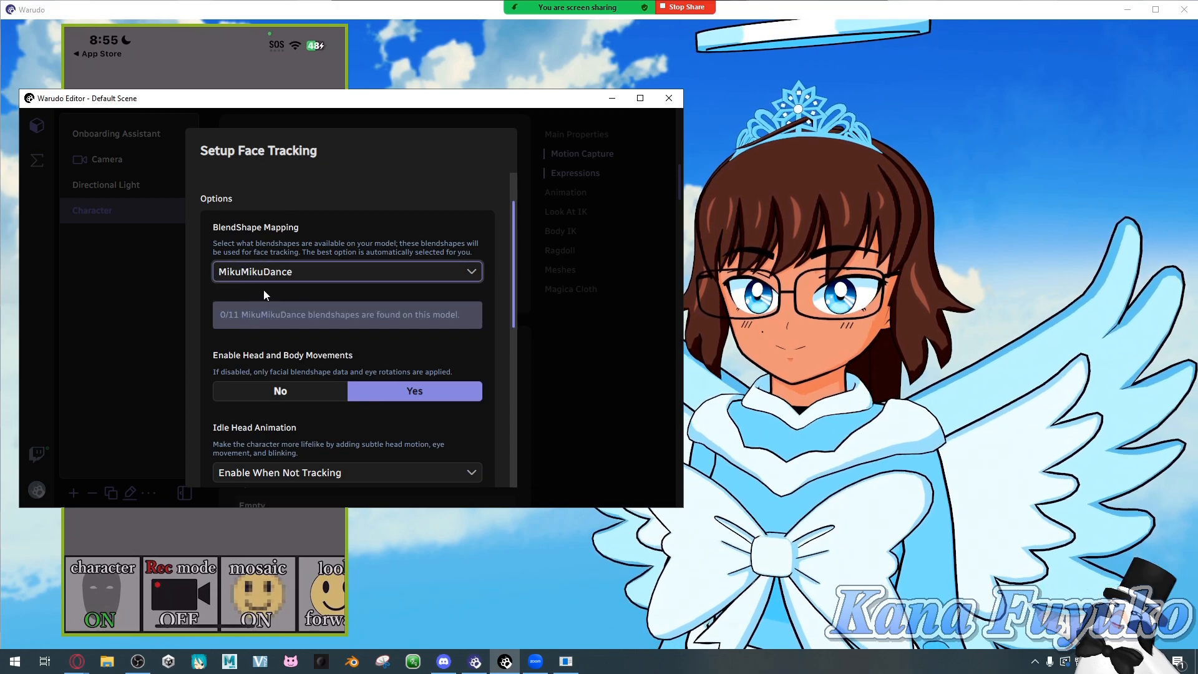
pyautogui.click(262, 274)
pyautogui.click(258, 309)
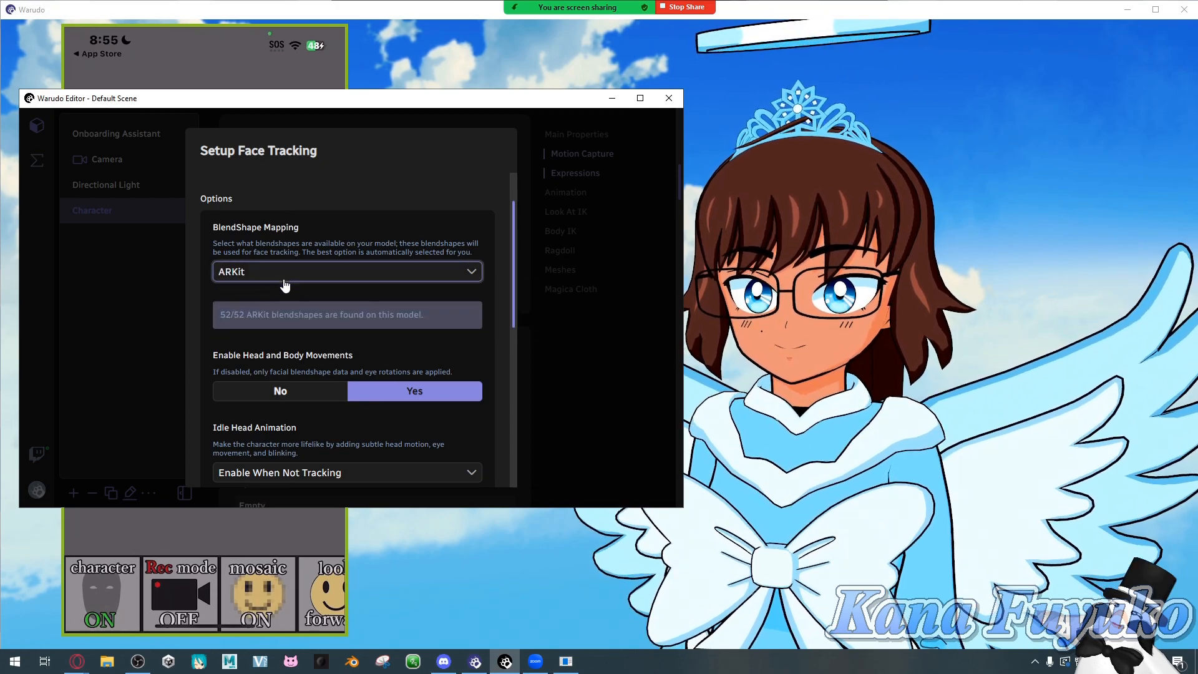
# Accept the remaining default face tracking options, keep the pose tracking template at None, and finish the motion capture setup.
pyautogui.scroll(-3, 363, 469)
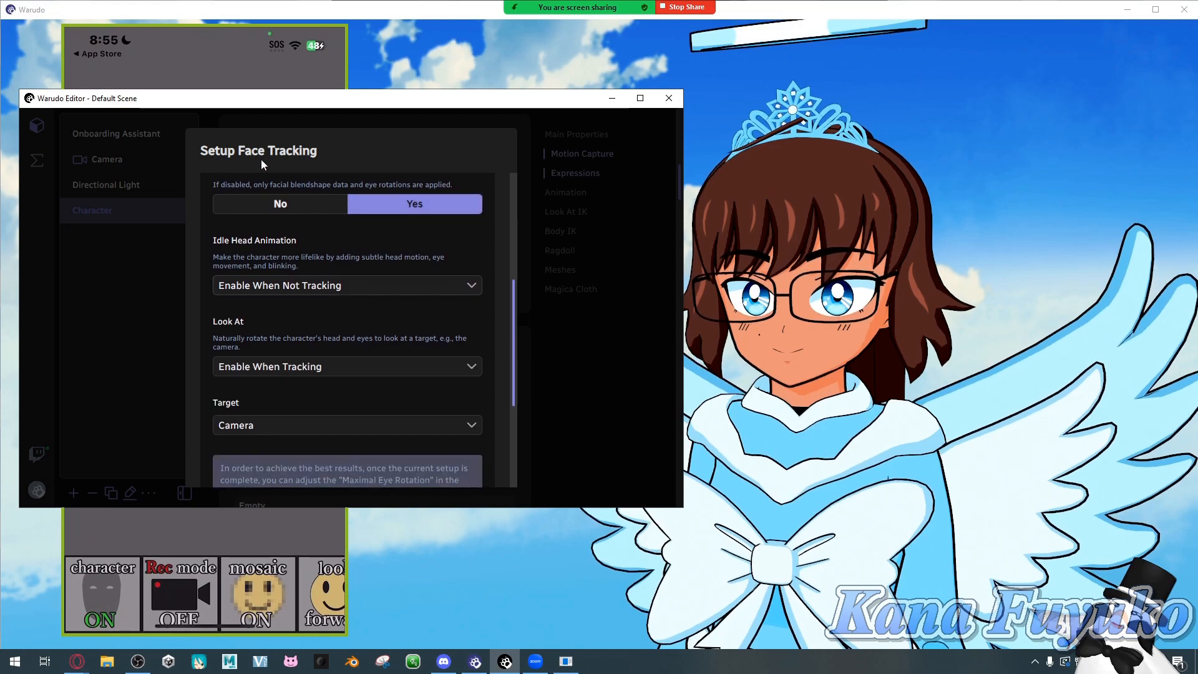
pyautogui.scroll(1, 266, 311)
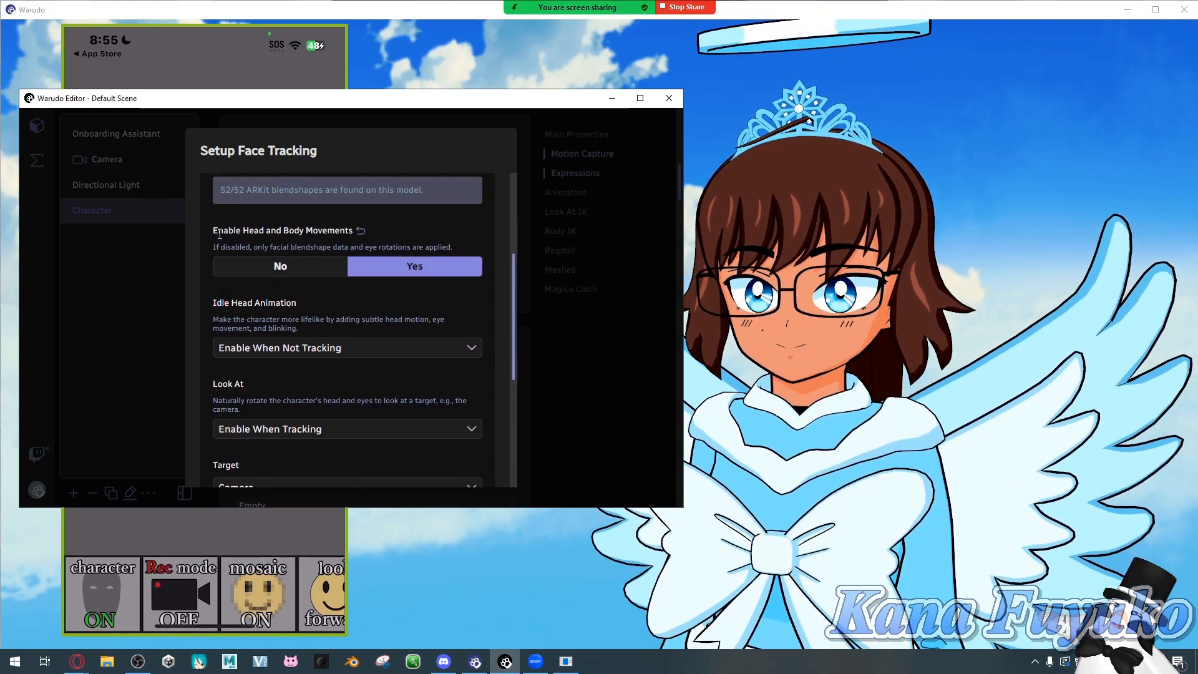
pyautogui.moveTo(323, 226); pyautogui.dragTo(245, 228)
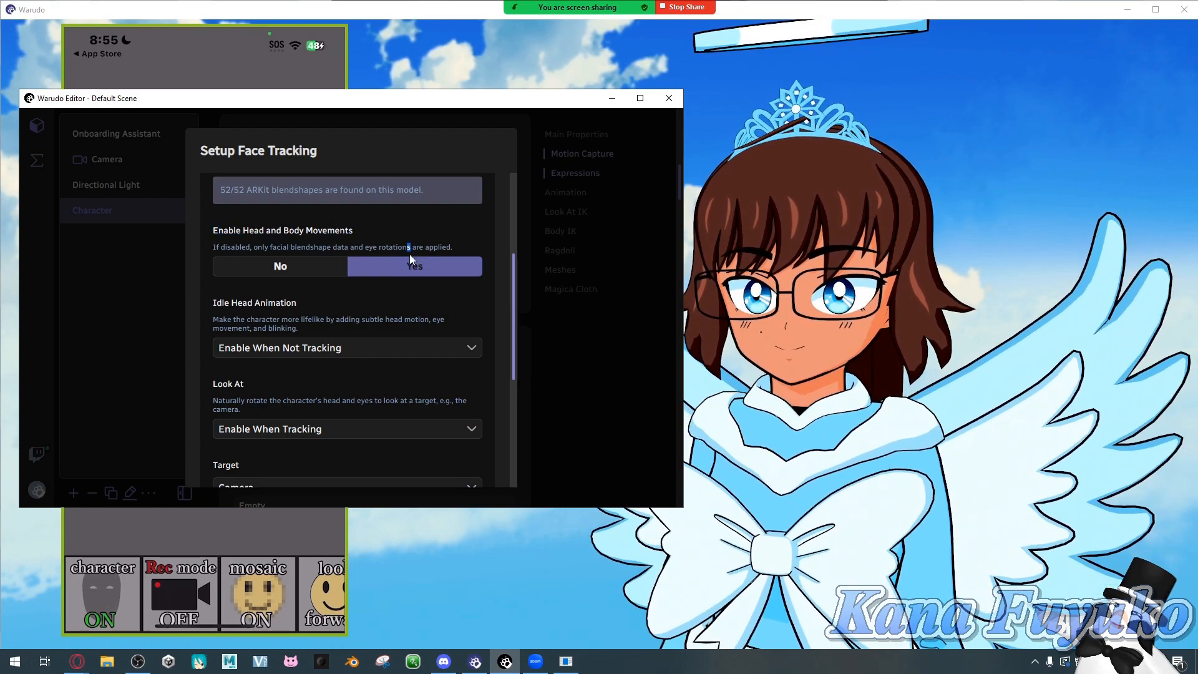
pyautogui.scroll(-1, 364, 299)
pyautogui.scroll(-4, 355, 304)
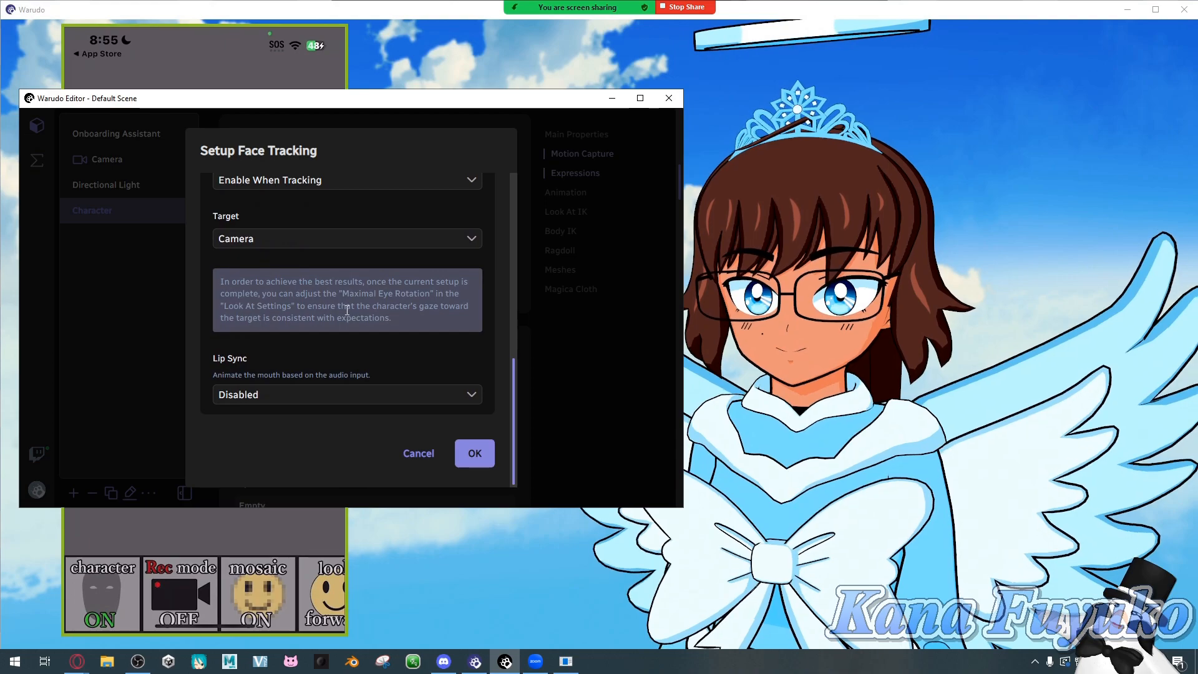
pyautogui.scroll(3, 346, 317)
pyautogui.scroll(-3, 343, 321)
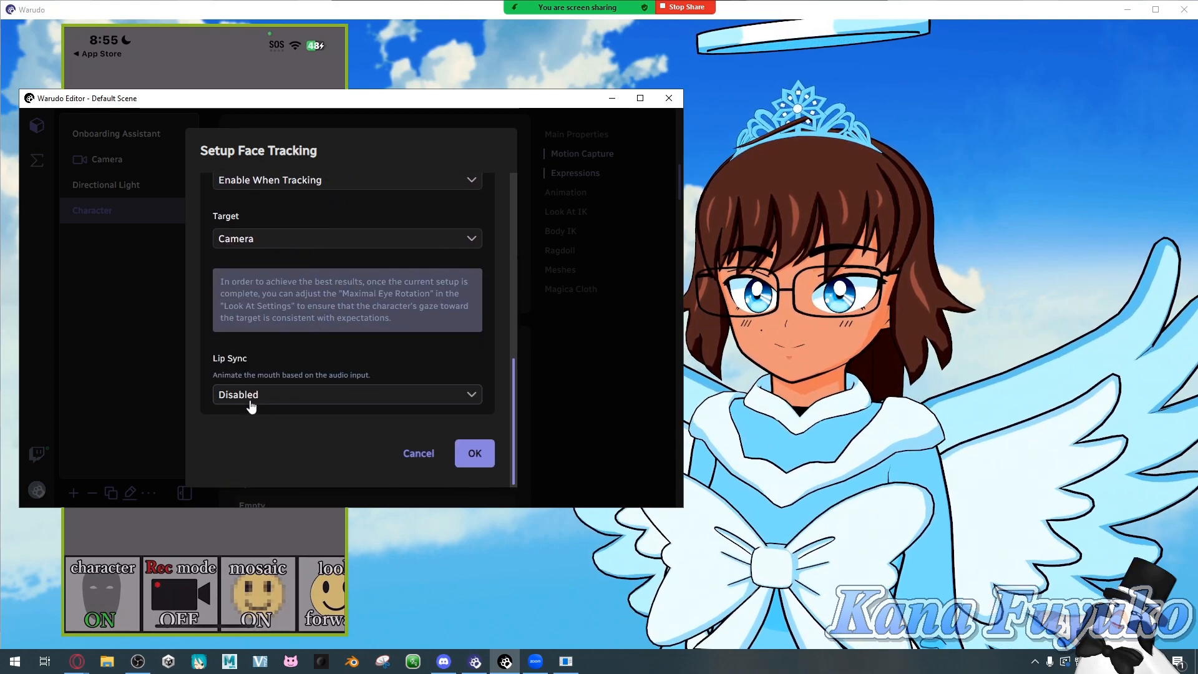
pyautogui.click(474, 451)
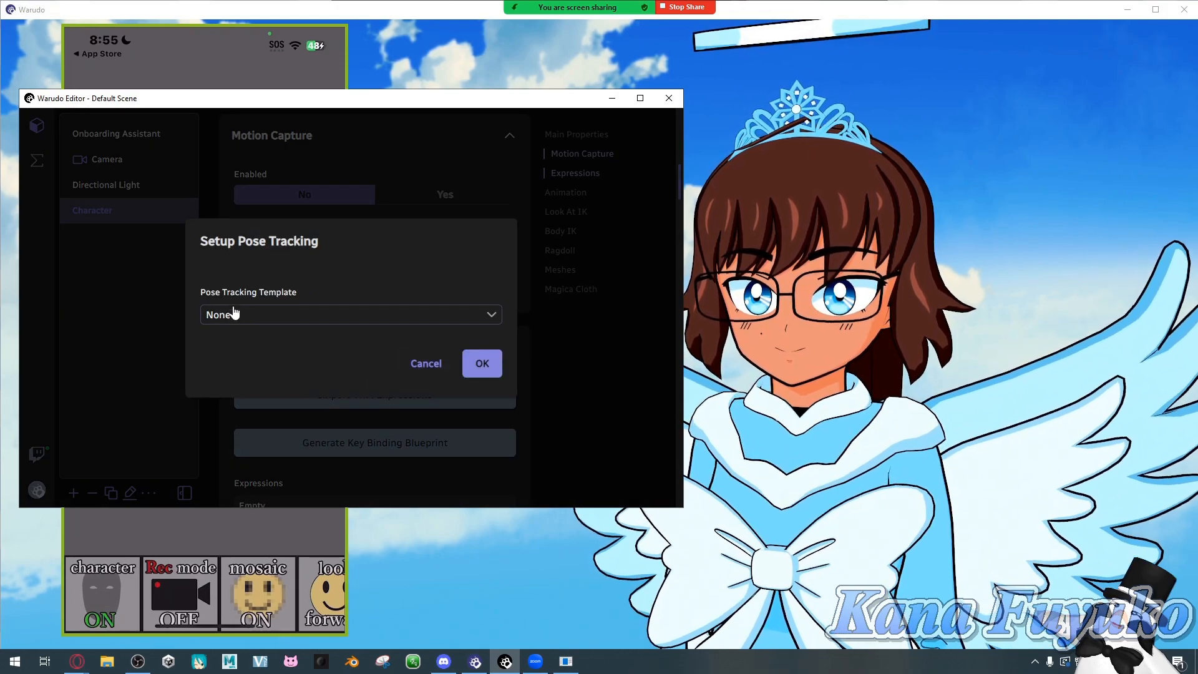
pyautogui.click(482, 363)
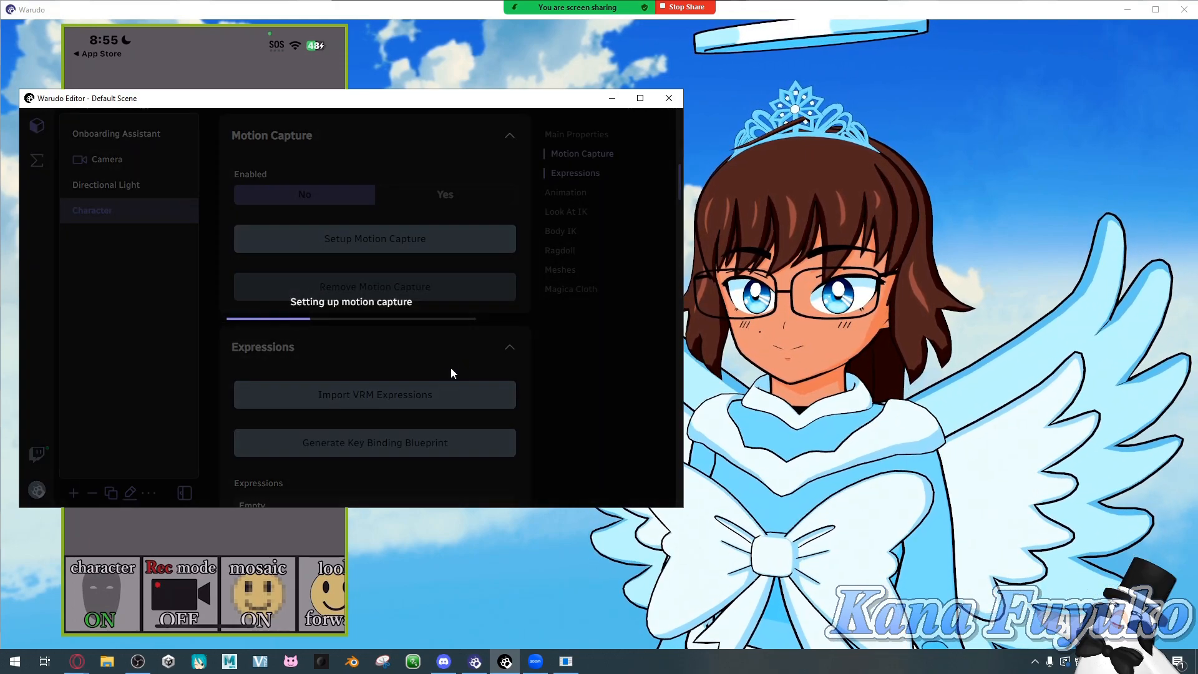
pyautogui.click(482, 330)
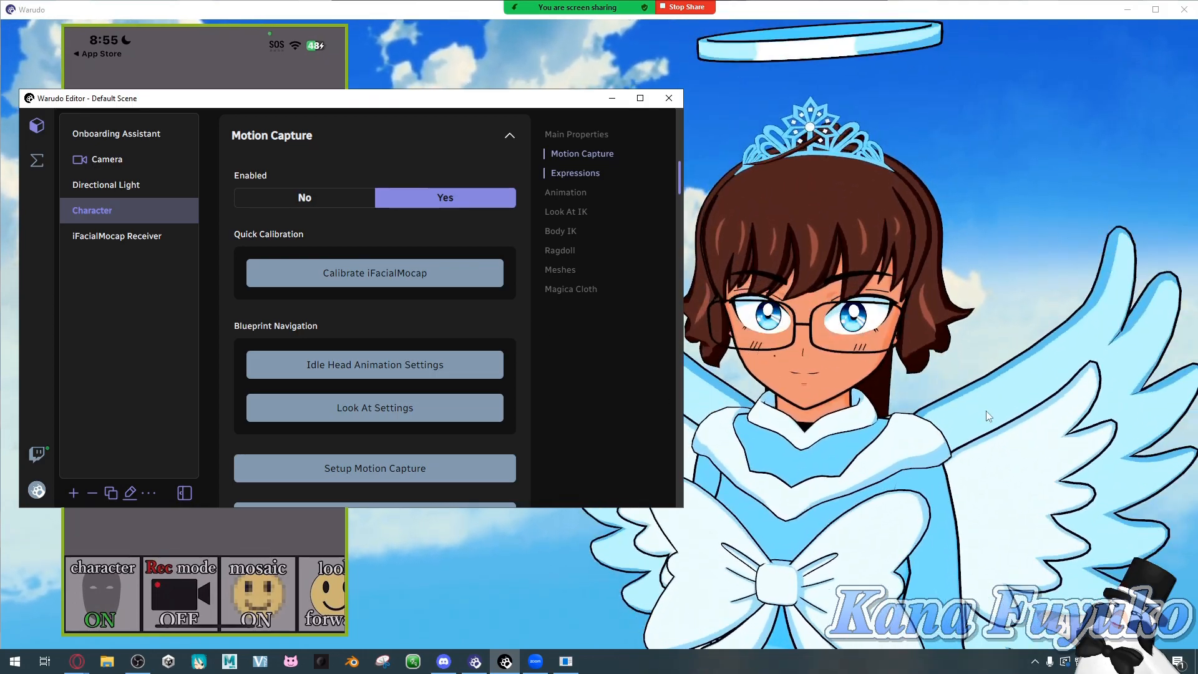
# Adjust the scene's camera view around the avatar to check its face tracking.
pyautogui.click(975, 418)
pyautogui.moveTo(973, 414); pyautogui.dragTo(971, 427)
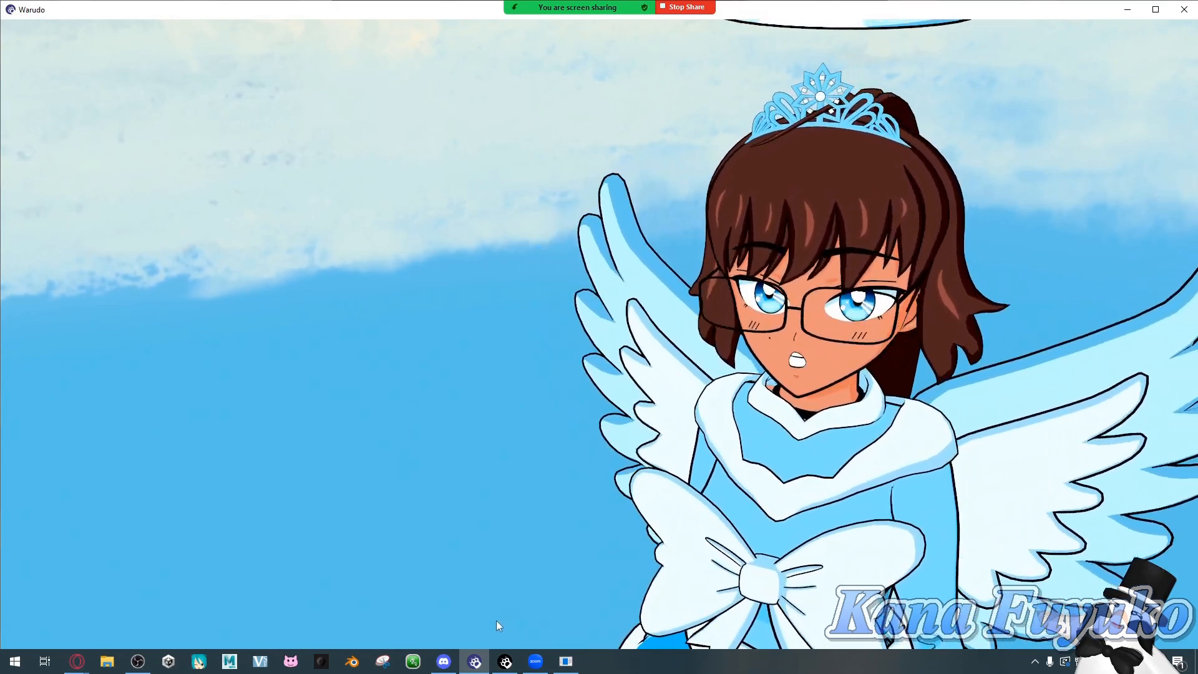
# Return to the editor and restart the character's motion capture setup, proceeding to the face tracking settings.
pyautogui.click(486, 665)
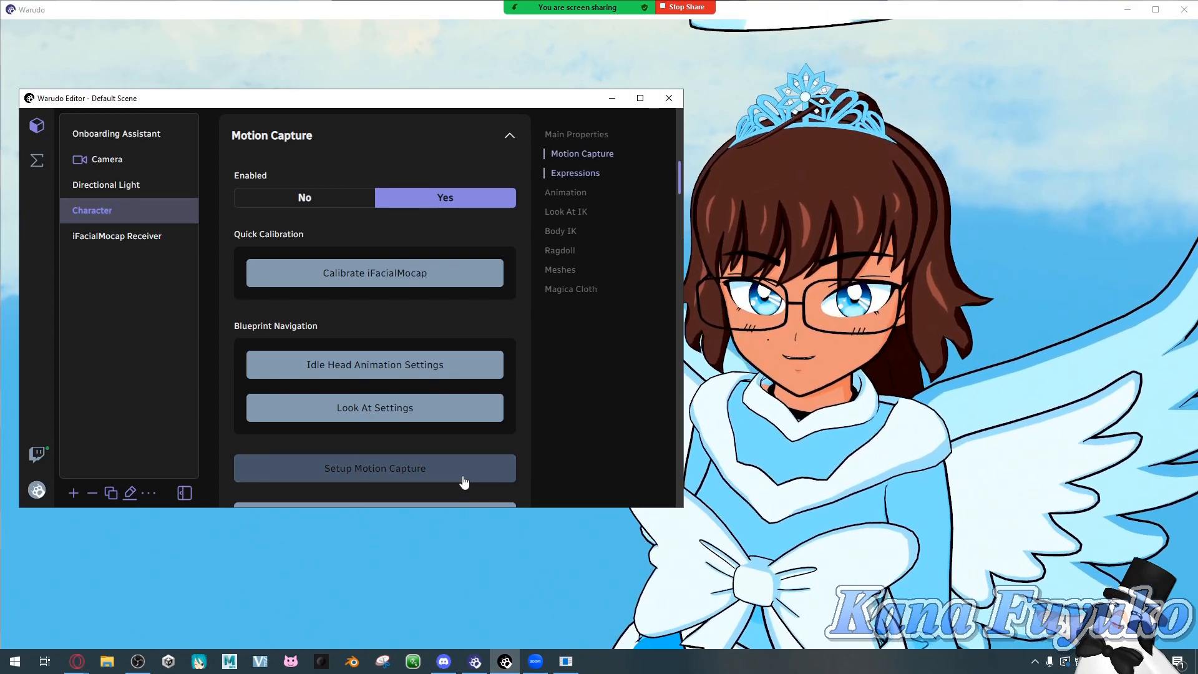
pyautogui.scroll(-2, 437, 349)
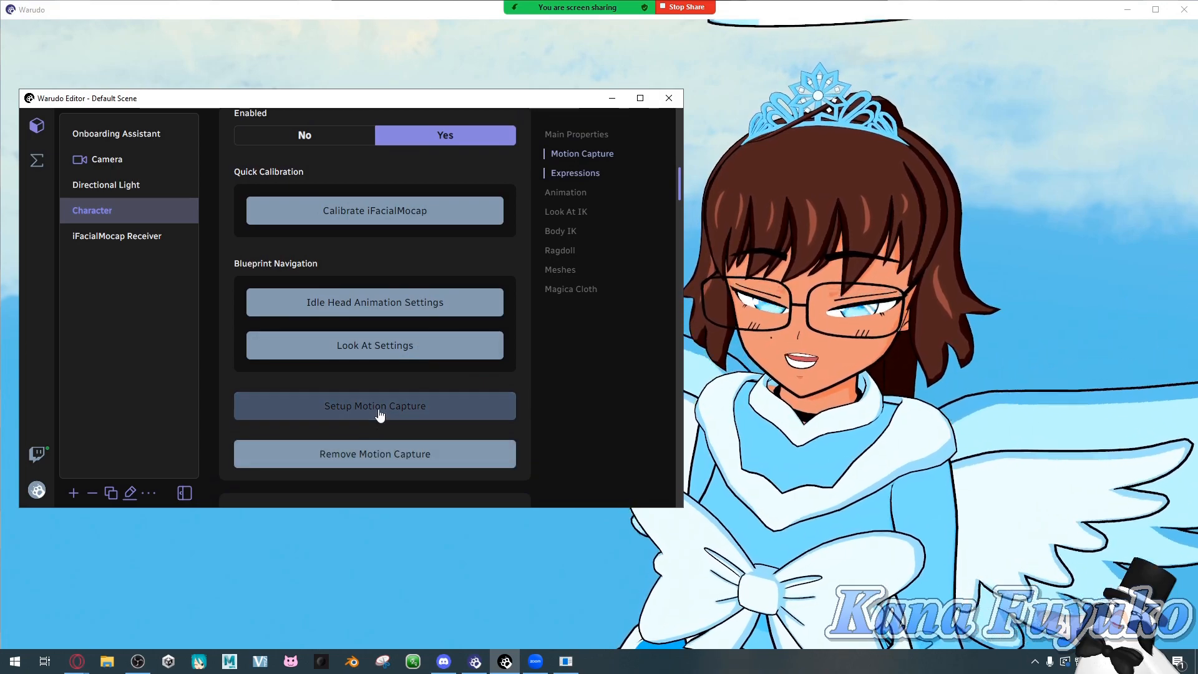
pyautogui.click(378, 407)
pyautogui.click(482, 350)
pyautogui.click(394, 321)
pyautogui.click(249, 364)
pyautogui.scroll(-4, 286, 331)
pyautogui.scroll(2, 284, 301)
pyautogui.scroll(2, 283, 301)
# Set the face tracking template to iFacialMocap (iPhone / iPad) and confirm it with its default options.
pyautogui.click(278, 224)
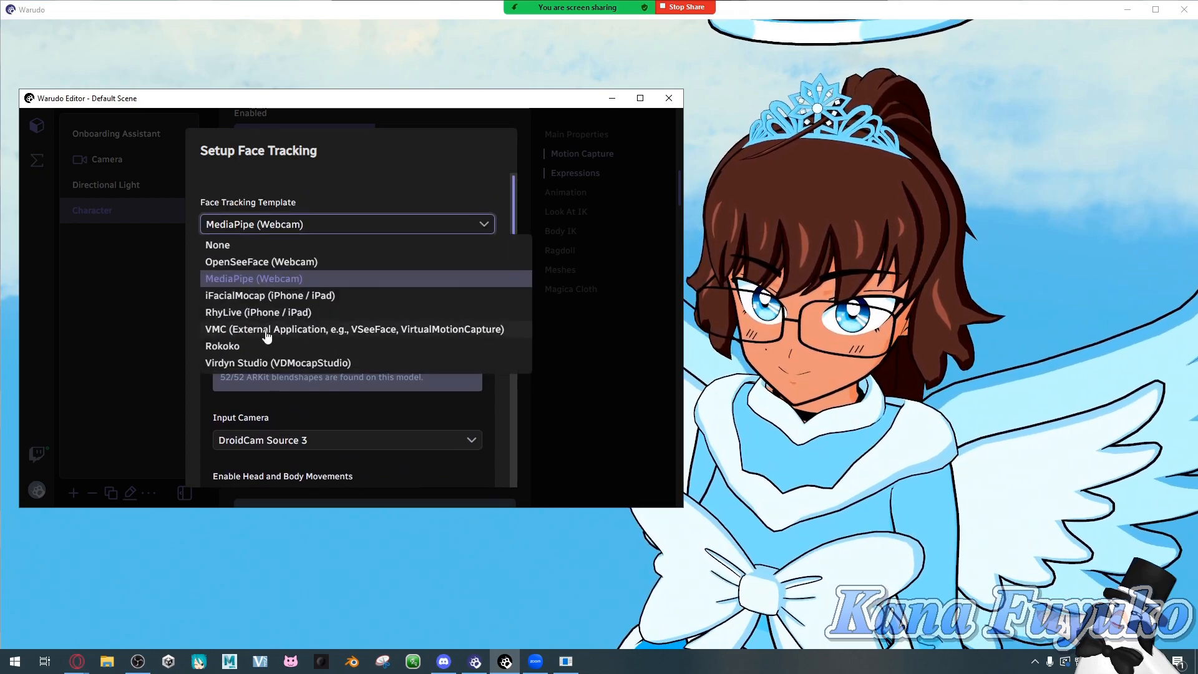
pyautogui.click(270, 296)
pyautogui.scroll(-6, 305, 360)
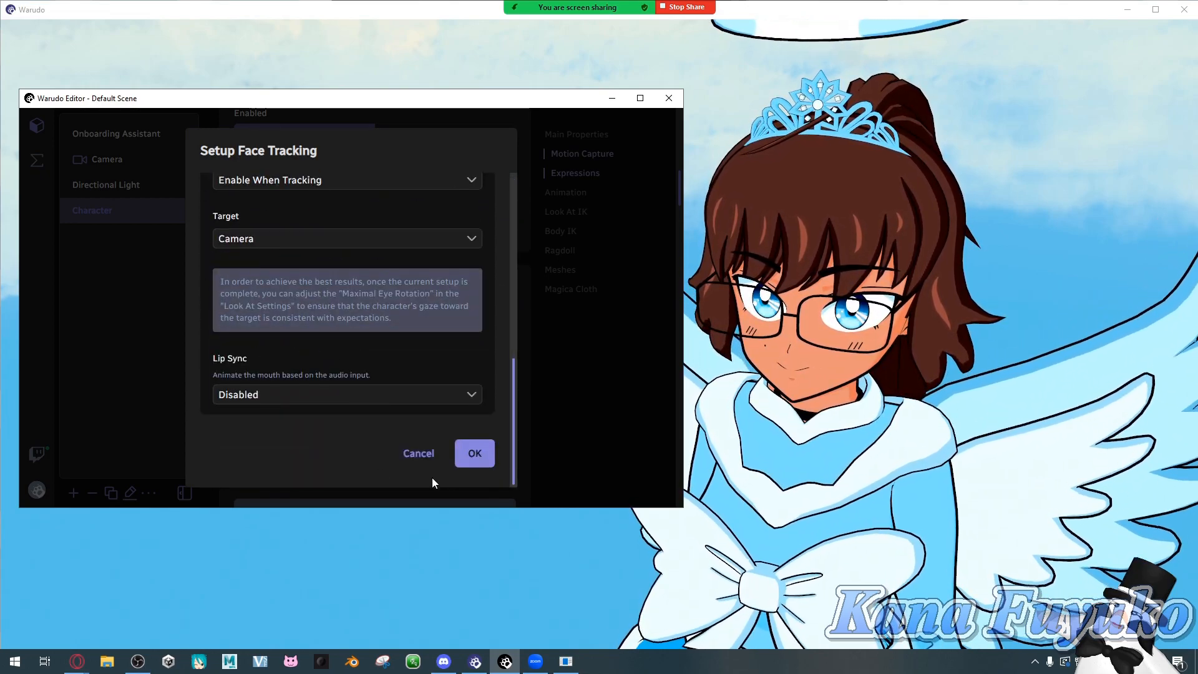
pyautogui.click(474, 453)
# Set up MediaPipe (Webcam) pose tracking with keyboard and trackpad enabled and Elgato Facecam as input camera, and complete the setup.
pyautogui.click(264, 314)
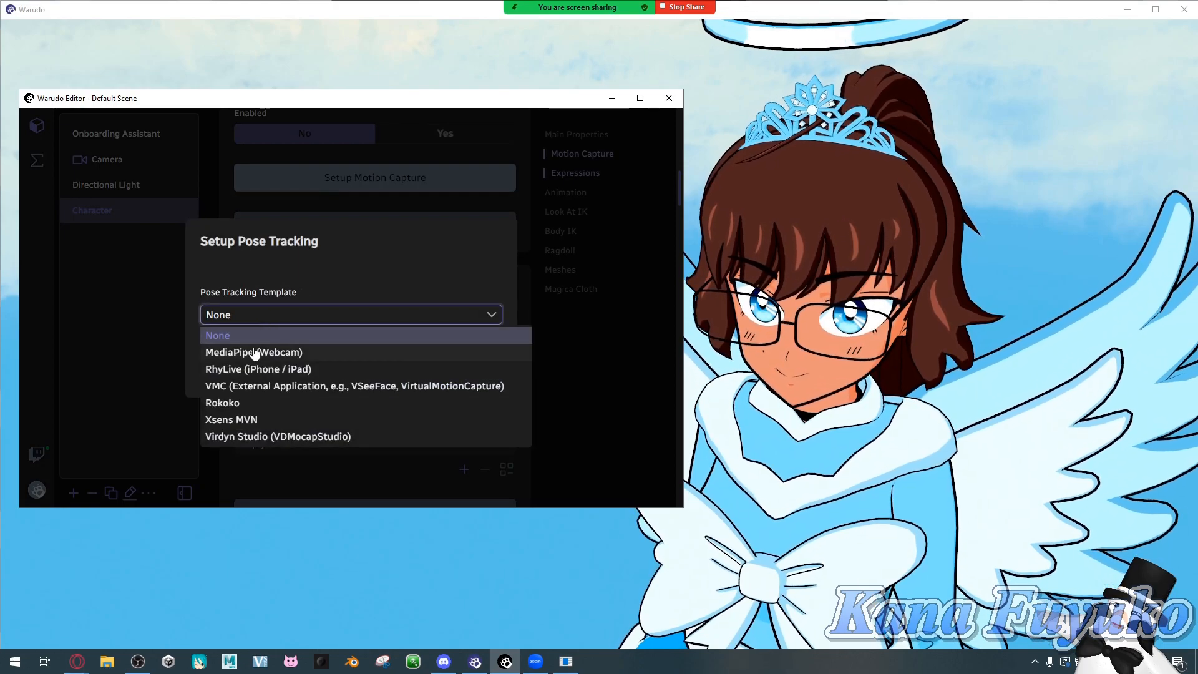
pyautogui.click(254, 353)
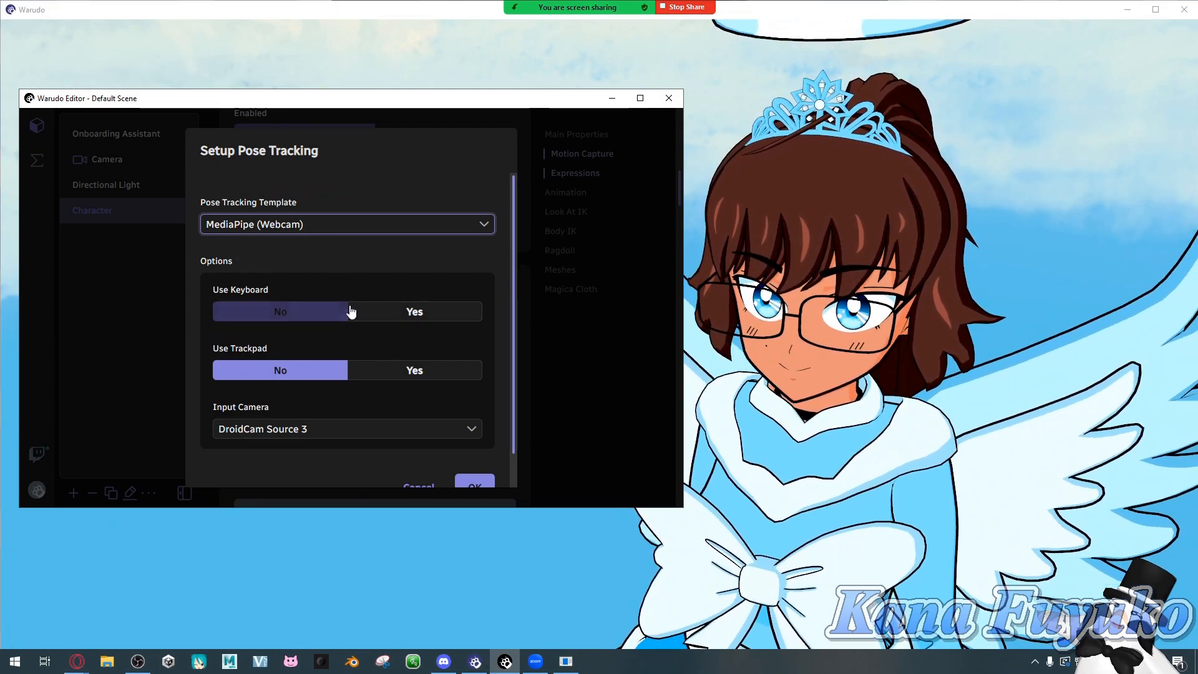
pyautogui.click(413, 312)
pyautogui.click(399, 372)
pyautogui.click(316, 429)
pyautogui.click(273, 341)
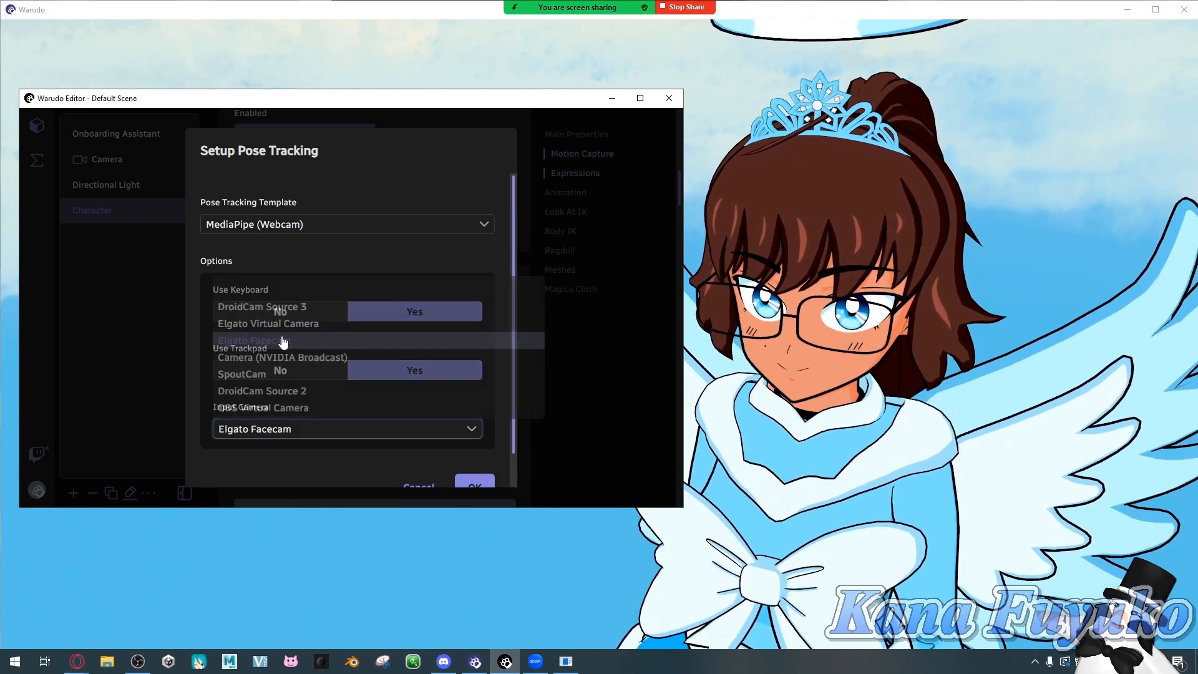
pyautogui.scroll(-1, 308, 373)
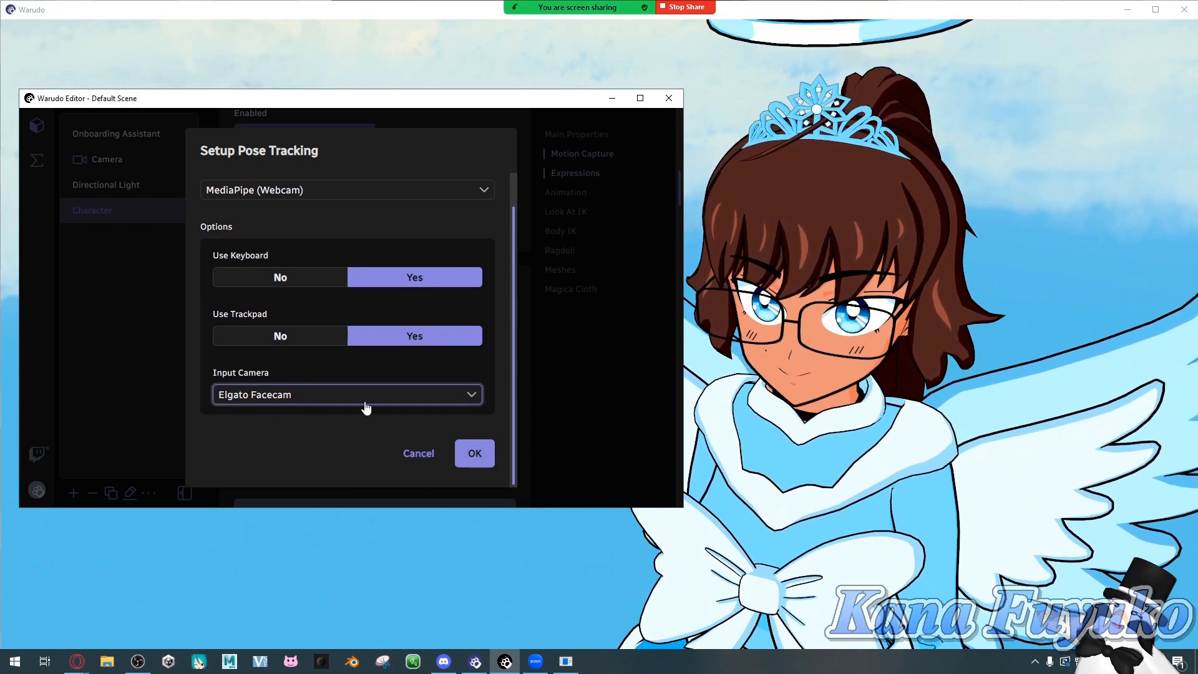
pyautogui.click(477, 455)
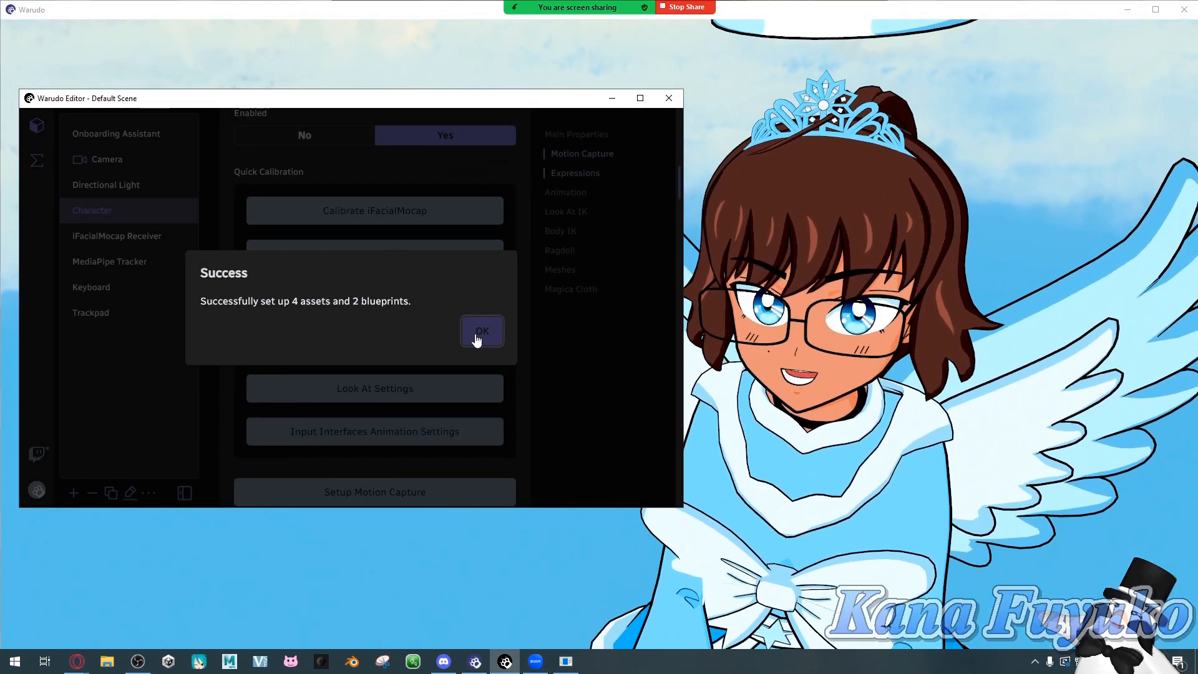
pyautogui.click(469, 337)
# Disable the Keyboard asset, also checking the Trackpad asset's enabled setting.
pyautogui.click(159, 291)
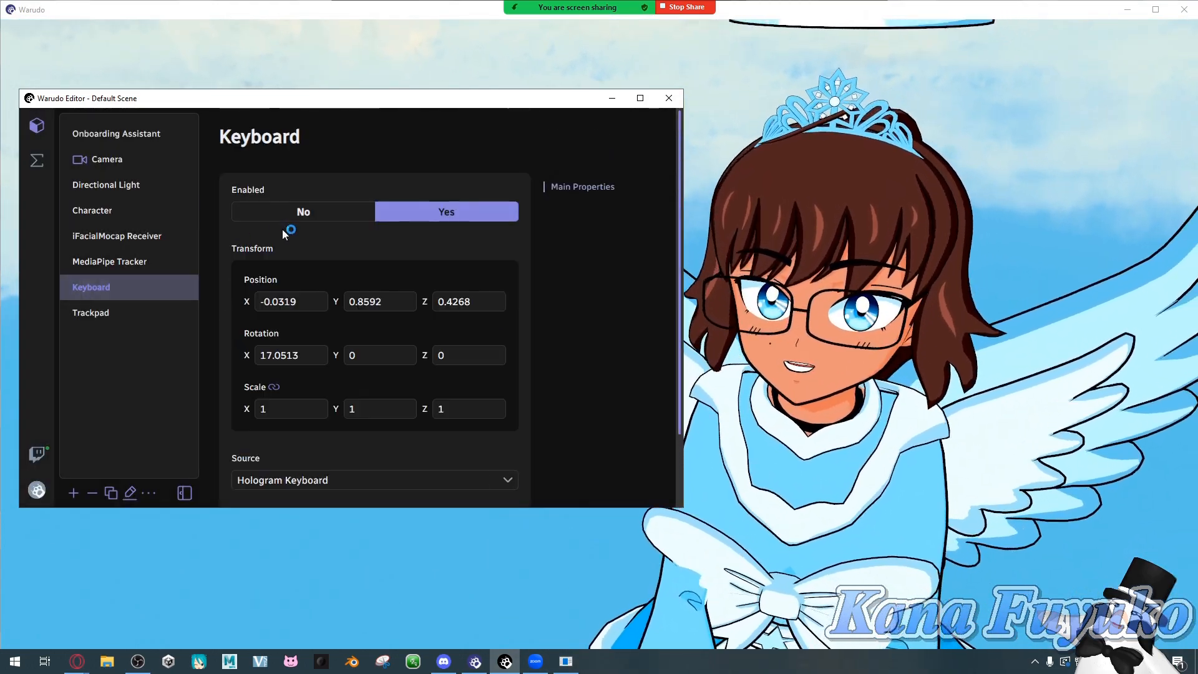
pyautogui.click(302, 211)
pyautogui.click(148, 314)
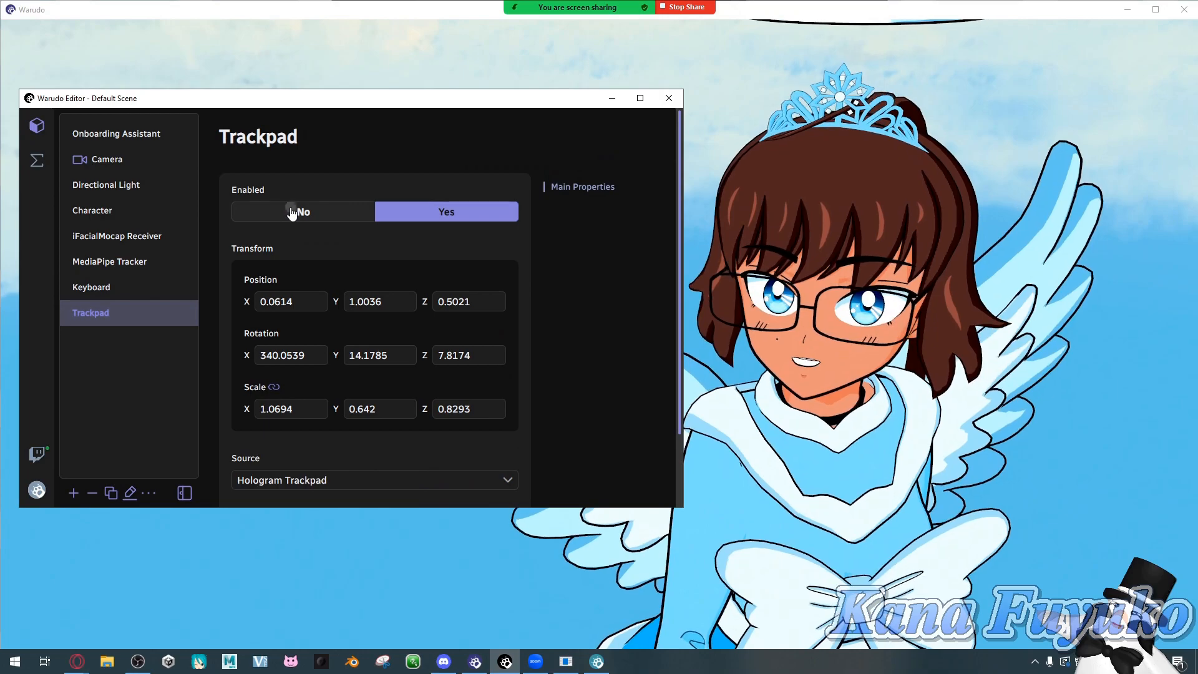
pyautogui.click(165, 287)
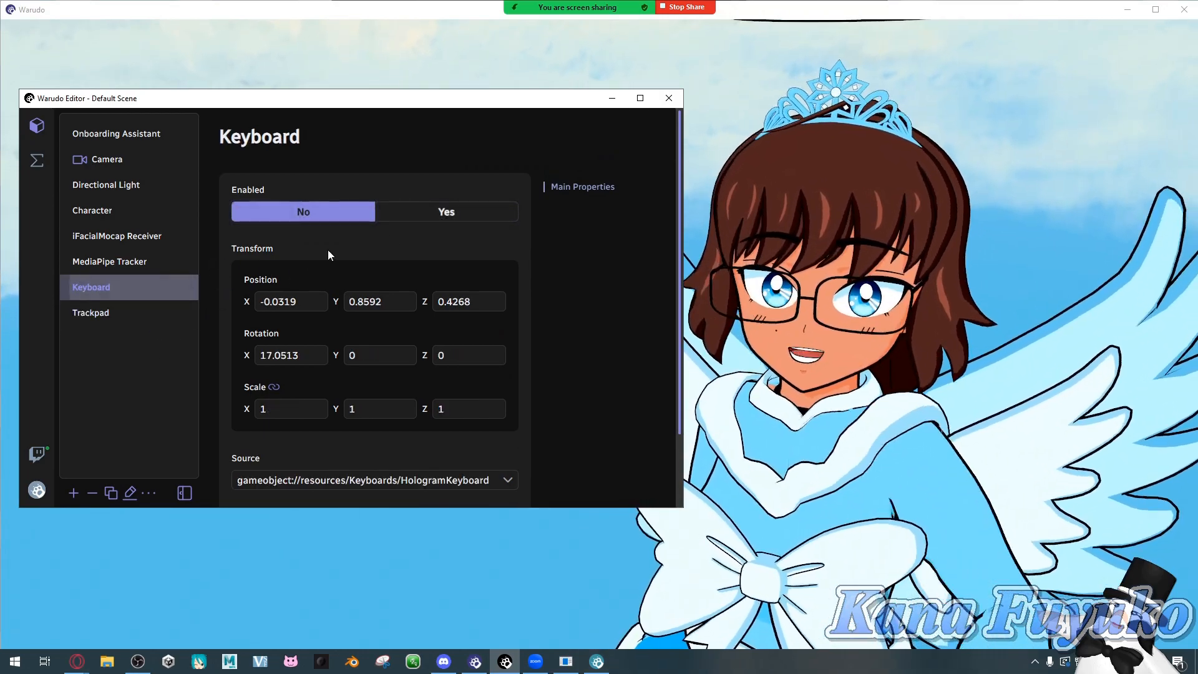
pyautogui.click(436, 214)
pyautogui.click(329, 215)
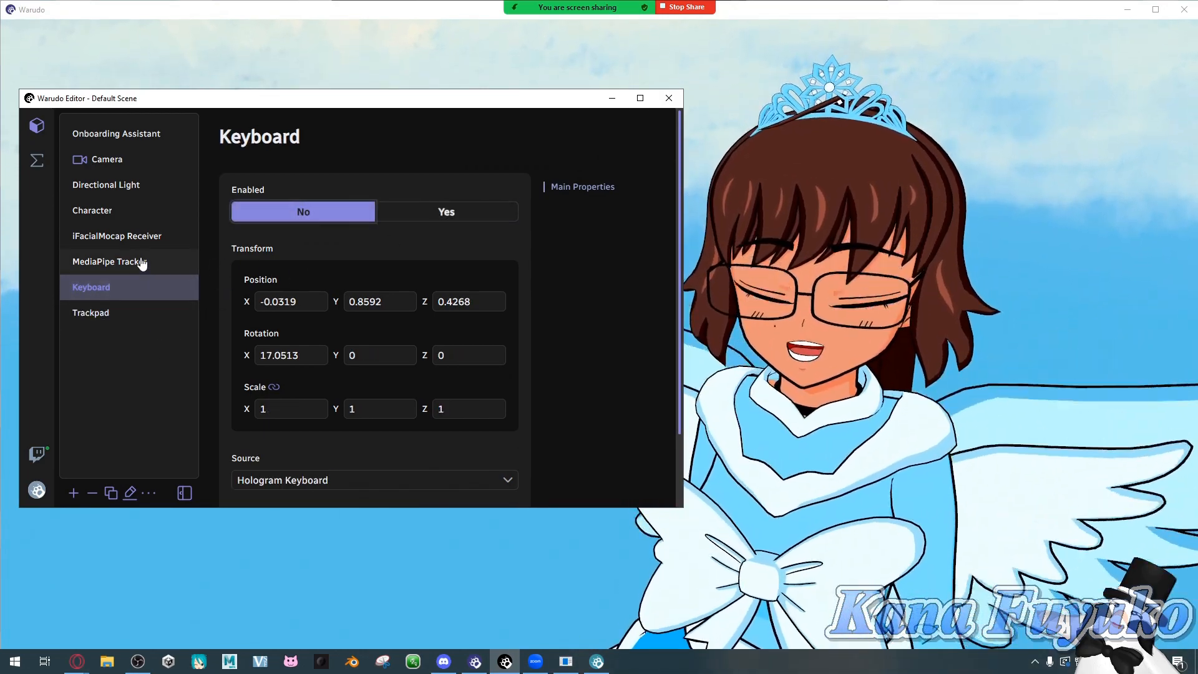
# Open the MediaPipe Tracker's properties and check the avatar in the main scene window.
pyautogui.click(139, 262)
pyautogui.click(769, 266)
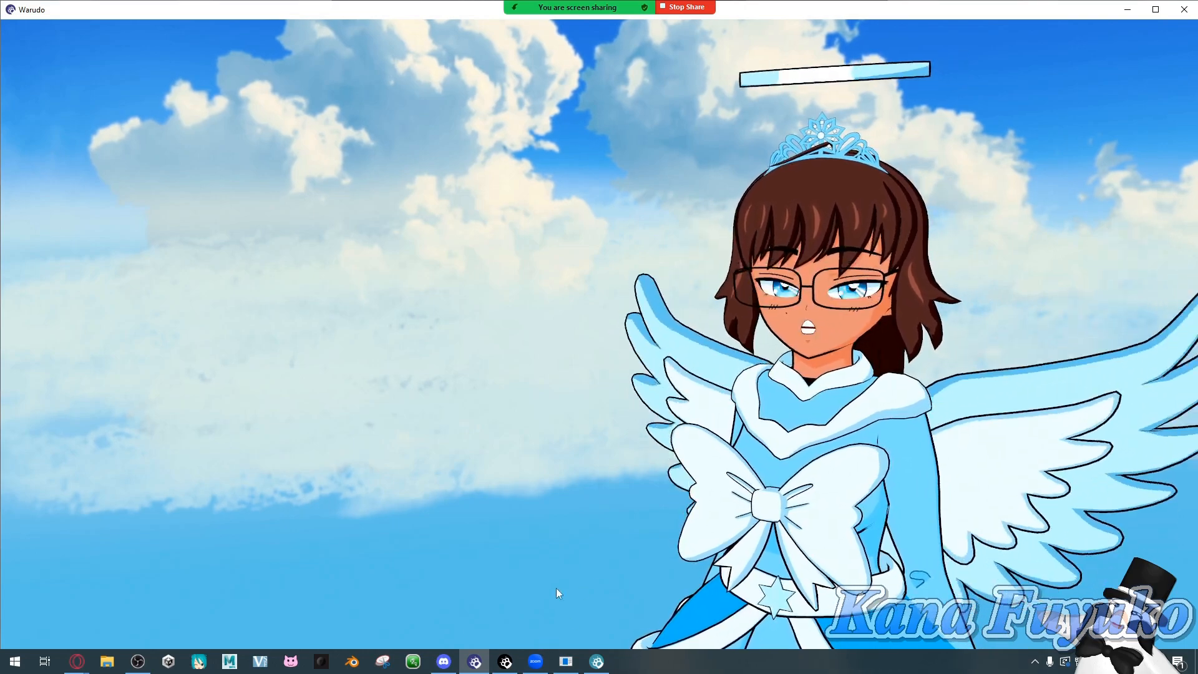
pyautogui.click(505, 662)
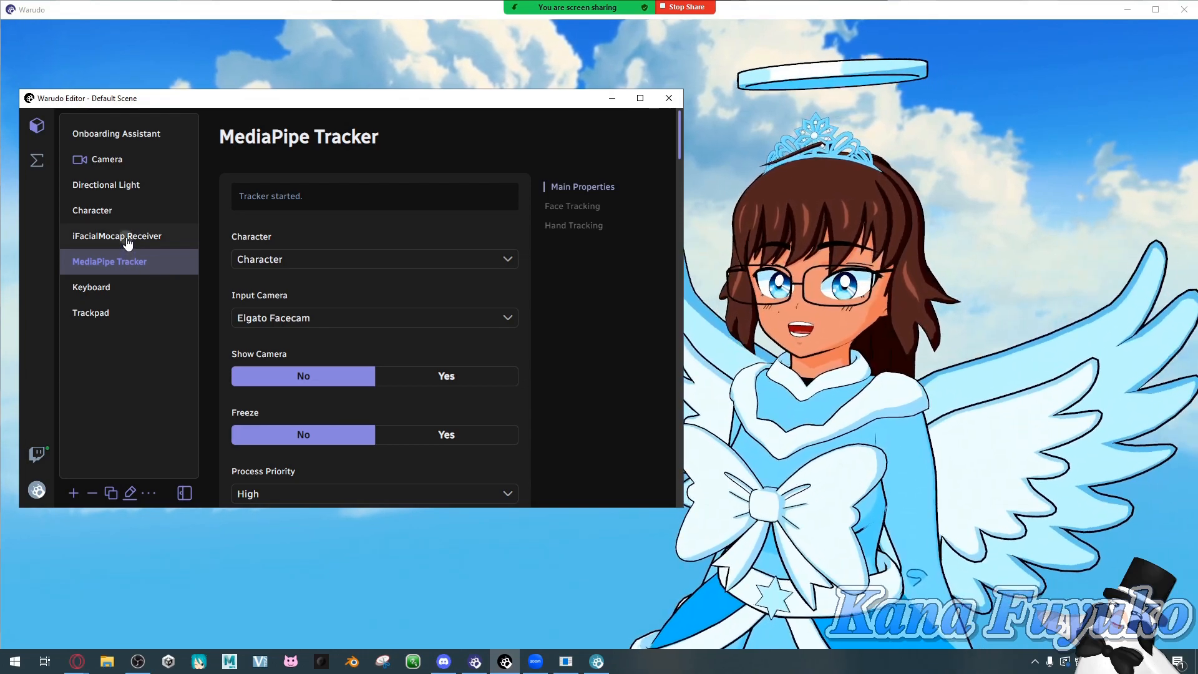
# Open the iFacialMocap Receiver's properties and the settings of the mirrored iFacialMocap phone app.
pyautogui.click(128, 241)
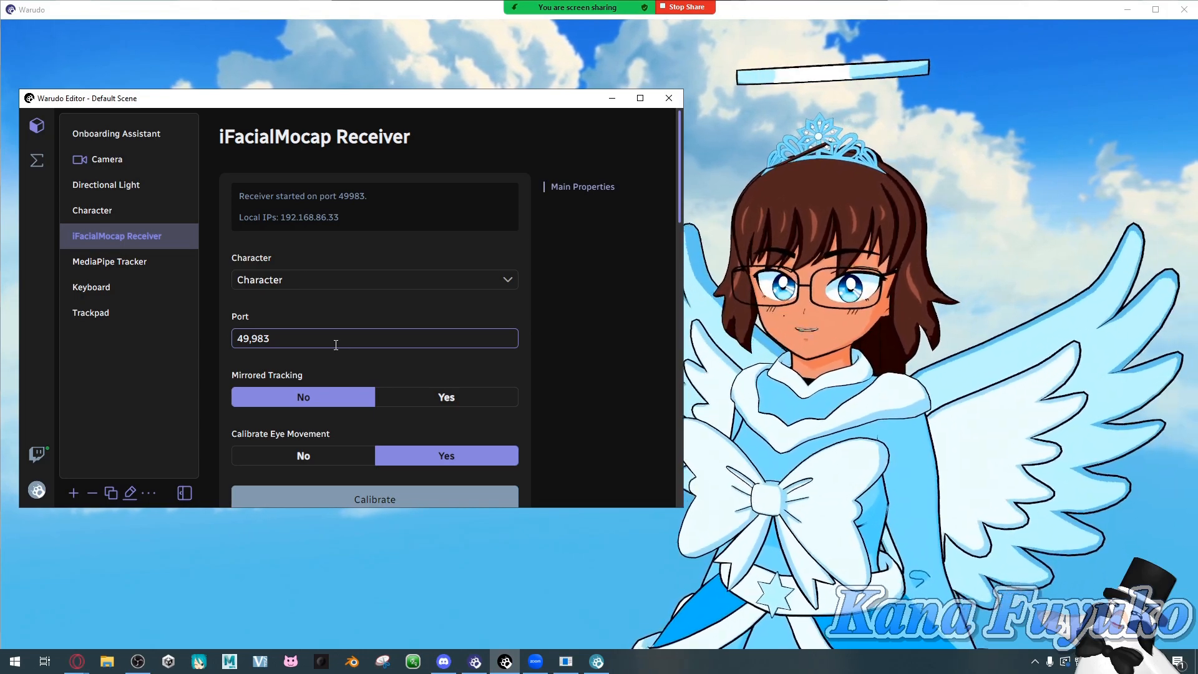
pyautogui.click(703, 275)
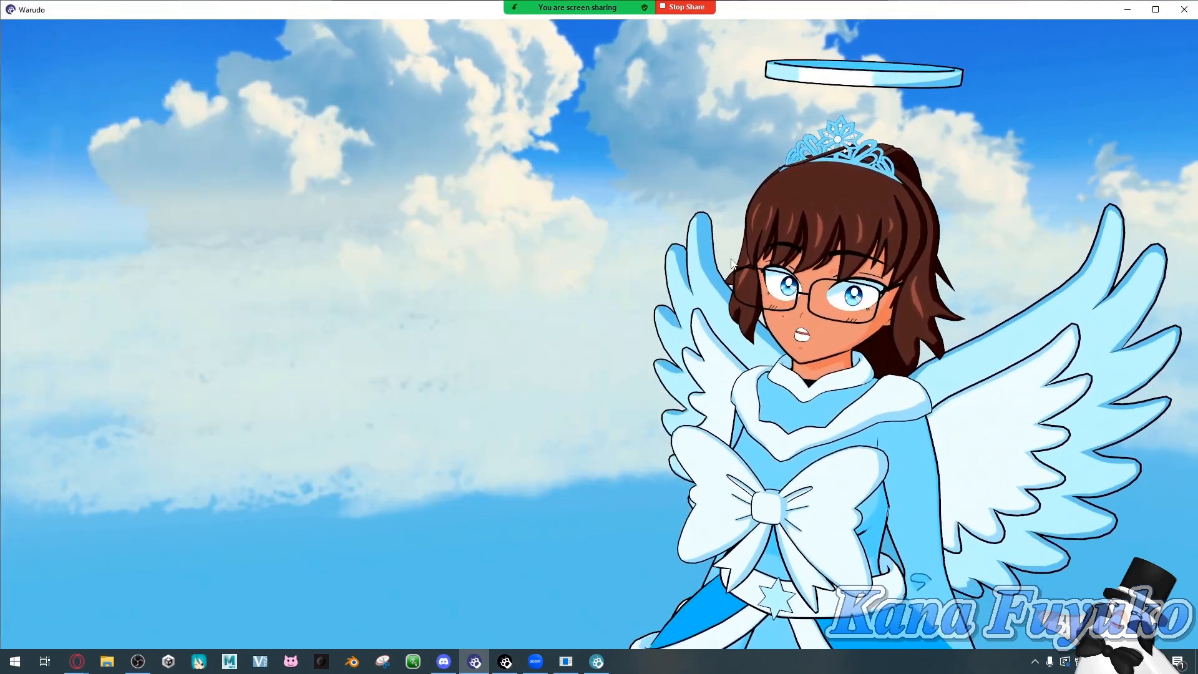
pyautogui.click(566, 660)
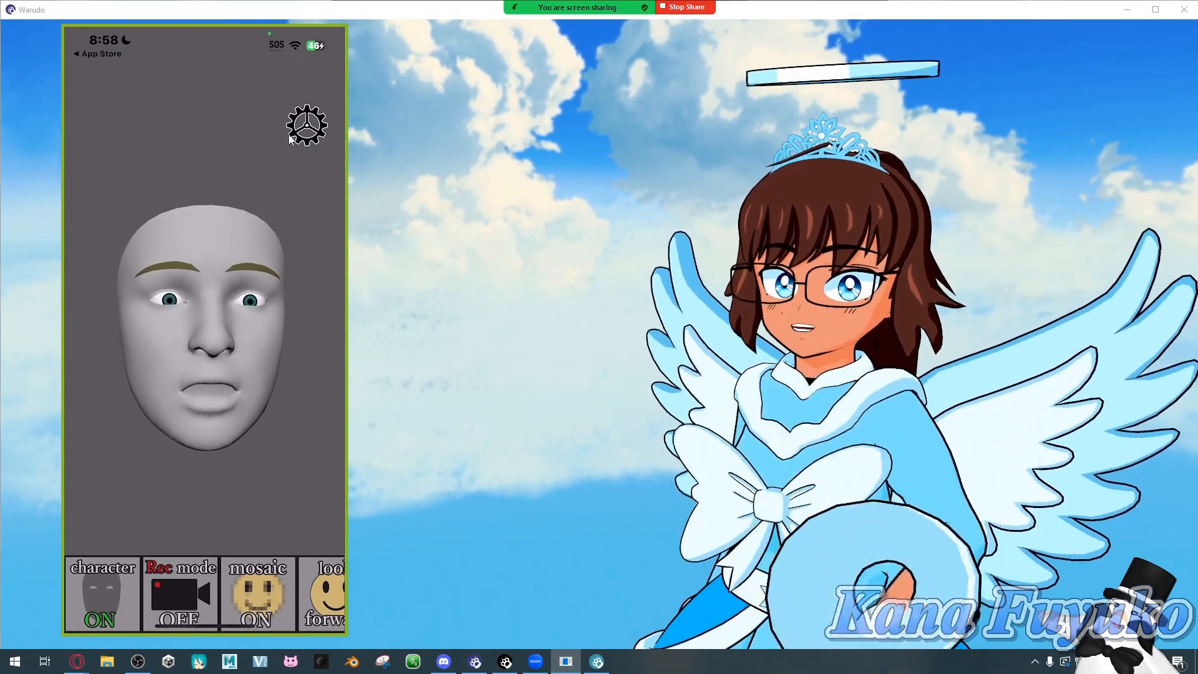
pyautogui.click(306, 125)
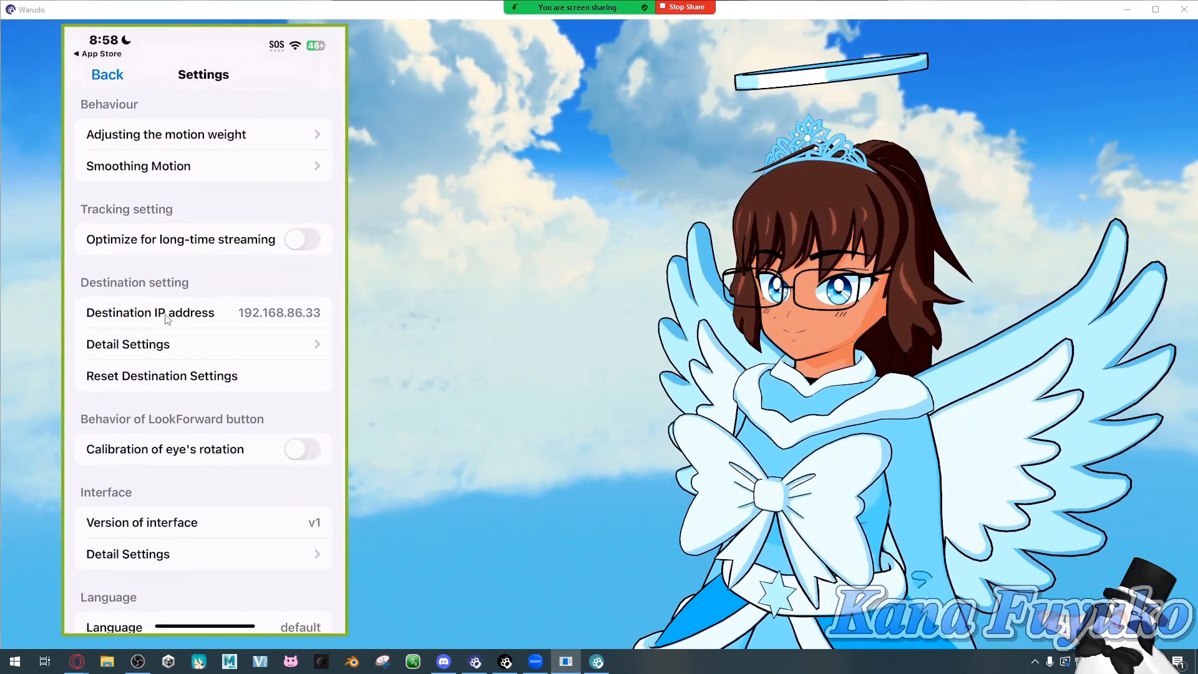
# Compare the iFacialMocap Receiver's local IP address with the destination IP address in the phone app's settings.
pyautogui.click(506, 661)
pyautogui.moveTo(340, 217); pyautogui.dragTo(284, 228)
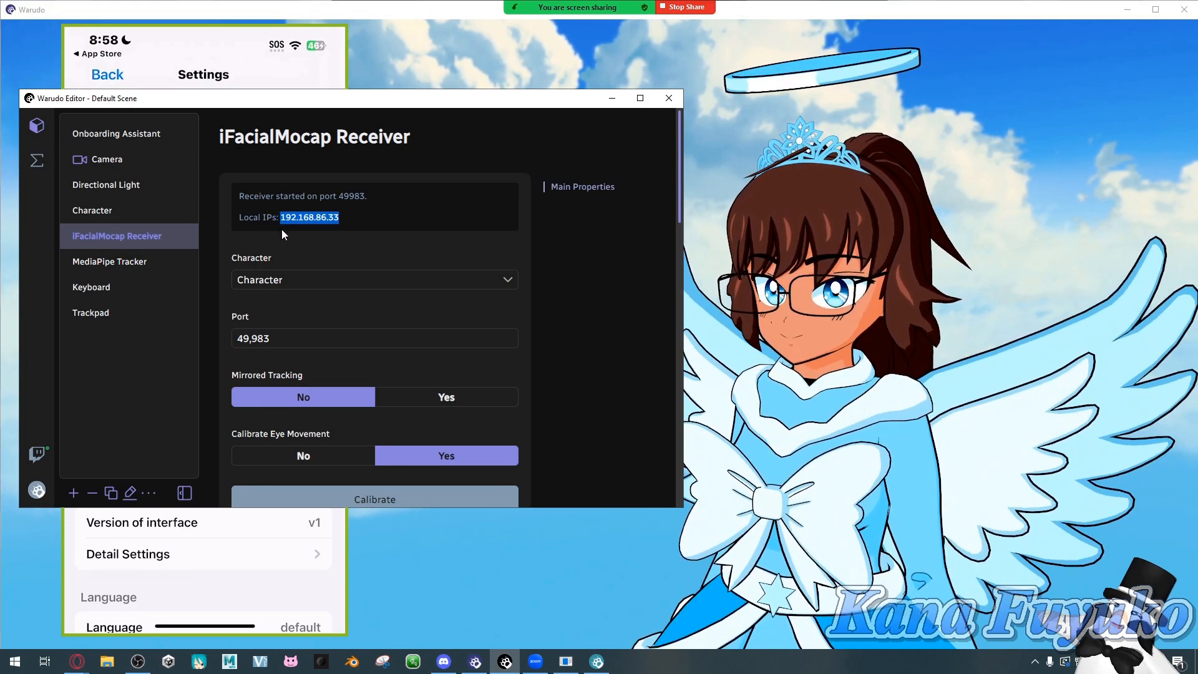
pyautogui.click(336, 217)
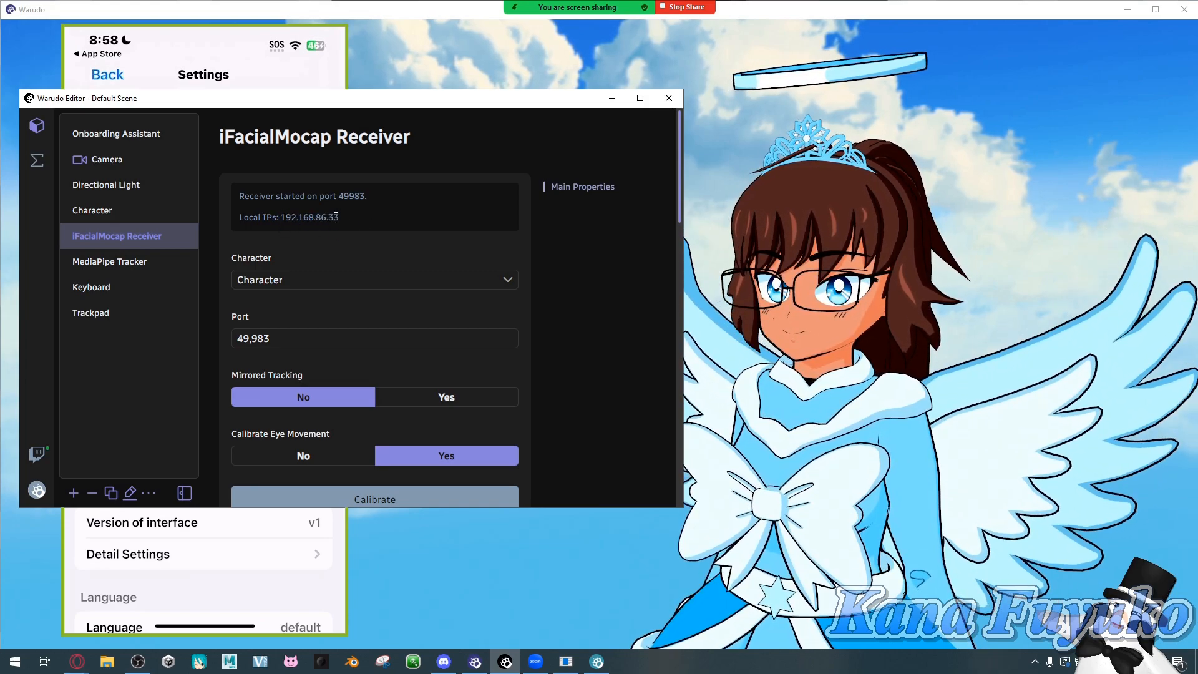
pyautogui.click(256, 81)
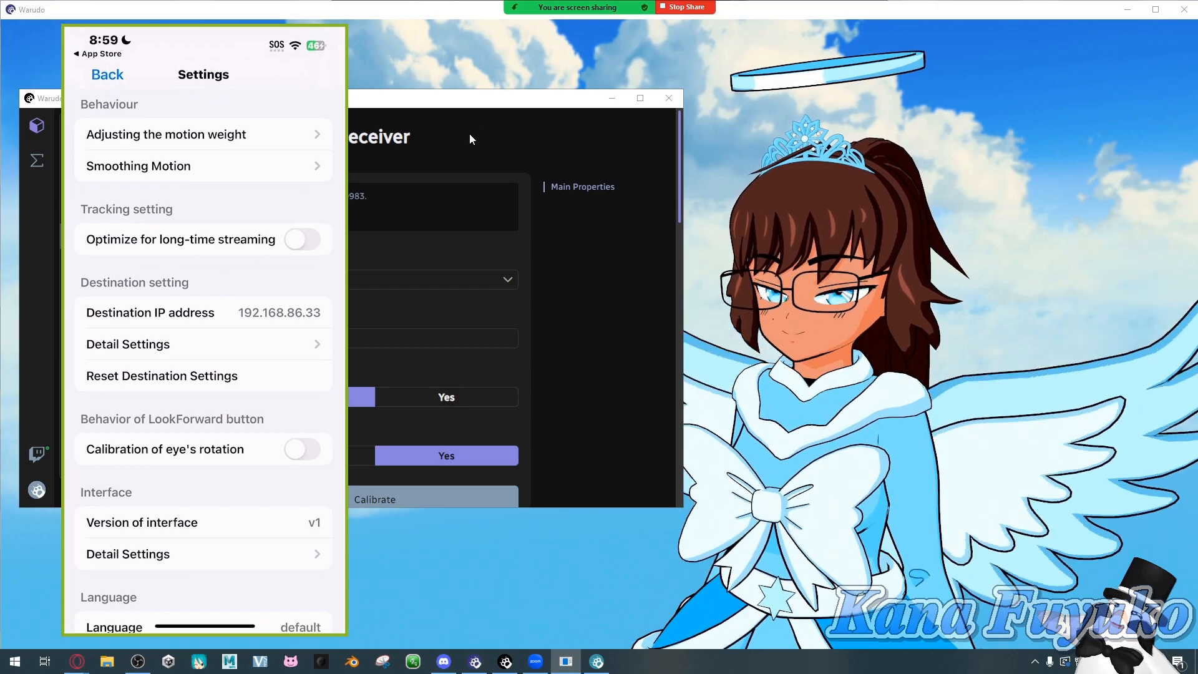
pyautogui.click(394, 228)
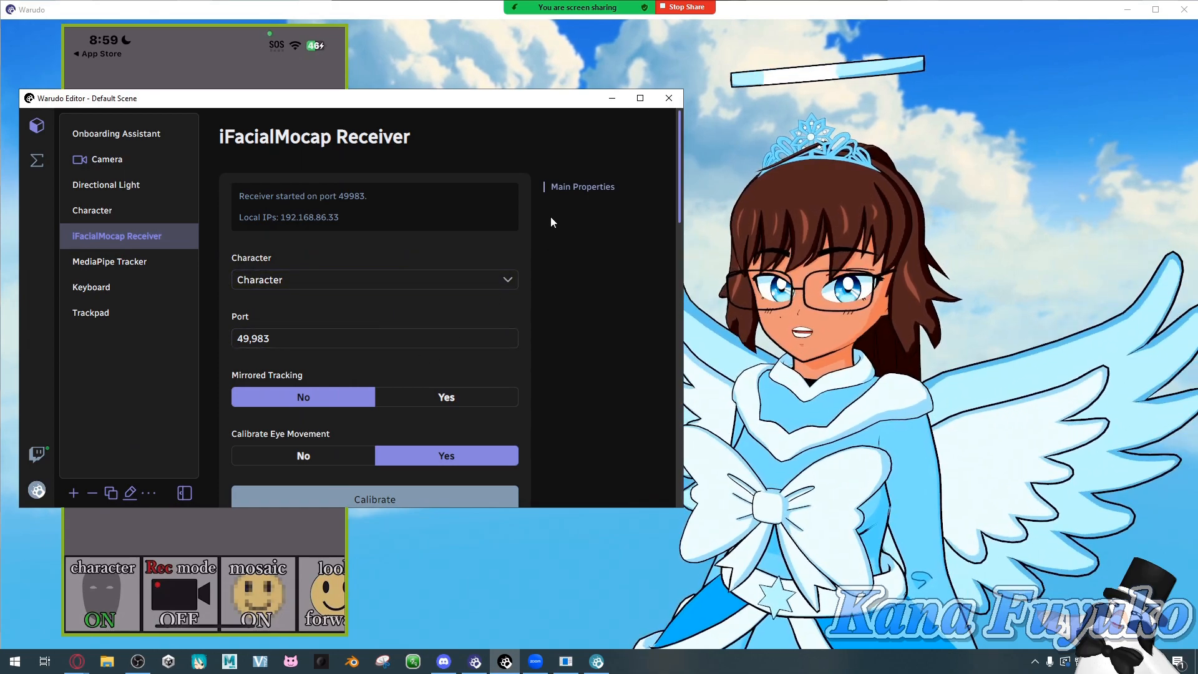
# View the avatar in the main scene window and bring up the mirrored phone's face tracking app.
pyautogui.click(514, 61)
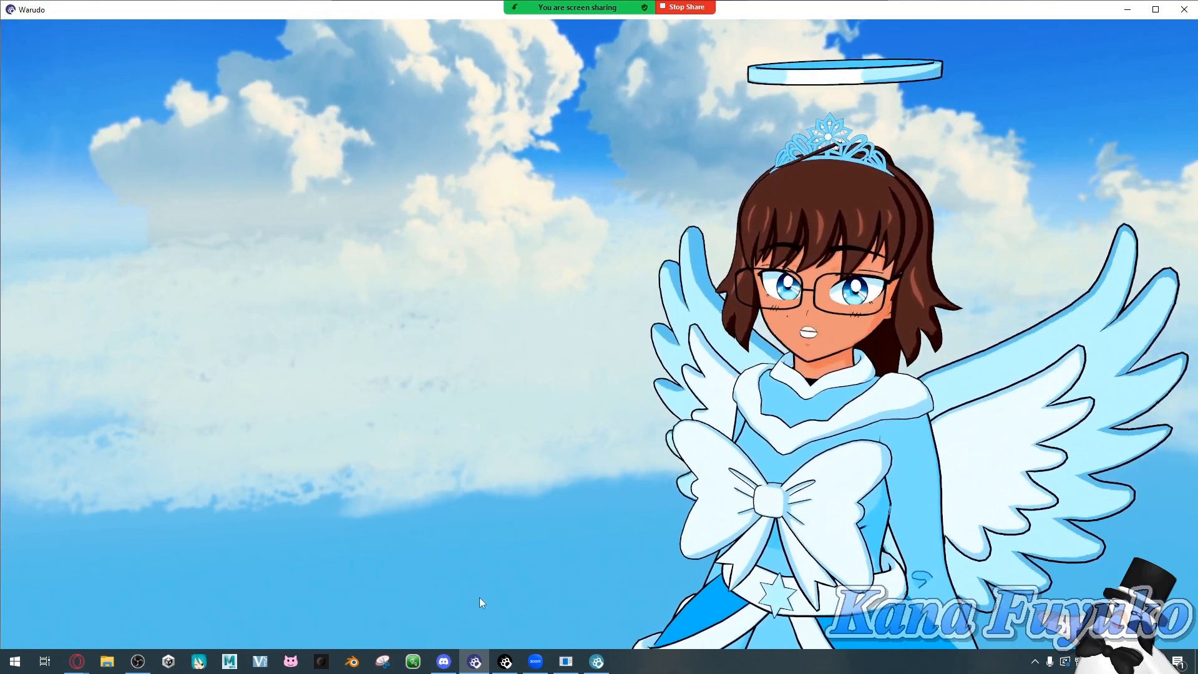
pyautogui.click(505, 662)
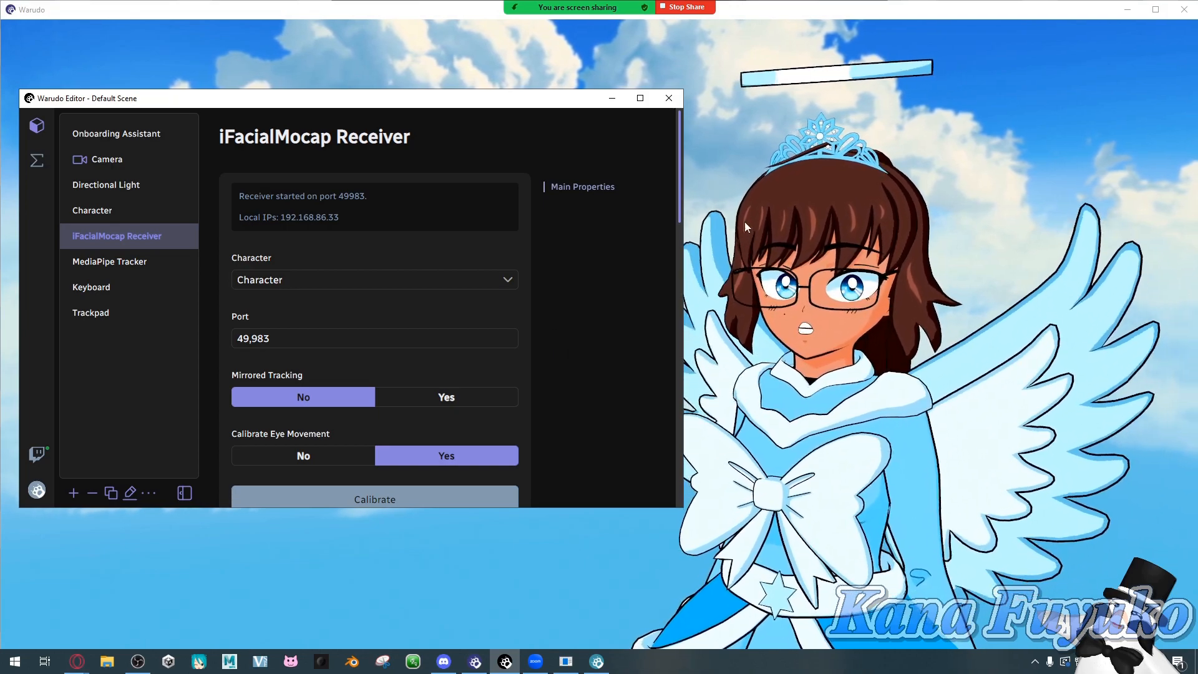
pyautogui.click(743, 221)
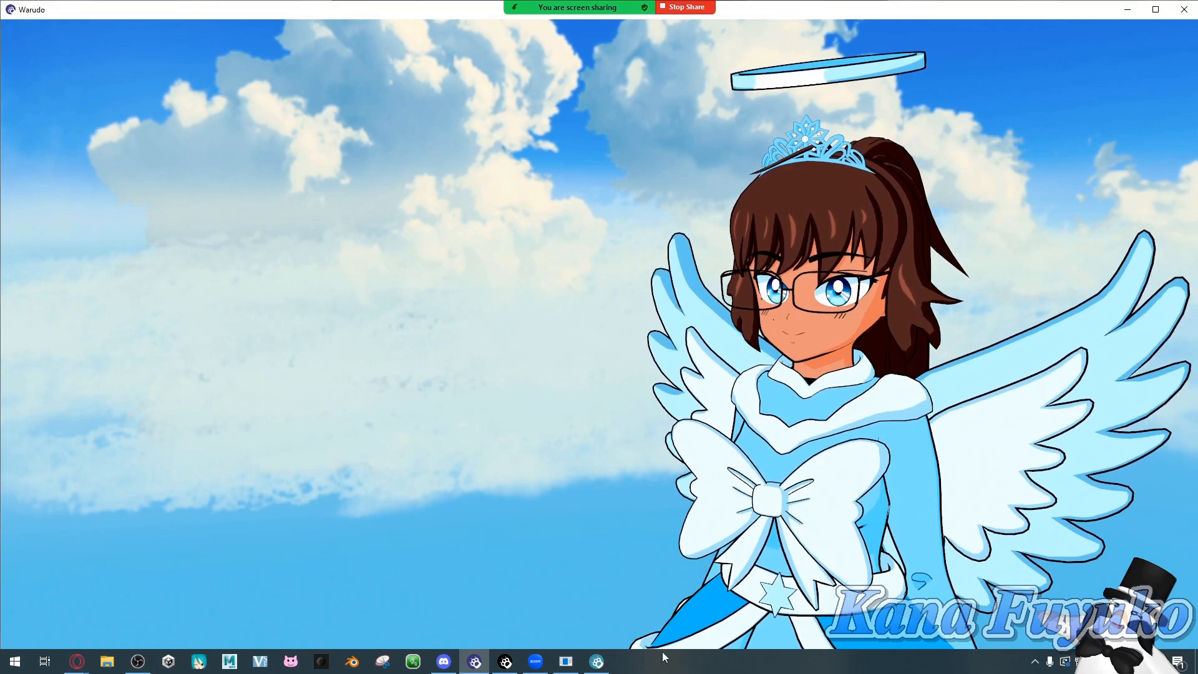
pyautogui.click(566, 662)
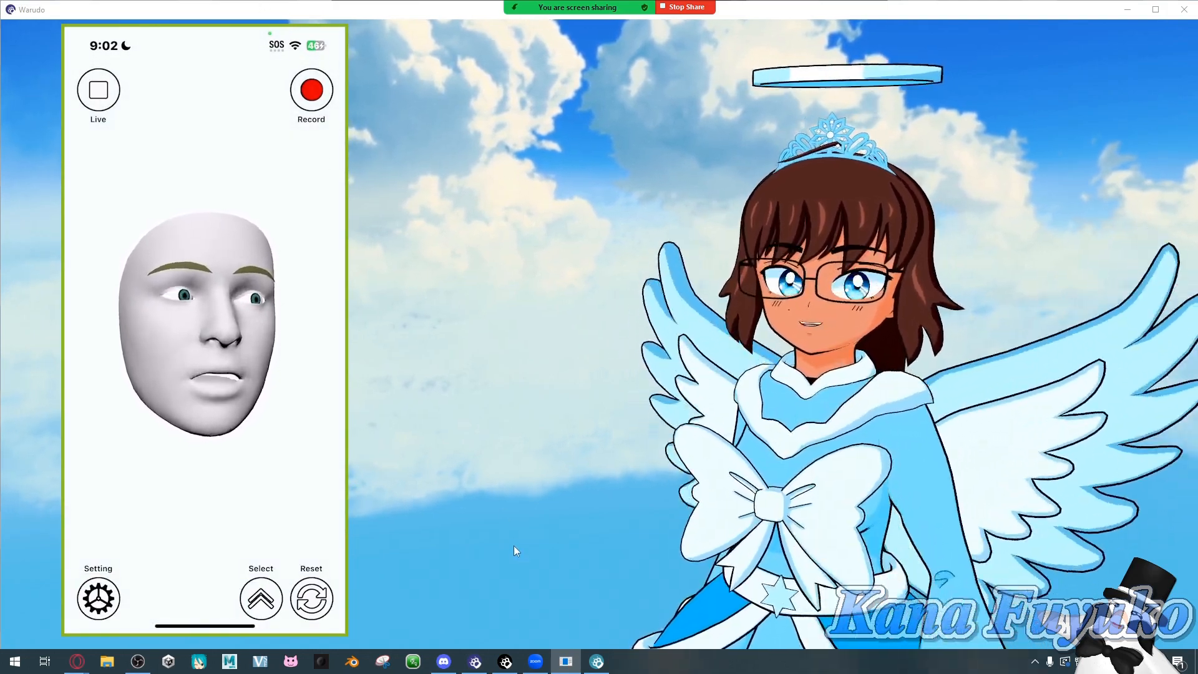
# Return to the editor and review the Character's motion capture properties, including the motion capture setup option.
pyautogui.click(503, 660)
pyautogui.click(110, 212)
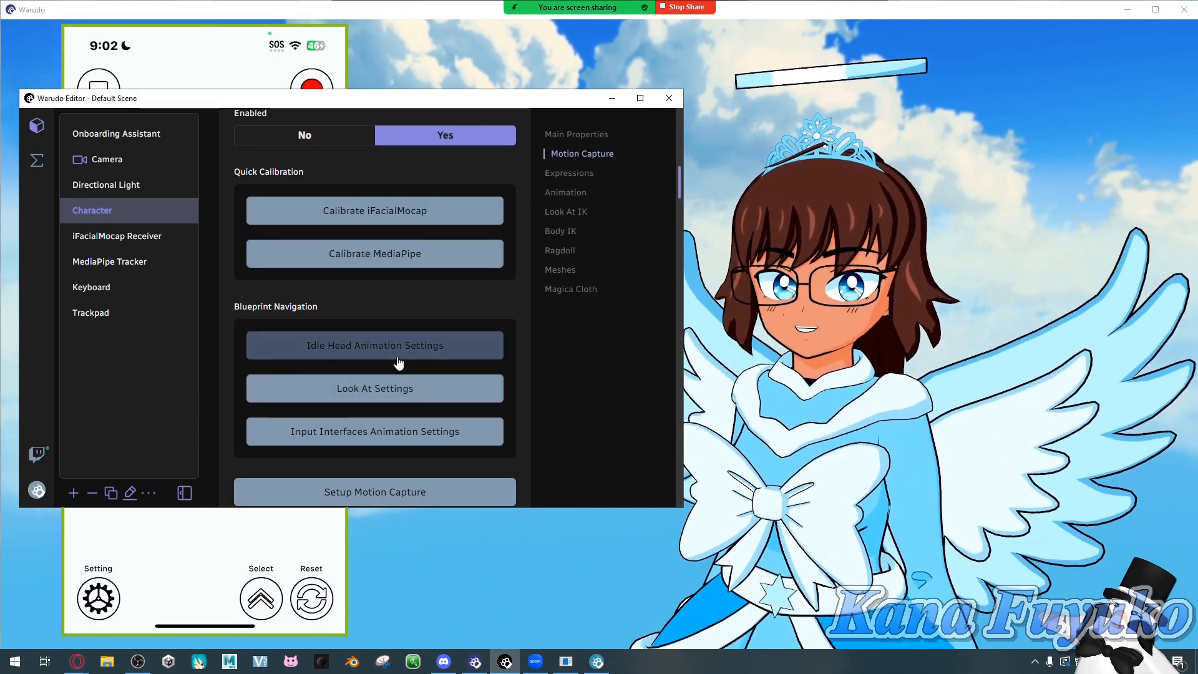
pyautogui.scroll(-3, 398, 365)
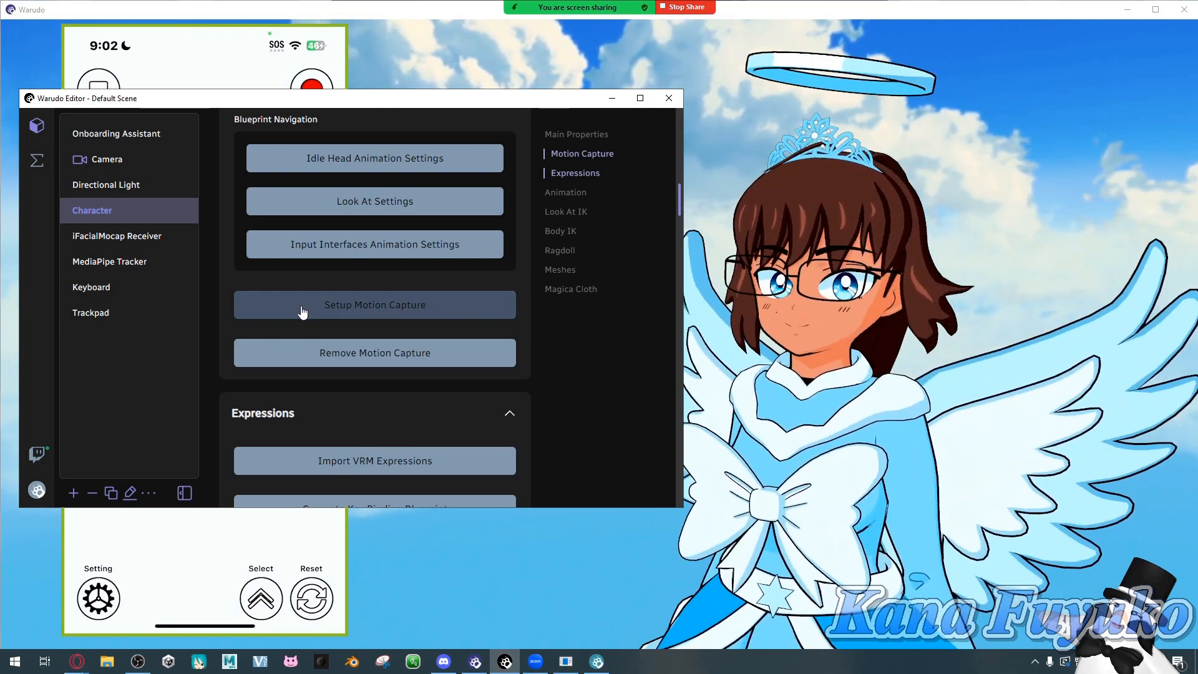
pyautogui.click(299, 299)
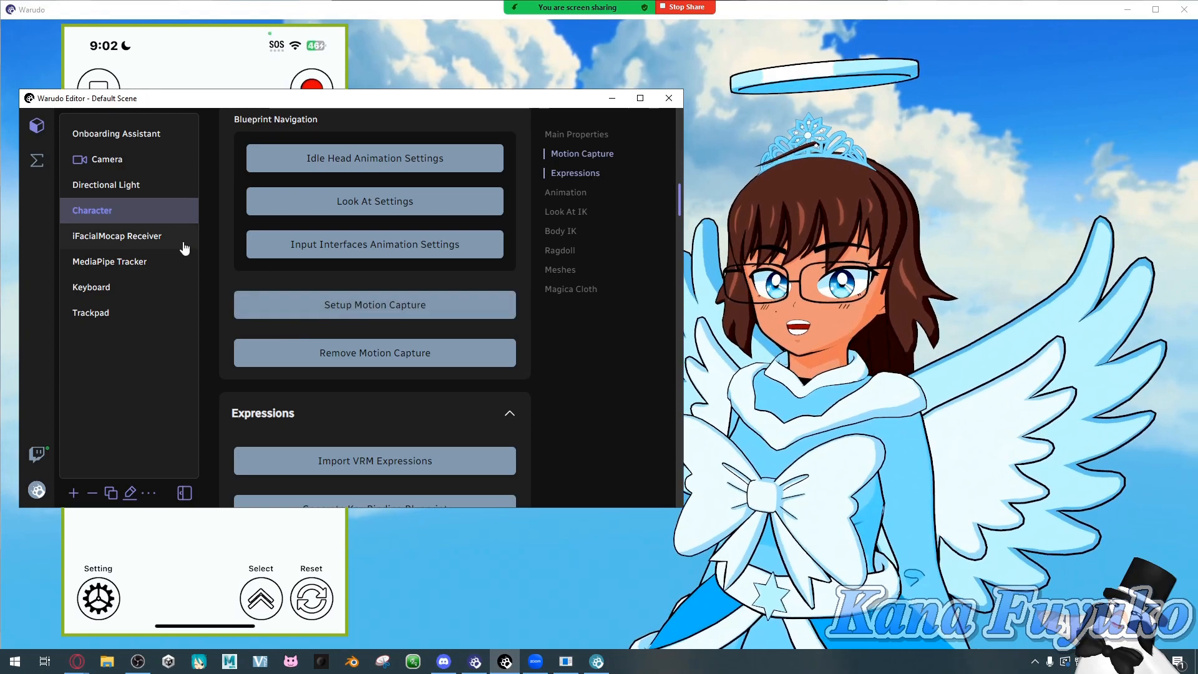
# Try Mirrored Tracking set to Yes on the iFacialMocap Receiver and set it back to No.
pyautogui.click(131, 247)
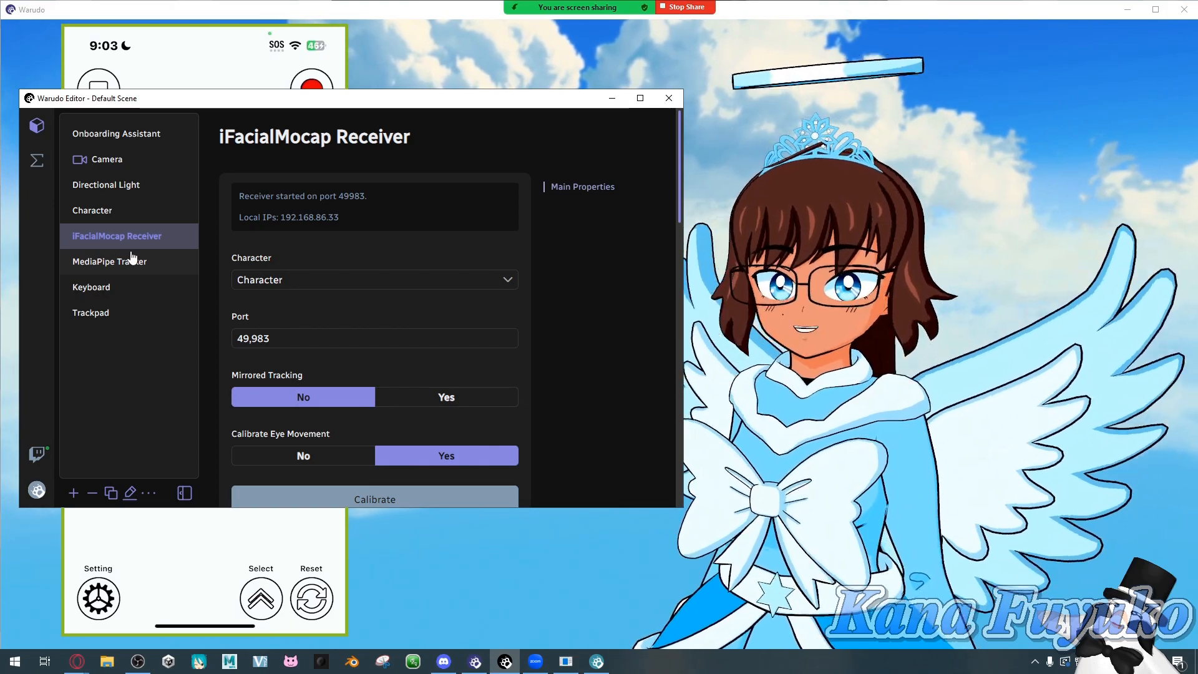
pyautogui.scroll(-2, 345, 323)
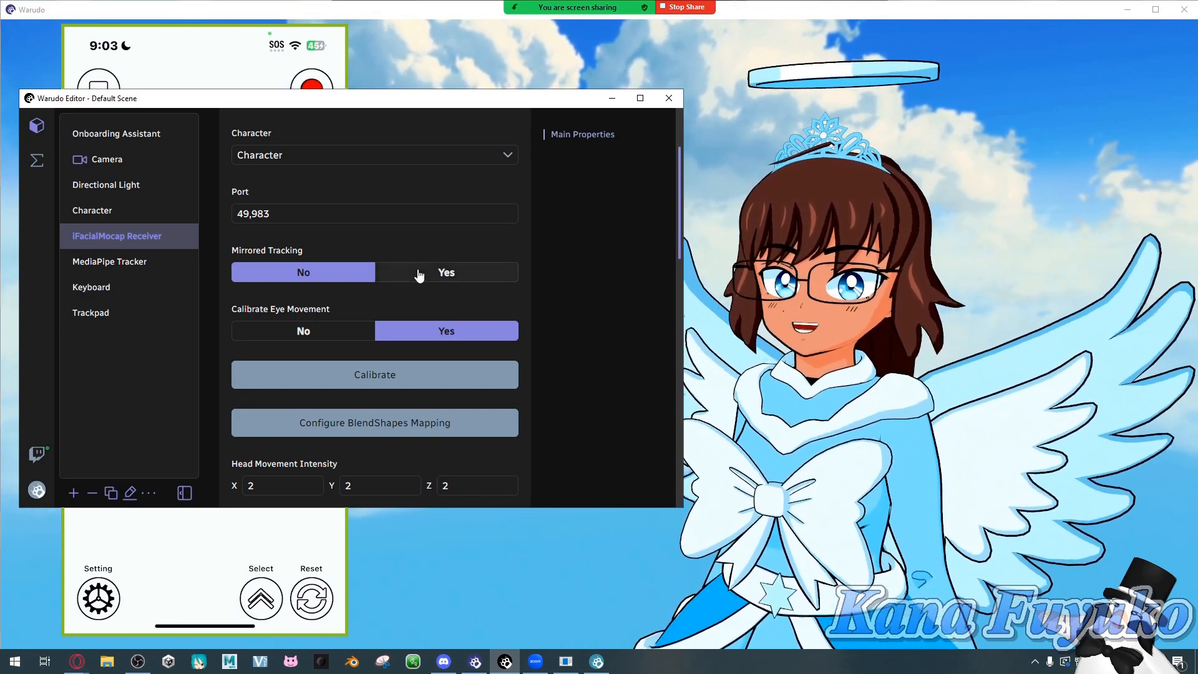
pyautogui.click(419, 275)
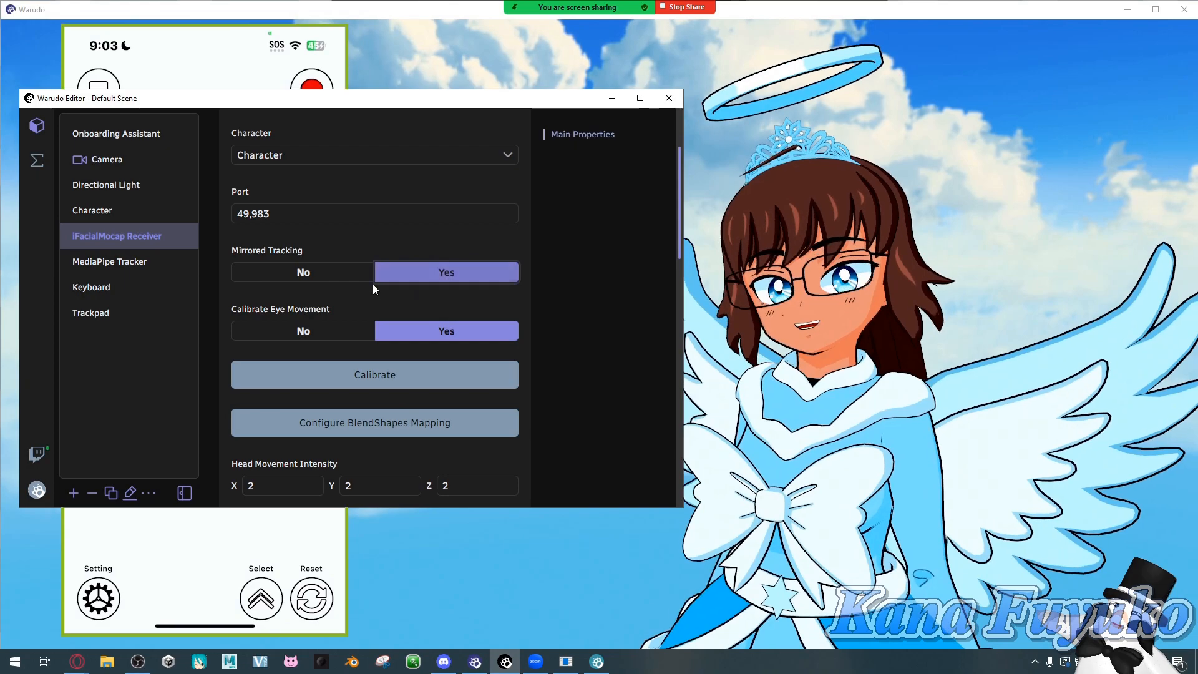
pyautogui.click(341, 278)
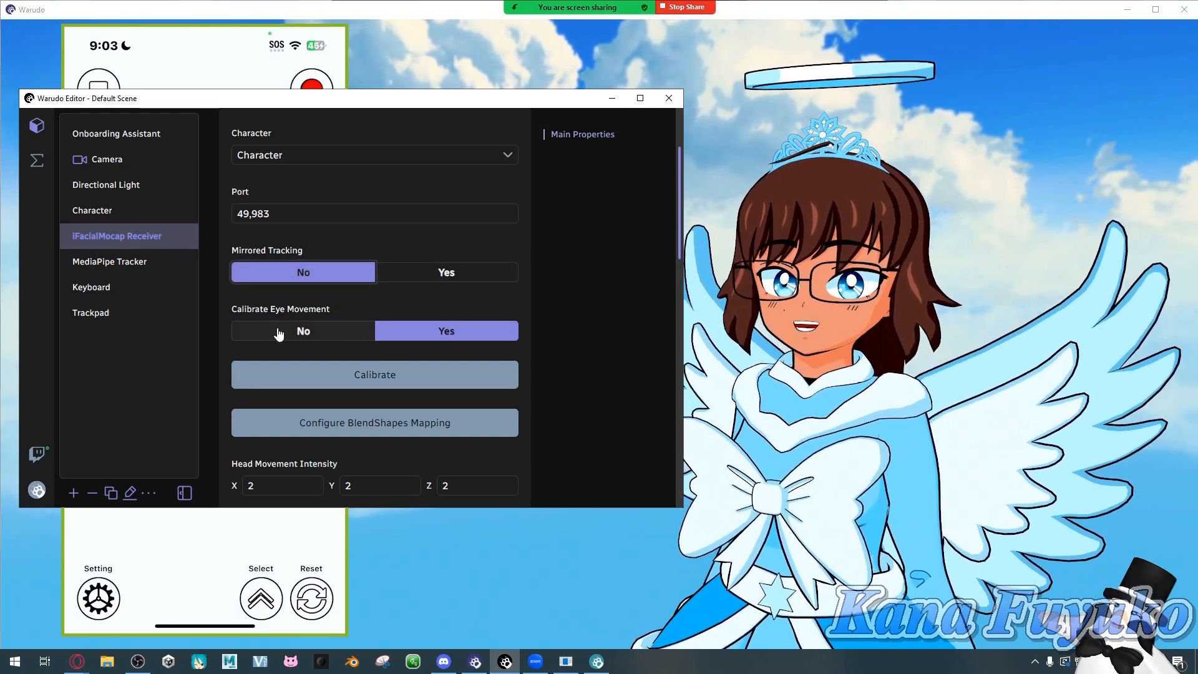
pyautogui.scroll(-2, 312, 329)
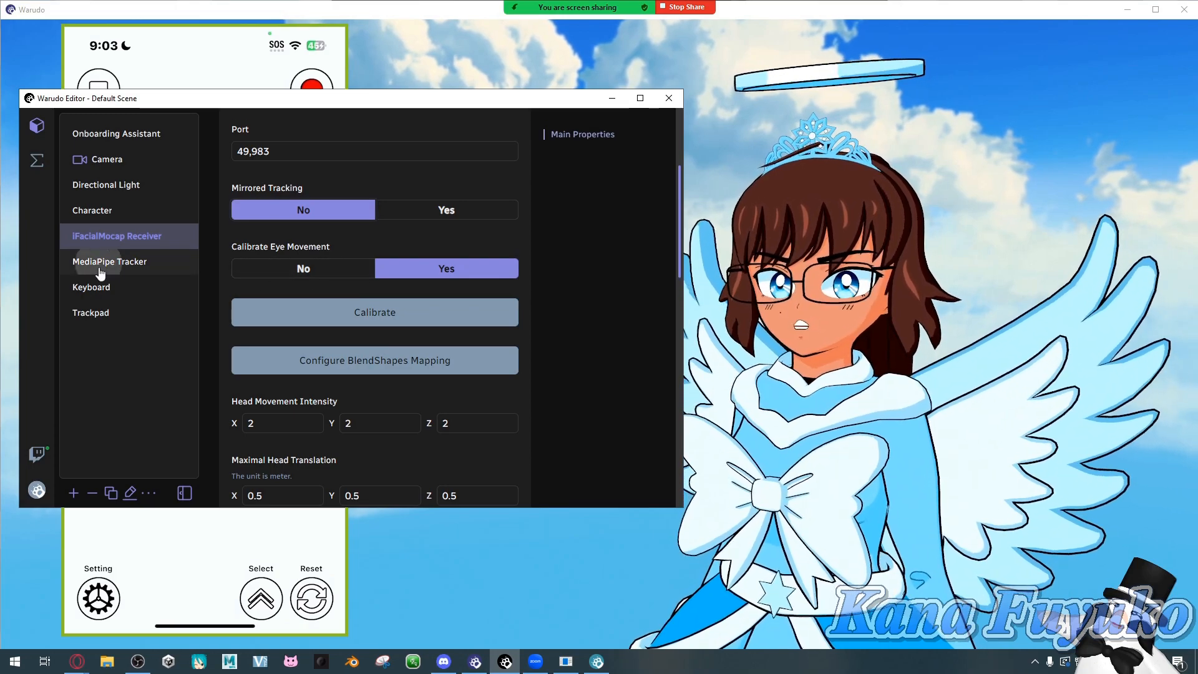
# Clear the MediaPipe Tracker's input camera so that no camera is selected.
pyautogui.click(100, 264)
pyautogui.click(314, 321)
pyautogui.click(307, 355)
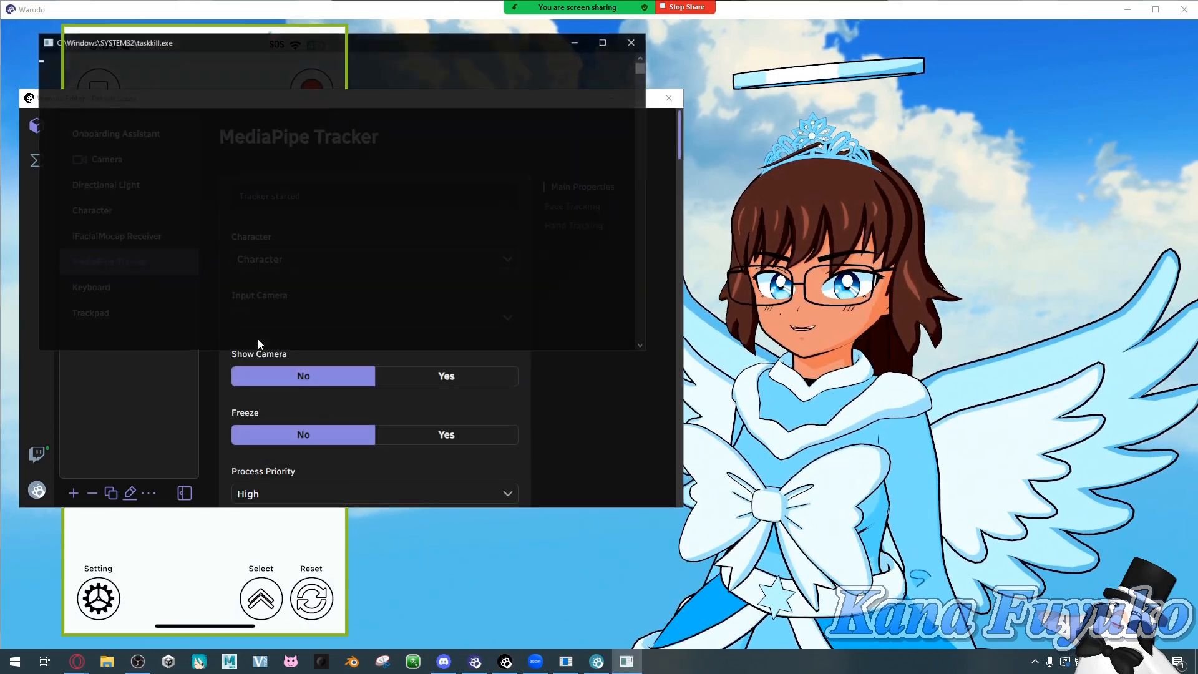
# Calibrate the iFacialMocap Receiver several times, checking the mirrored phone's face tracking view in between.
pyautogui.click(146, 248)
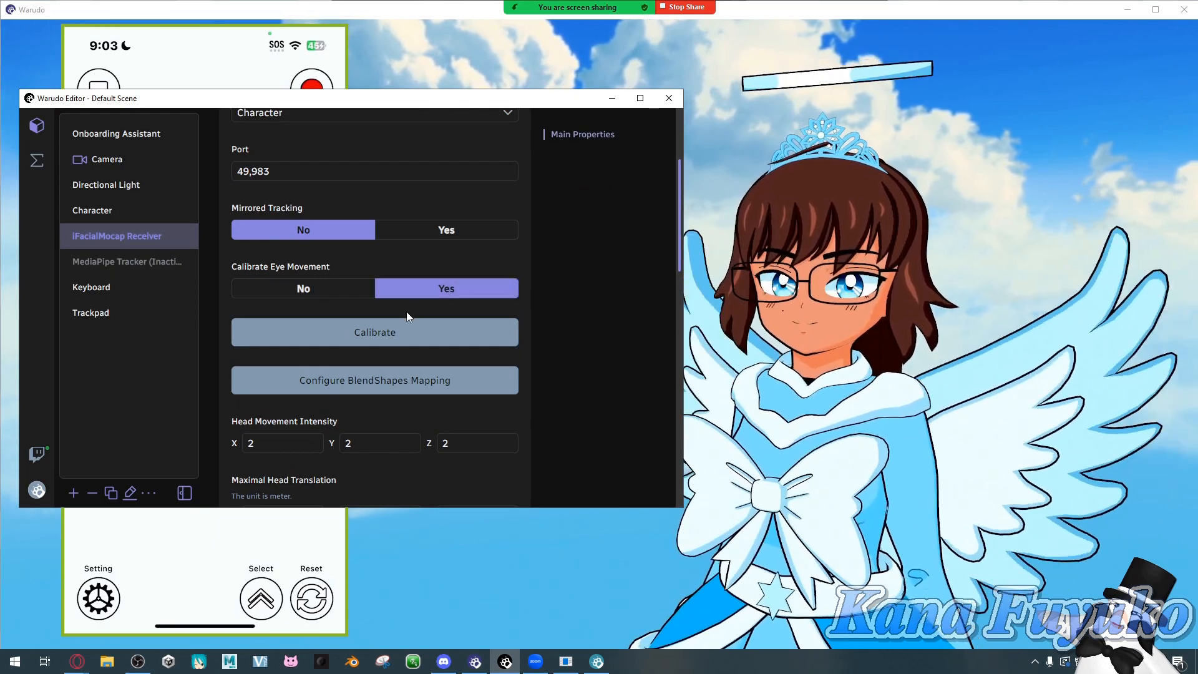
pyautogui.scroll(-1, 403, 312)
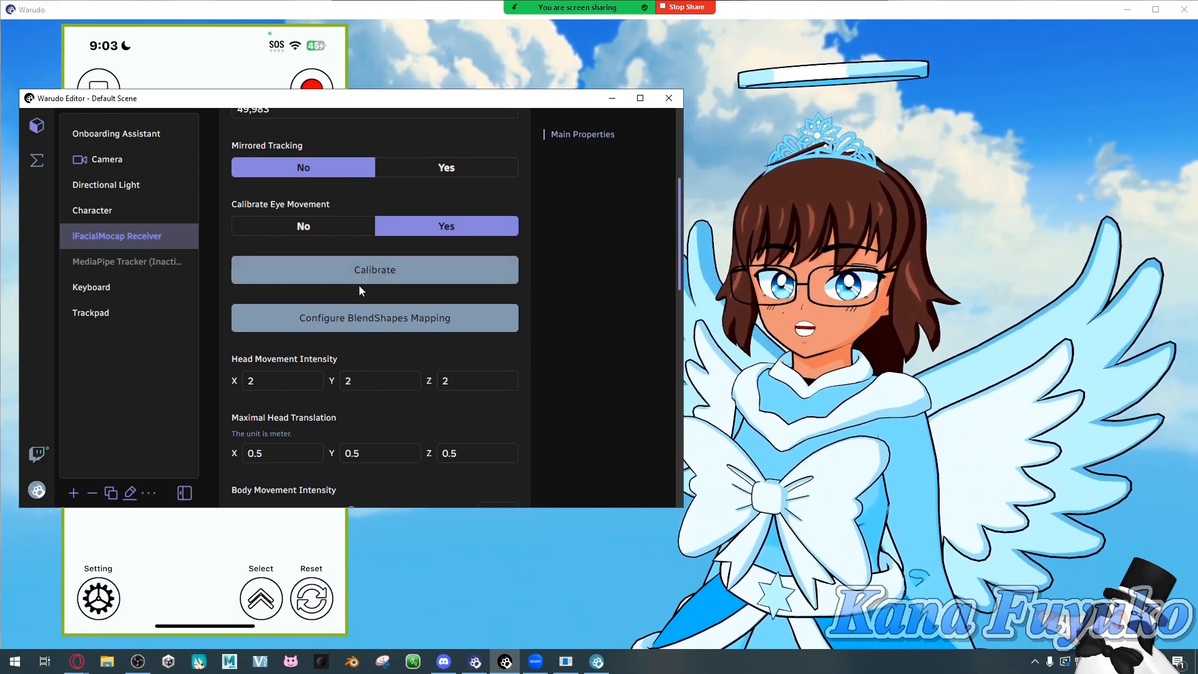
pyautogui.click(374, 270)
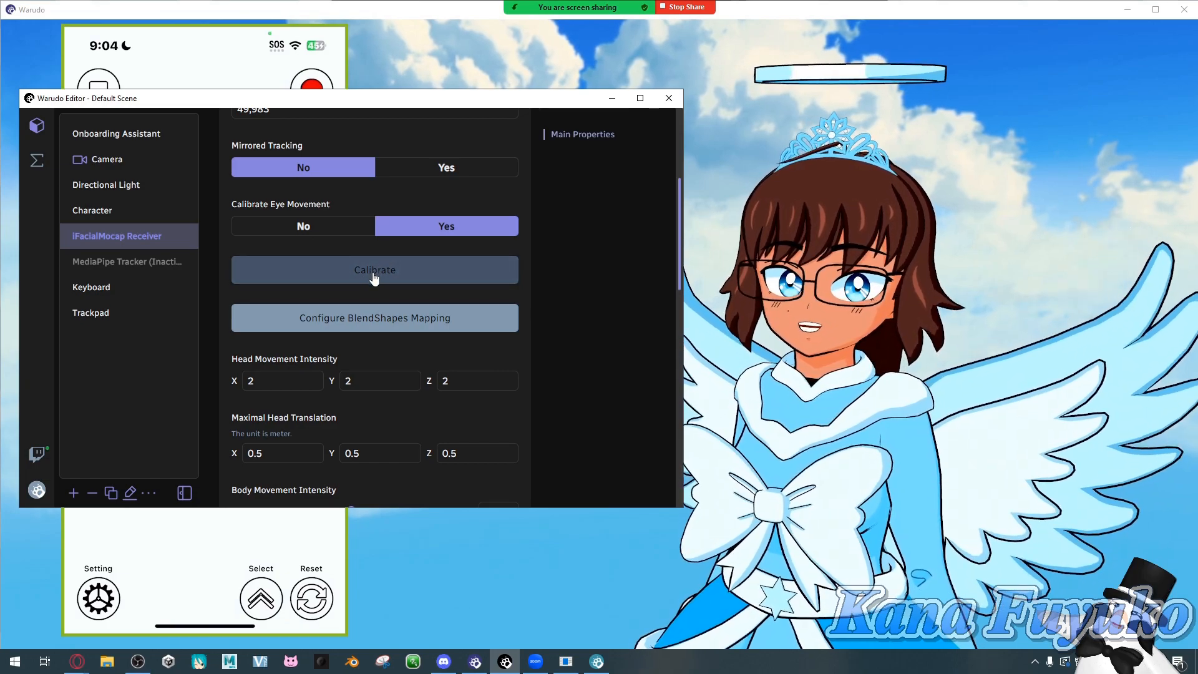
pyautogui.click(371, 271)
pyautogui.click(309, 604)
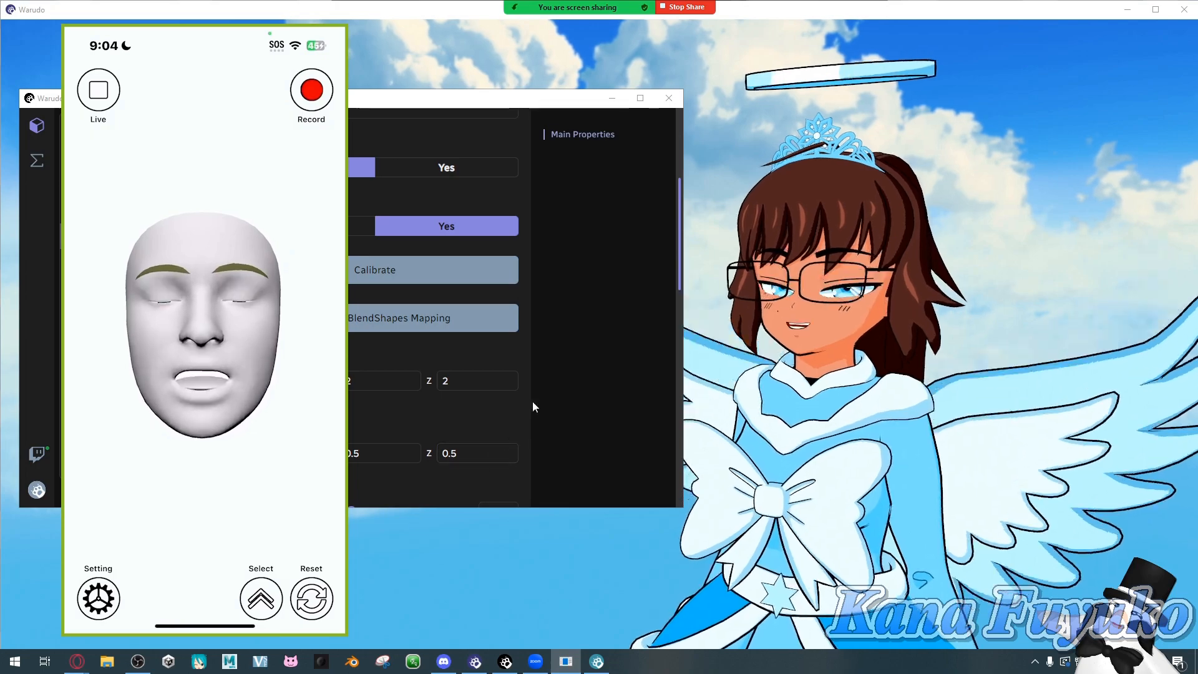
pyautogui.click(583, 318)
pyautogui.click(463, 279)
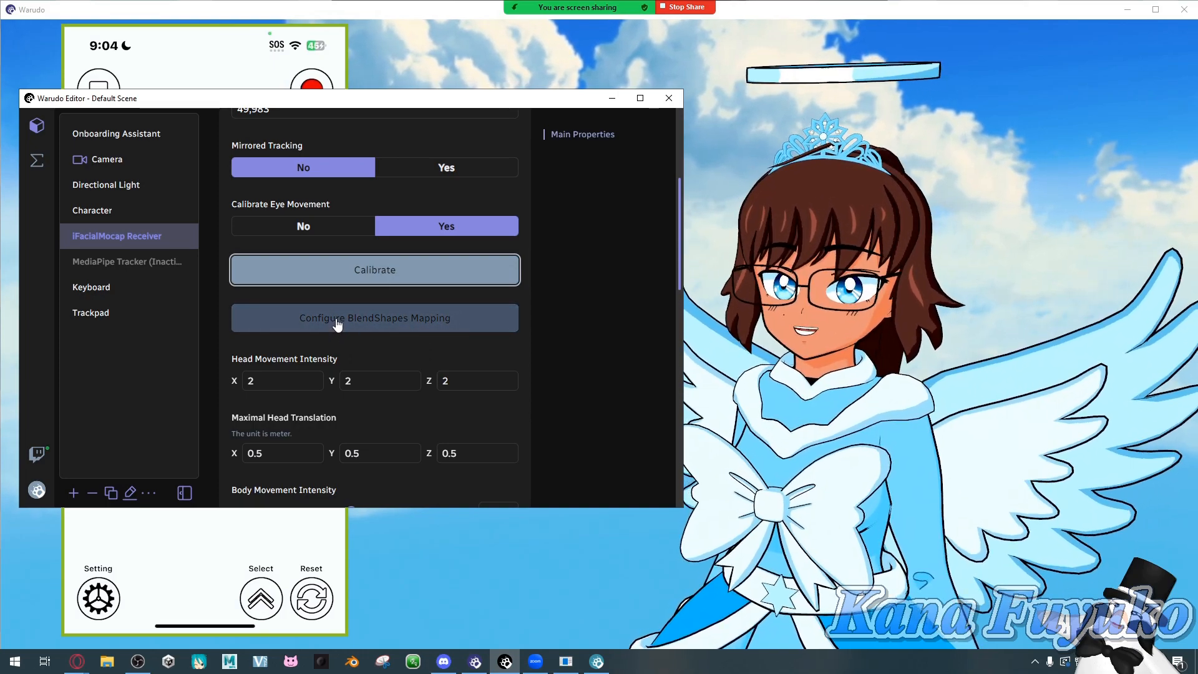
# Open the iFacialMocap Receiver's BlendShapes mapping and set the upper input limit of eyeBlinkLeft to 0.7.
pyautogui.click(329, 330)
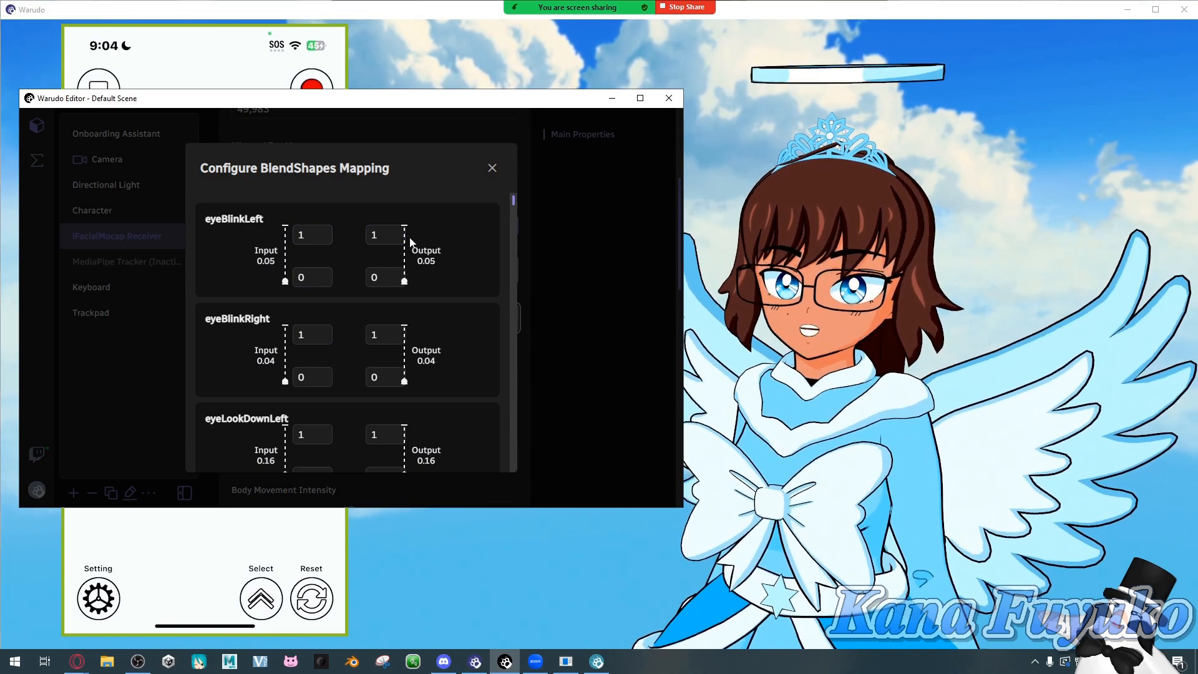
pyautogui.click(312, 237)
pyautogui.moveTo(312, 238); pyautogui.dragTo(282, 252)
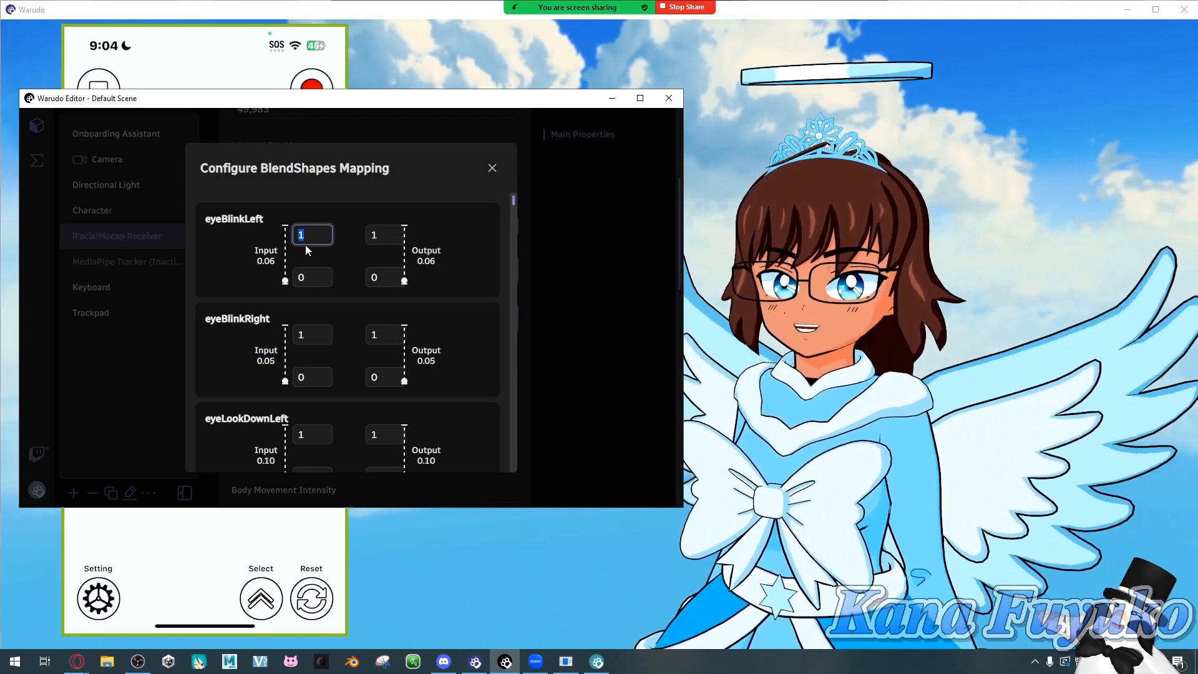
pyautogui.write('0.7')
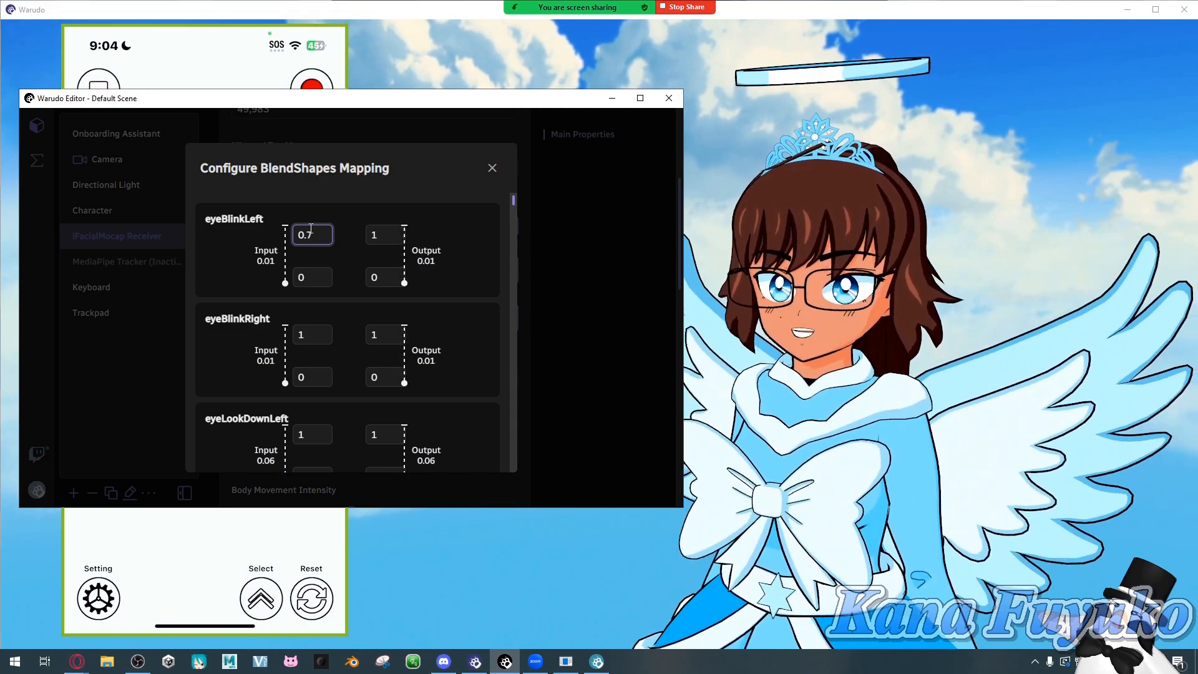
# Set the upper input limit of eyeBlinkRight to 0.7 and of jawOpen to 0.5 in the BlendShapes mapping, and close it.
pyautogui.press('Tab')
pyautogui.write('0.7')
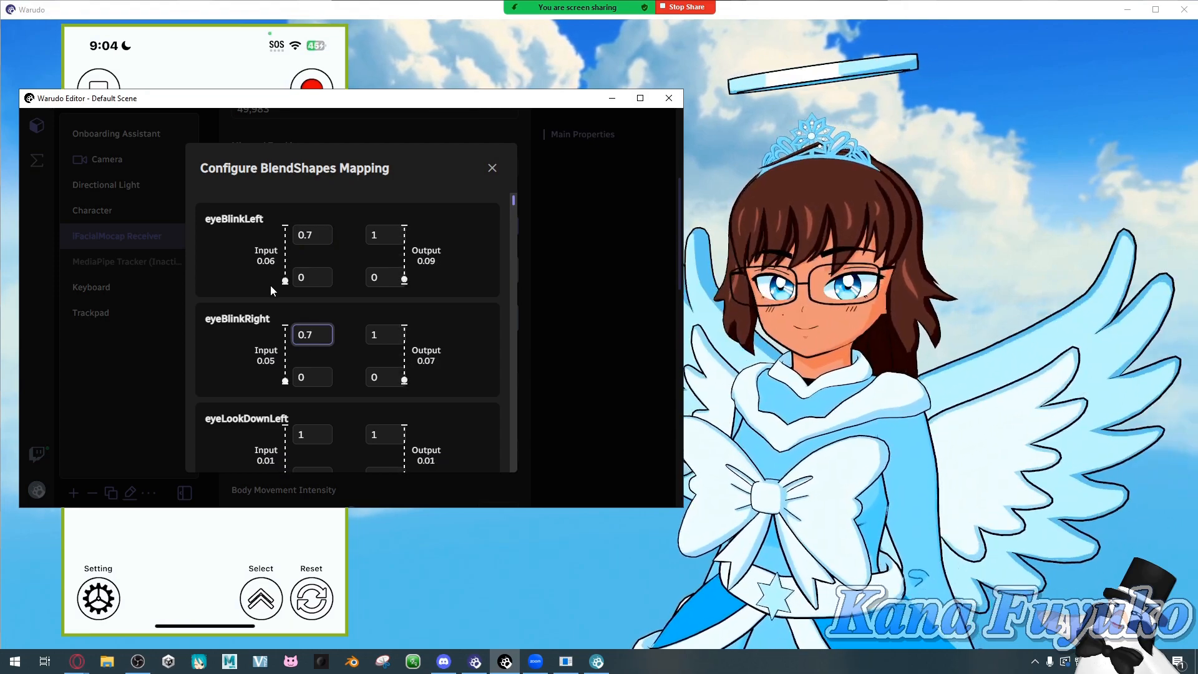
pyautogui.scroll(-20, 357, 282)
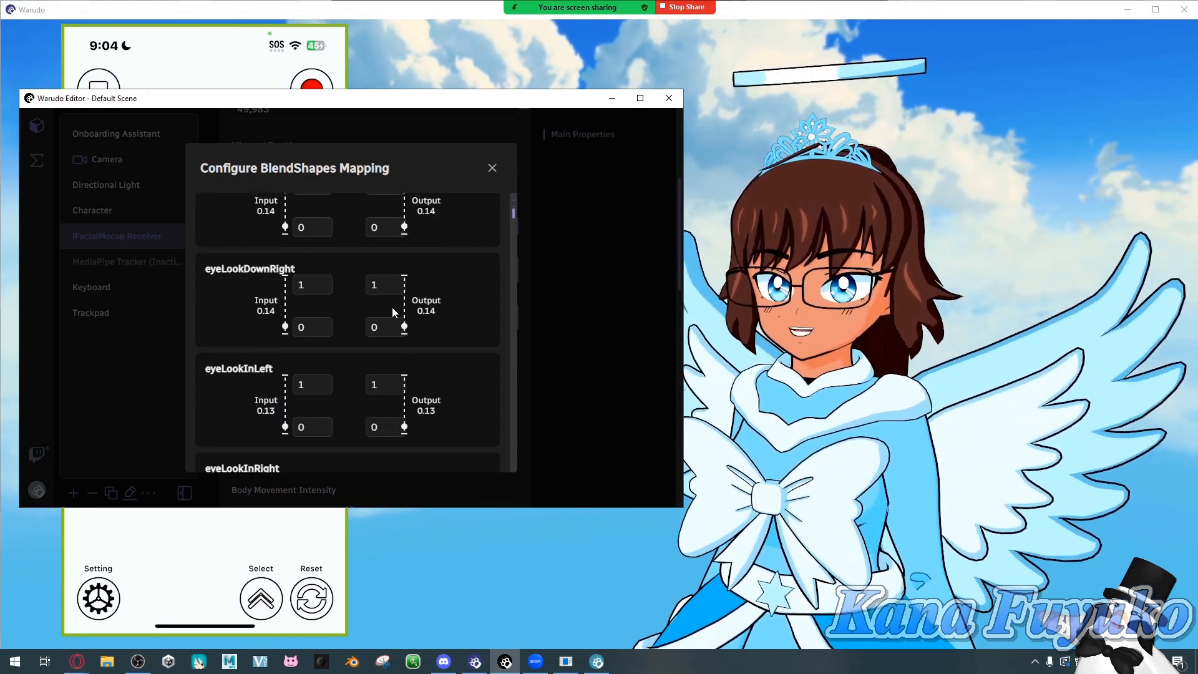
pyautogui.scroll(-5, 319, 337)
pyautogui.doubleClick(312, 309)
pyautogui.write('0.7')
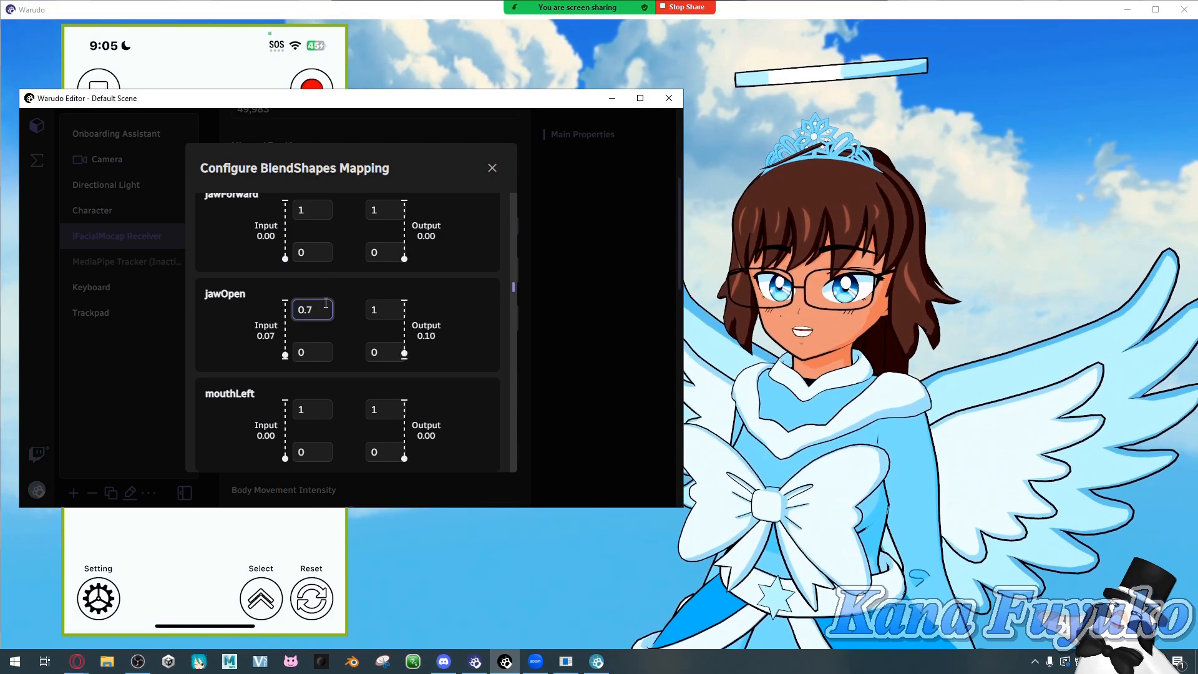
pyautogui.press('BackSpace')
pyautogui.write('5')
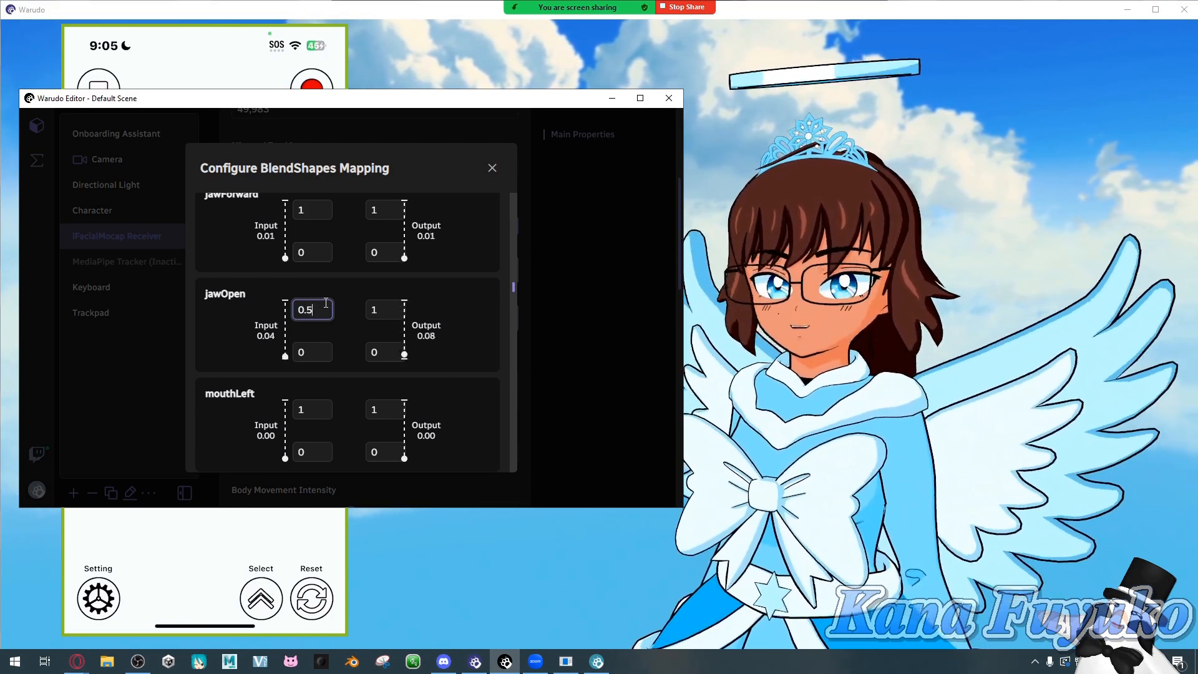
pyautogui.click(339, 320)
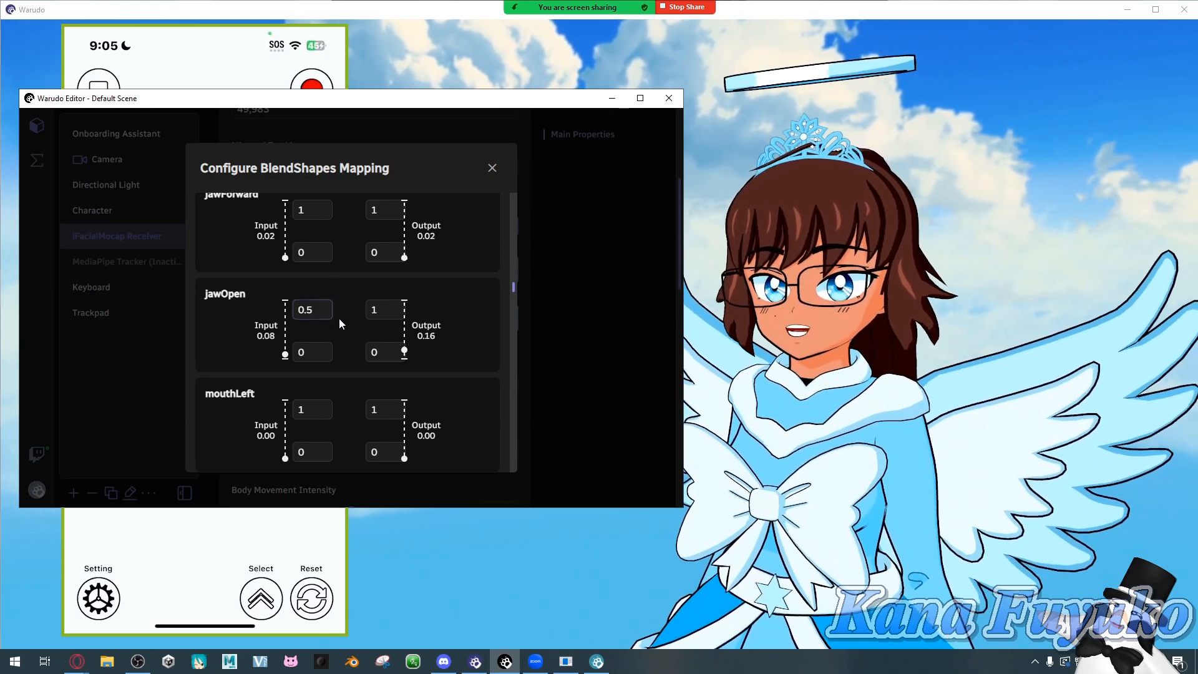
pyautogui.scroll(10, 393, 262)
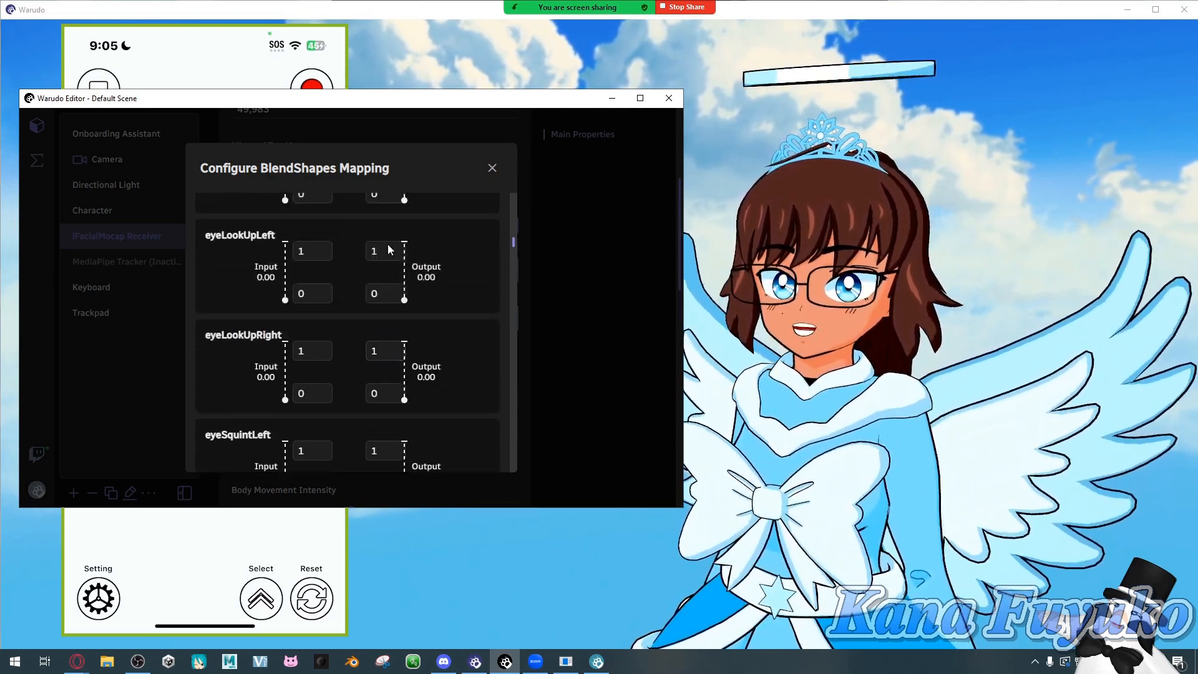
pyautogui.scroll(5, 398, 265)
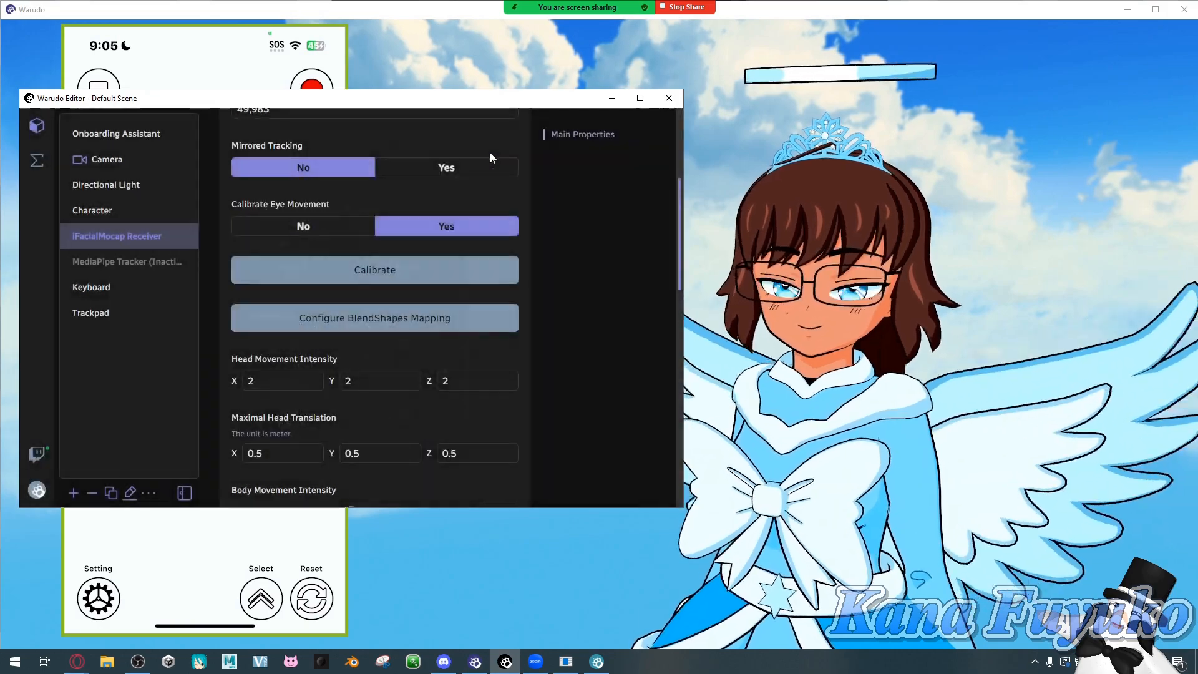
pyautogui.click(492, 169)
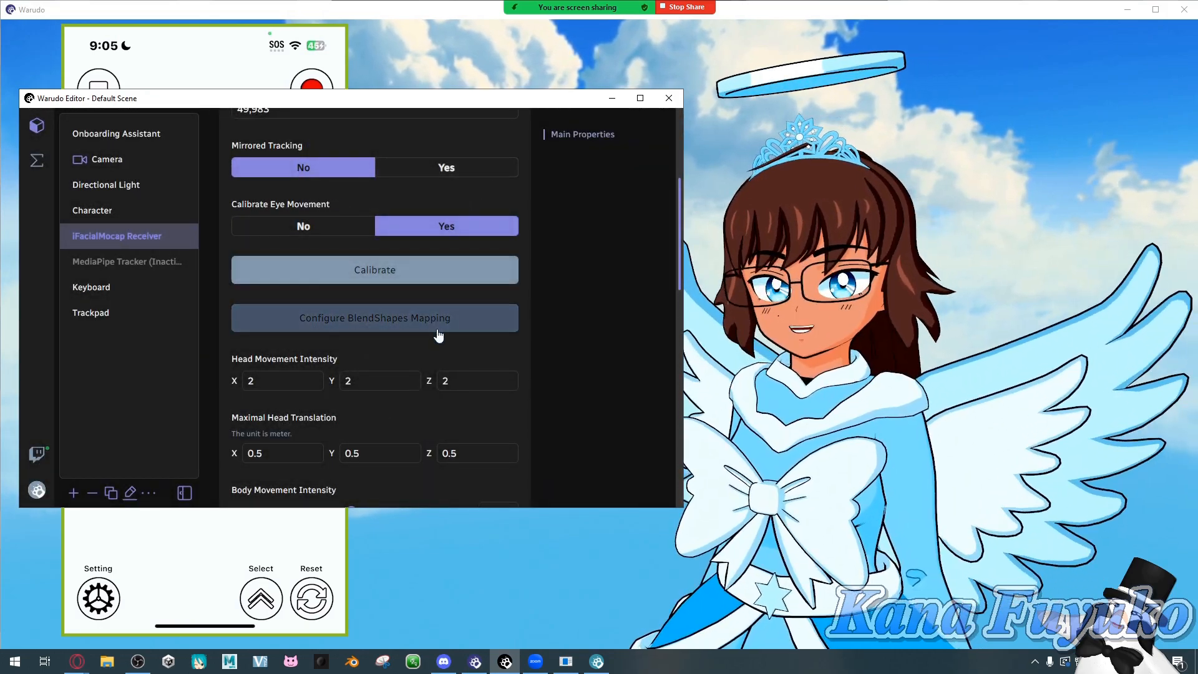
# Set the iFacialMocap Receiver's Head Movement Intensity to X 9.94, Y 17.36 and Z 6.25.
pyautogui.scroll(-1, 437, 333)
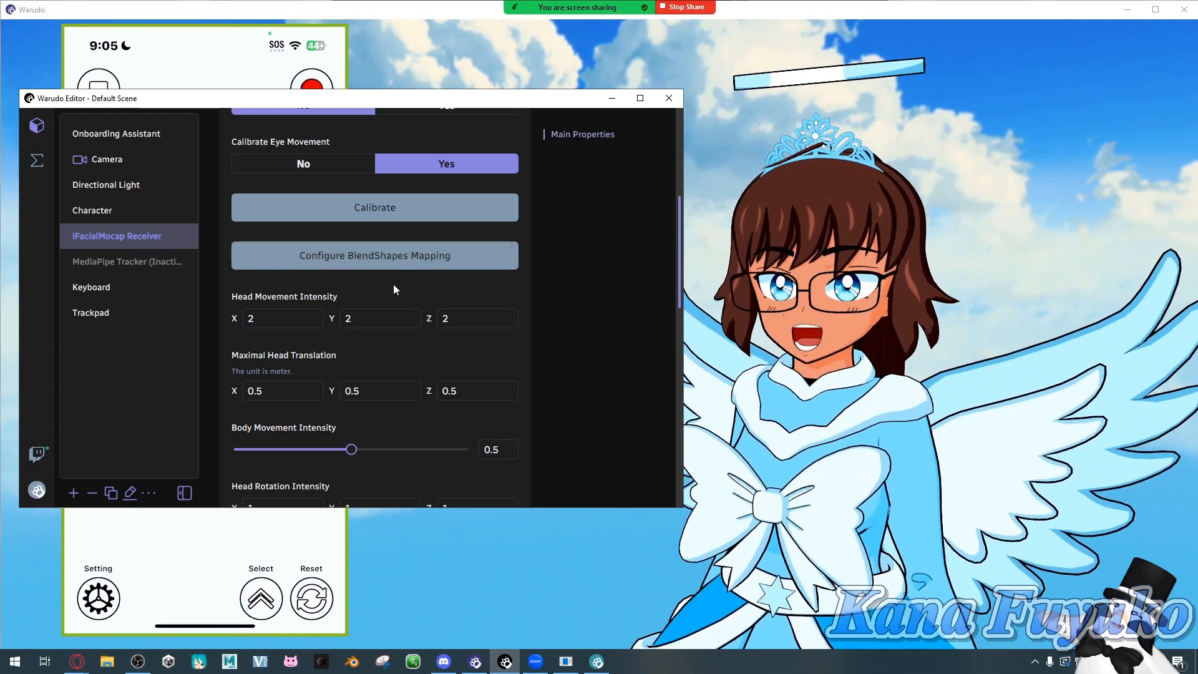
pyautogui.scroll(-1, 374, 281)
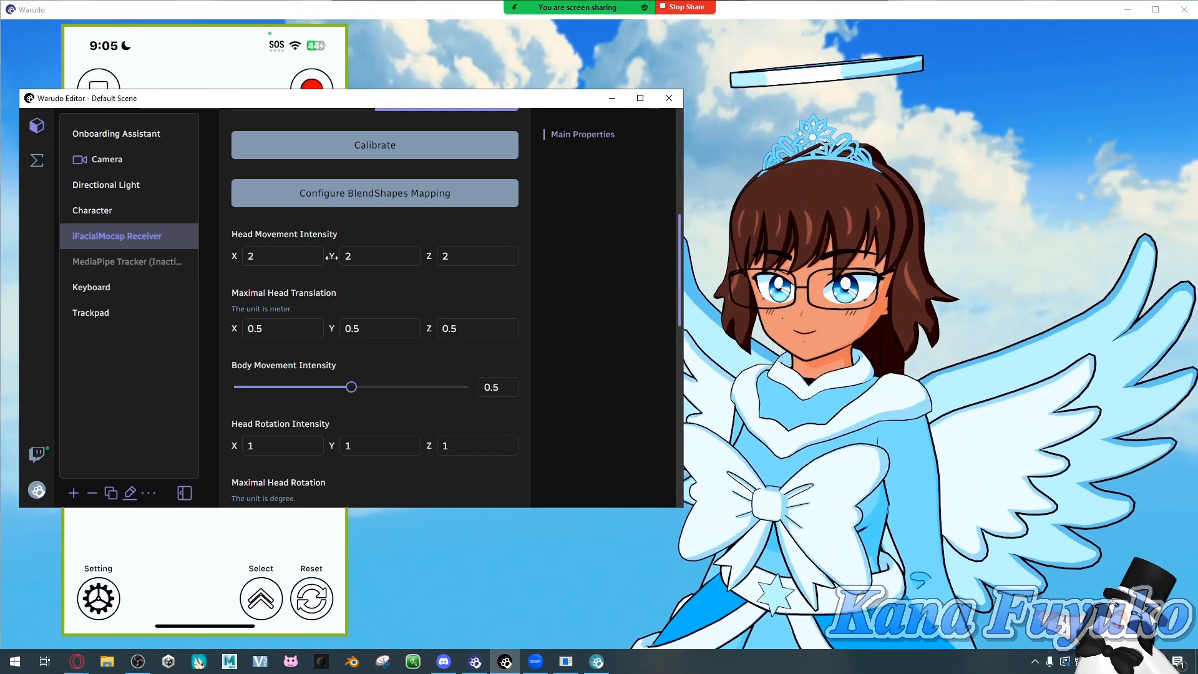
pyautogui.moveTo(331, 256); pyautogui.dragTo(413, 255)
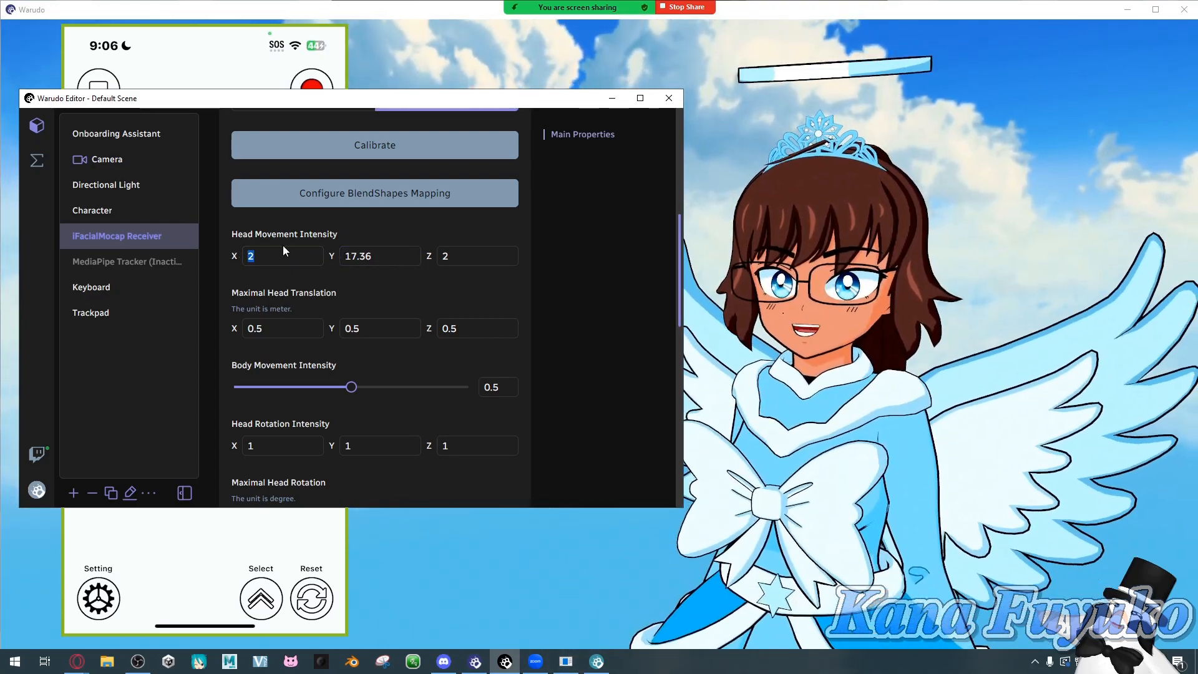
pyautogui.moveTo(234, 256)
pyautogui.mouseDown()
pyautogui.moveTo(262, 256)
pyautogui.moveTo(219, 264)
pyautogui.mouseUp()
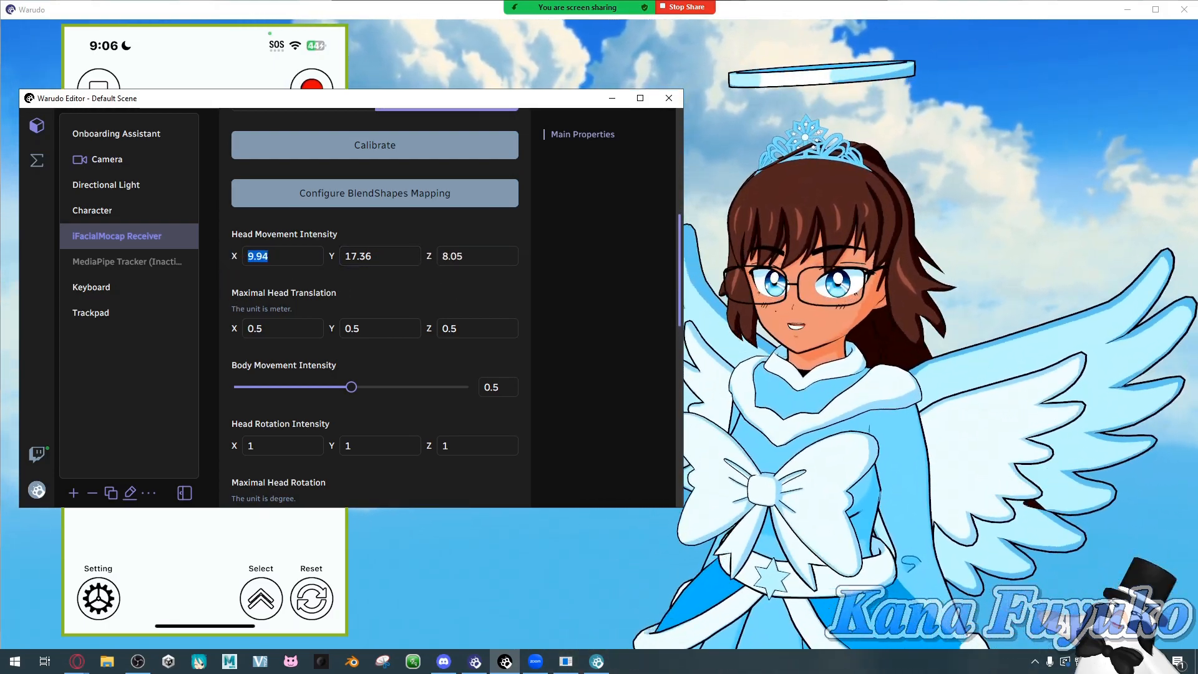
pyautogui.moveTo(429, 256); pyautogui.dragTo(425, 256)
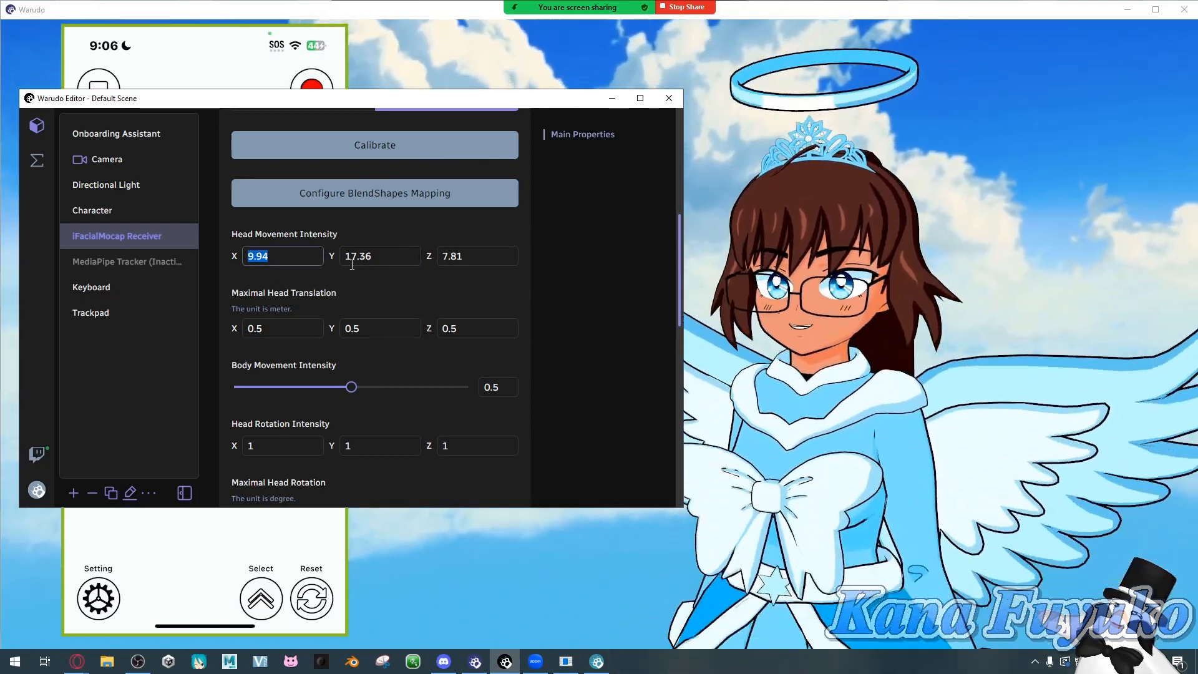
pyautogui.click(474, 256)
pyautogui.write('6.93')
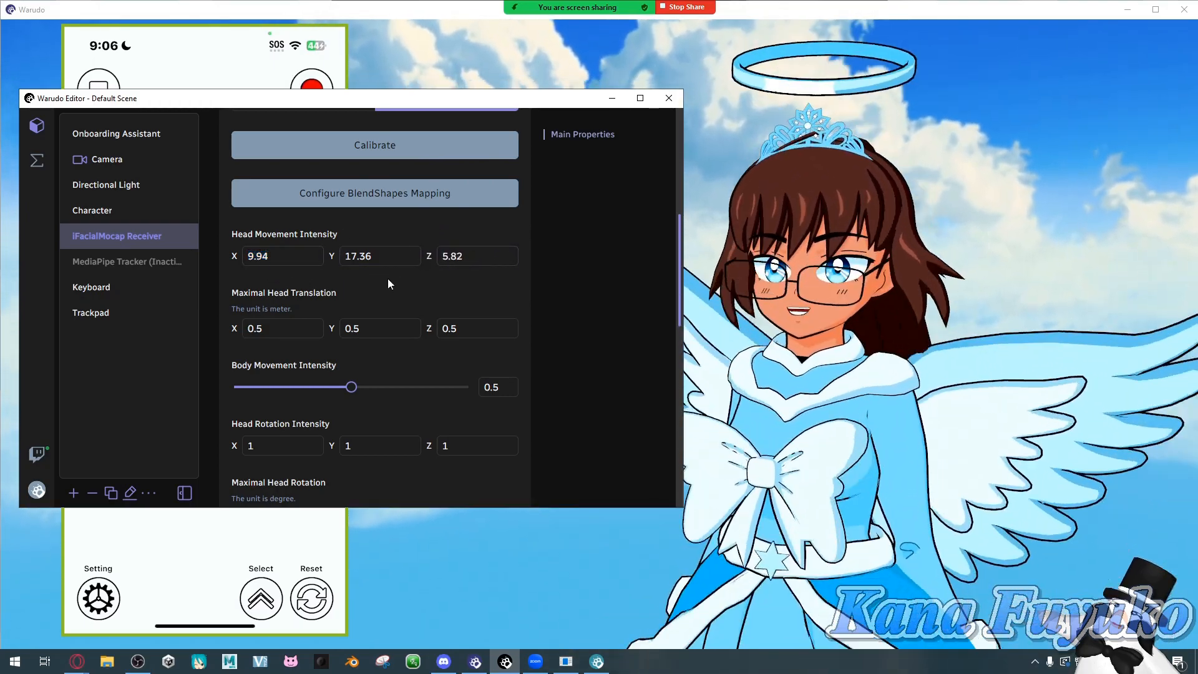
pyautogui.moveTo(443, 249); pyautogui.dragTo(470, 249)
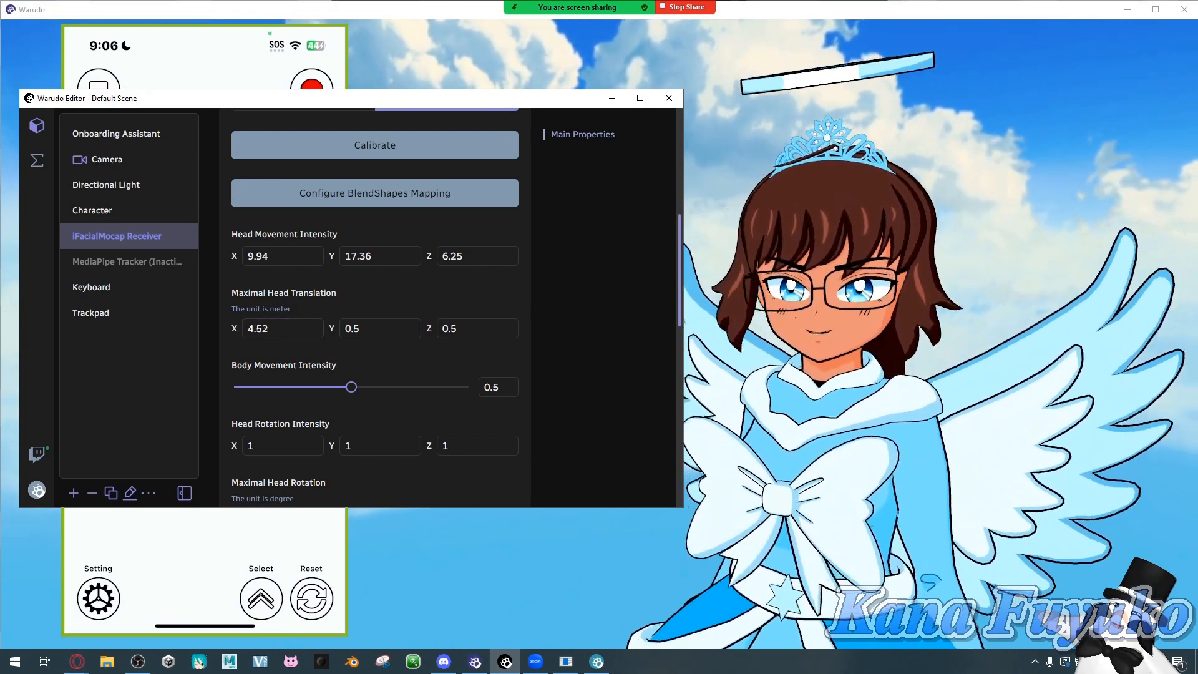
# Try larger values for the Maximal Head Translation X and set it back to 0.5.
pyautogui.moveTo(234, 328); pyautogui.dragTo(140, 329)
pyautogui.moveTo(289, 330); pyautogui.dragTo(182, 342)
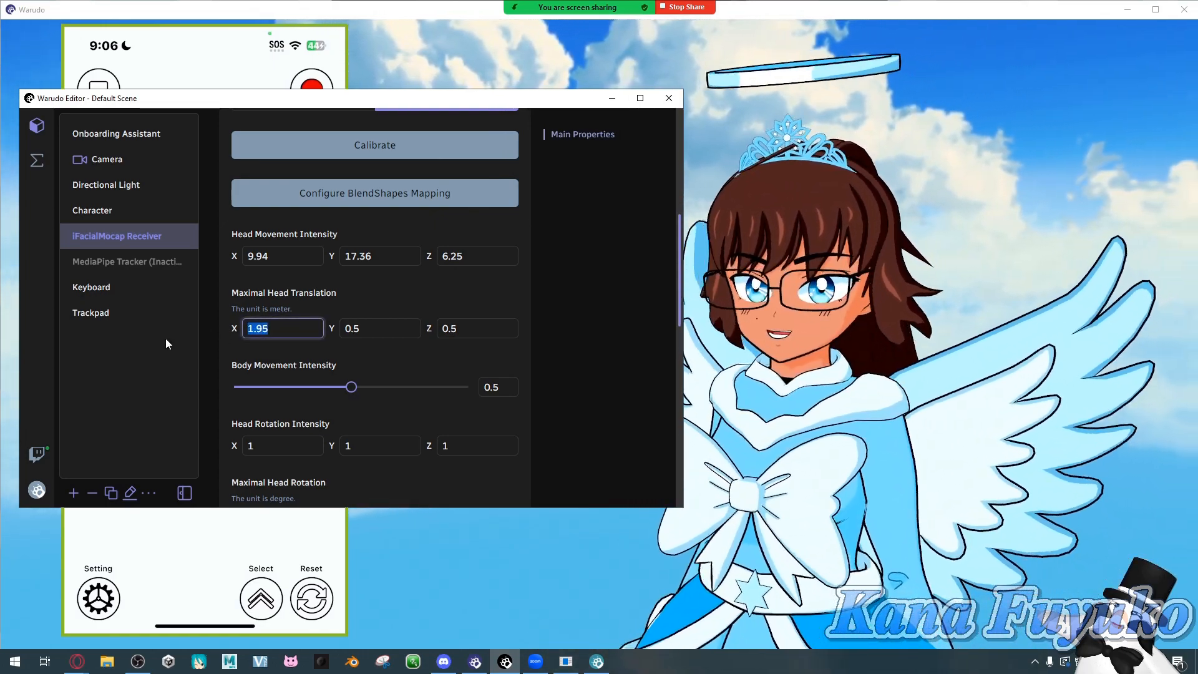
pyautogui.write('0.5')
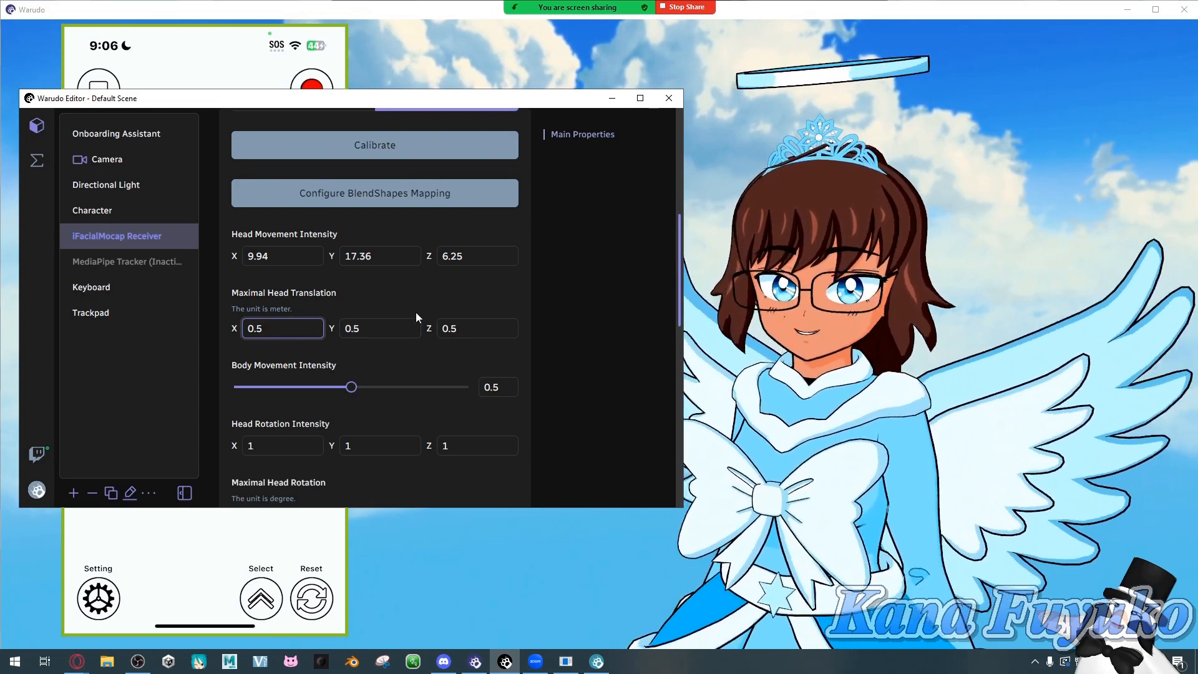
pyautogui.click(393, 342)
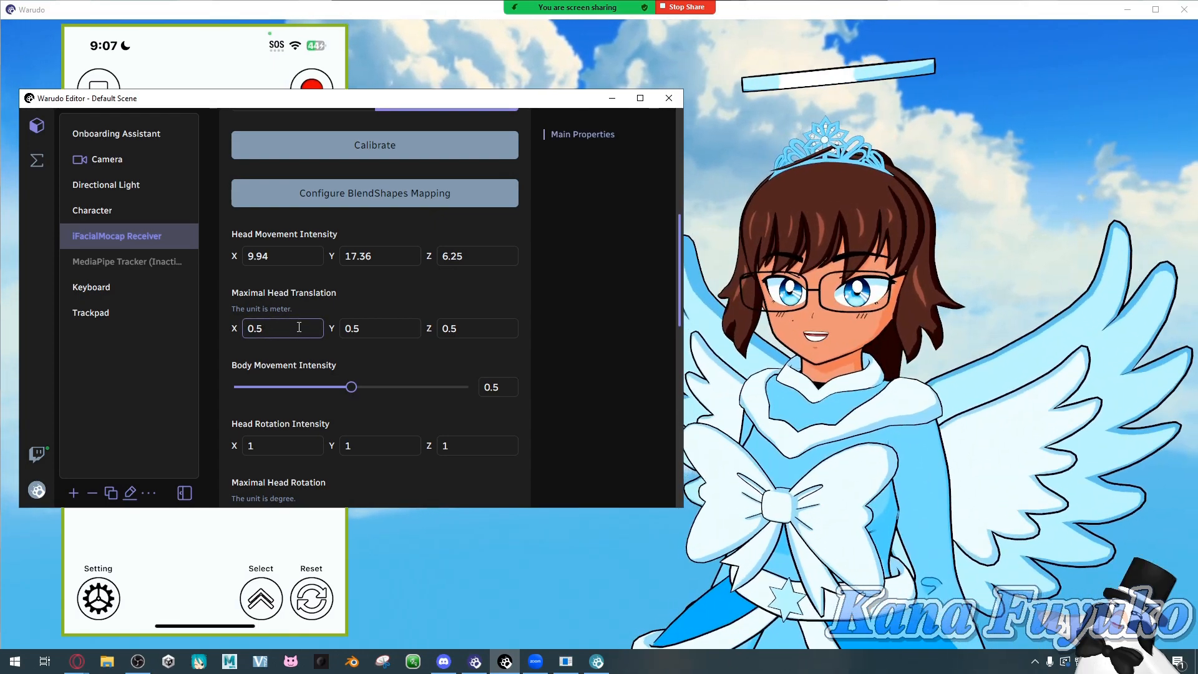
# Raise the iFacialMocap Receiver's Body Movement Intensity to 0.62.
pyautogui.scroll(-1, 295, 327)
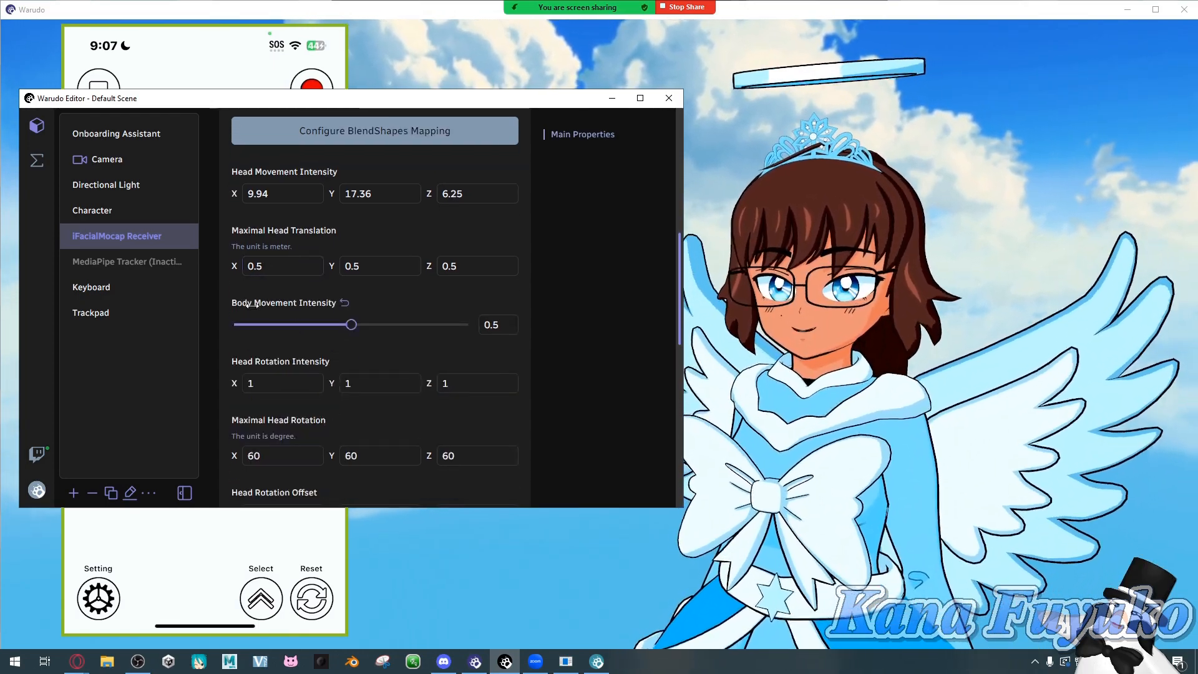
pyautogui.moveTo(350, 322); pyautogui.dragTo(399, 379)
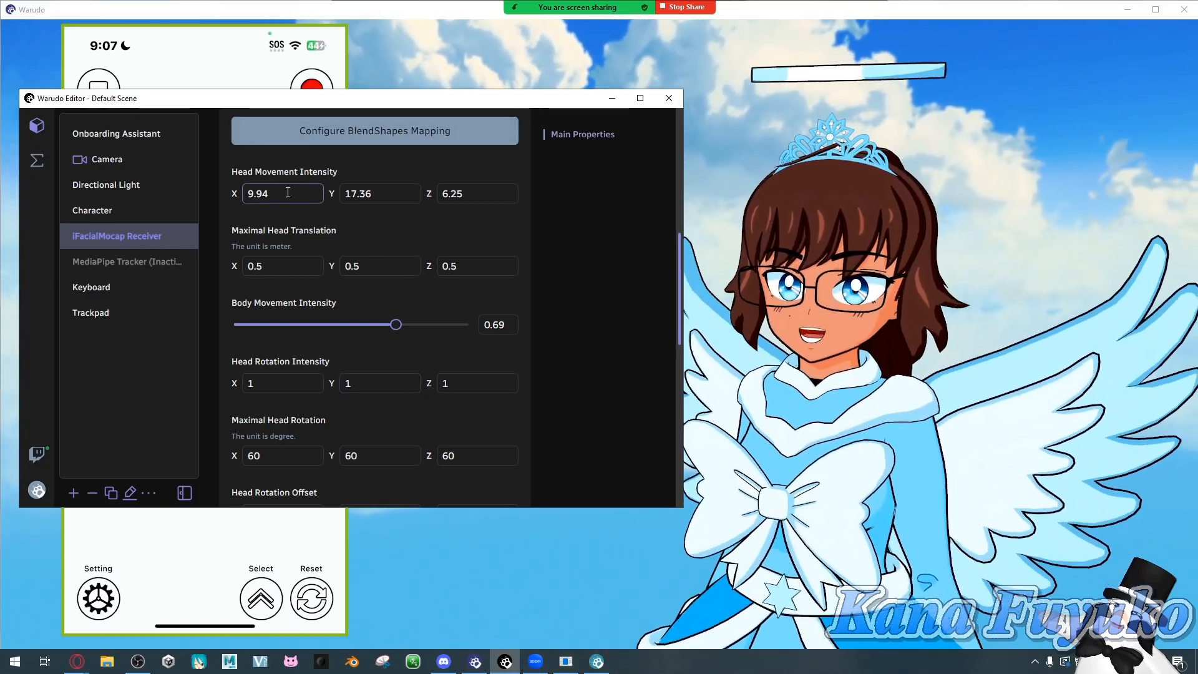
pyautogui.moveTo(395, 325); pyautogui.dragTo(382, 334)
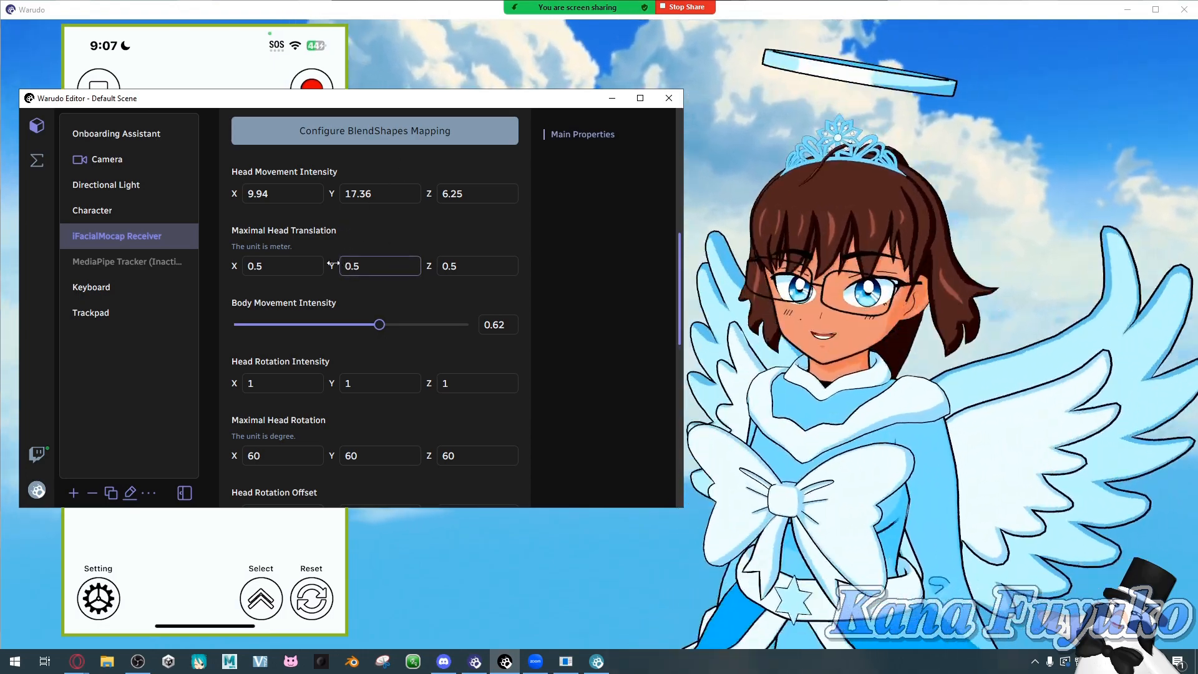
# Set the iFacialMocap Receiver's Head Rotation Intensity to X 3.06, Y 3.81 and Z 4.23.
pyautogui.scroll(-2, 327, 304)
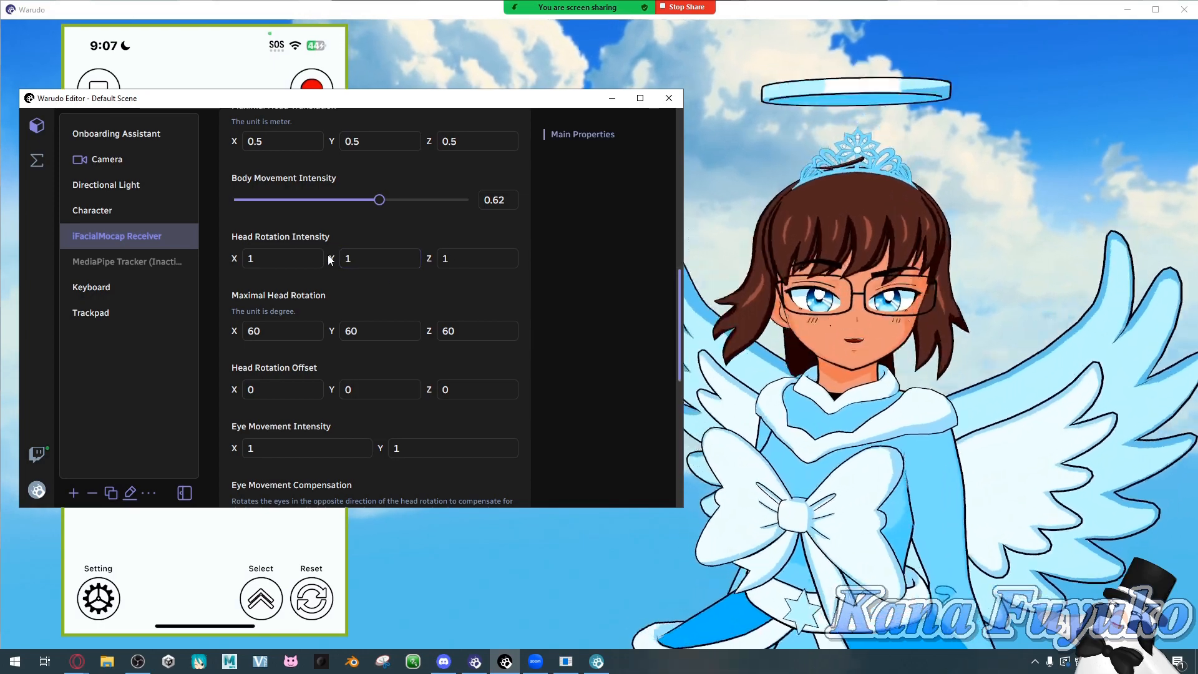
pyautogui.moveTo(331, 258); pyautogui.dragTo(385, 259)
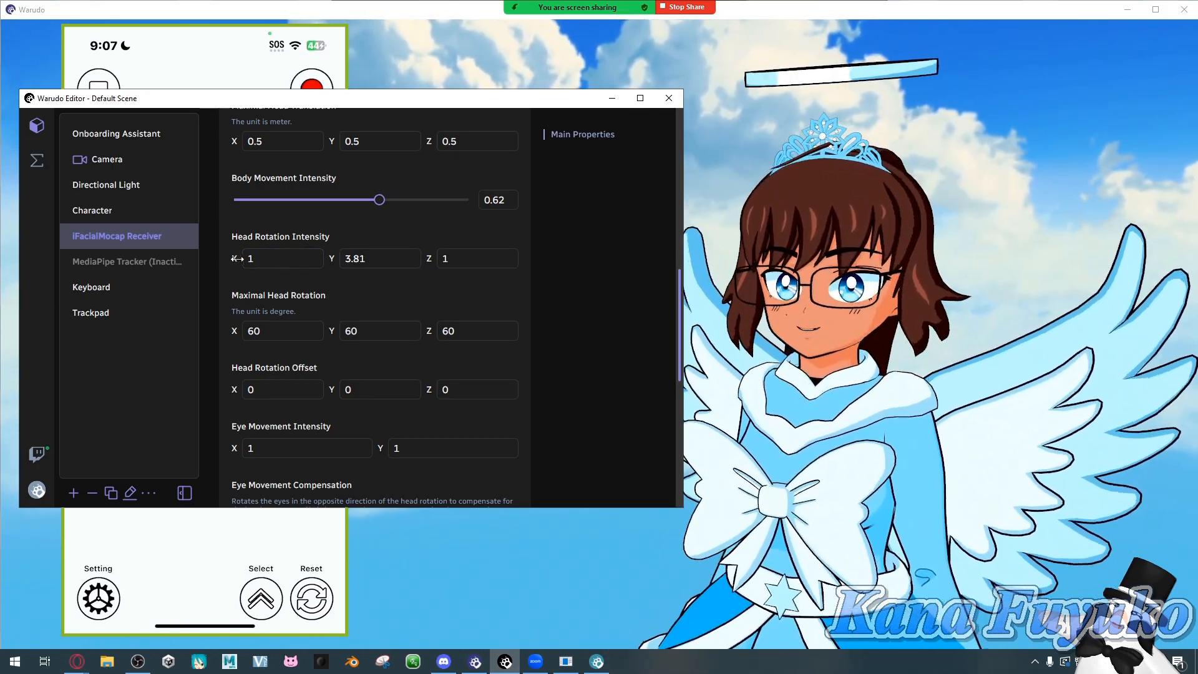
pyautogui.moveTo(234, 258); pyautogui.dragTo(316, 258)
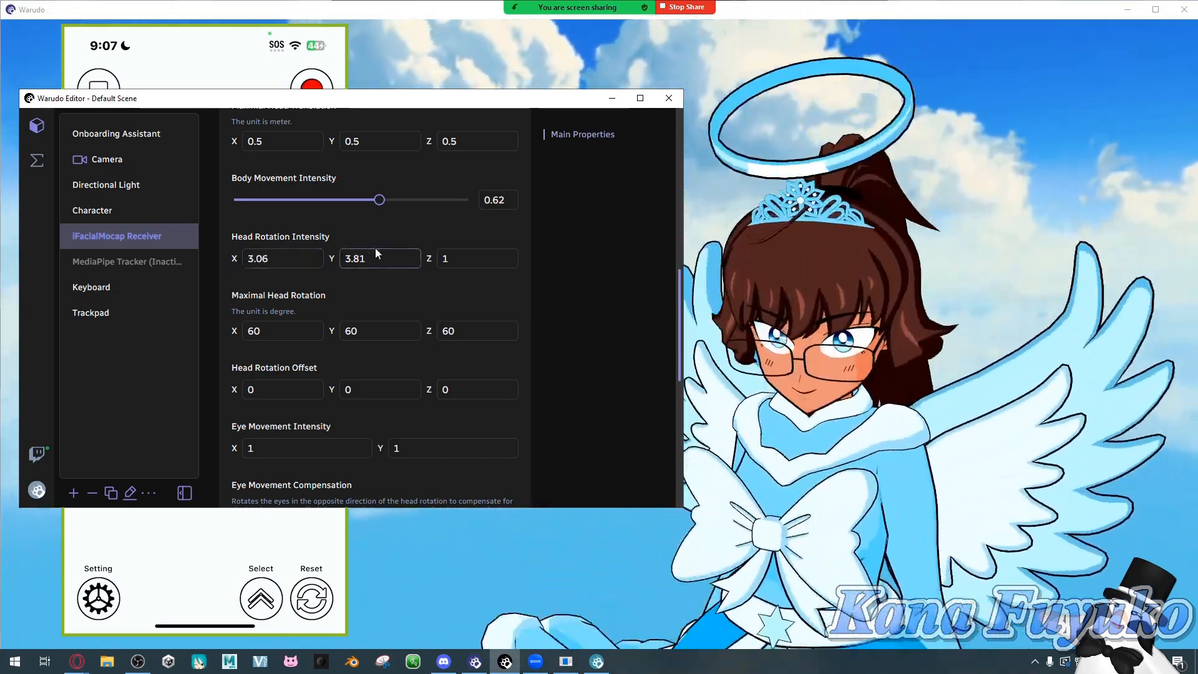
pyautogui.moveTo(429, 258); pyautogui.dragTo(474, 258)
pyautogui.moveTo(1100, 236); pyautogui.dragTo(682, 236)
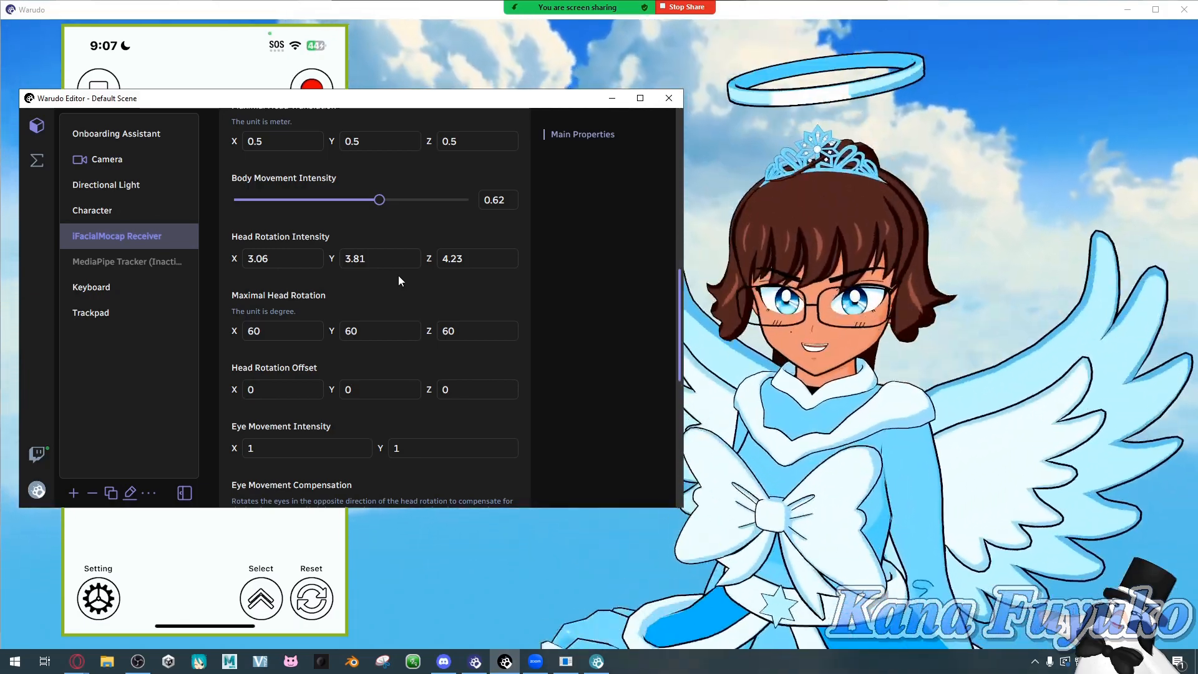
pyautogui.scroll(-2, 396, 309)
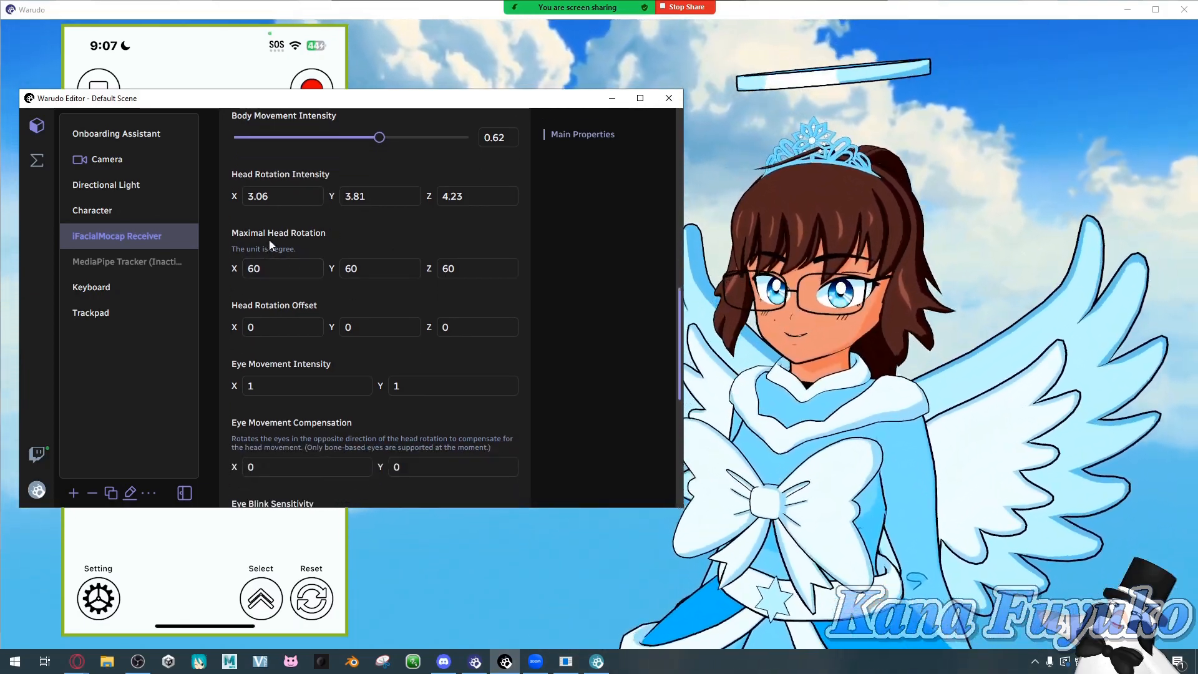
pyautogui.scroll(3, 308, 282)
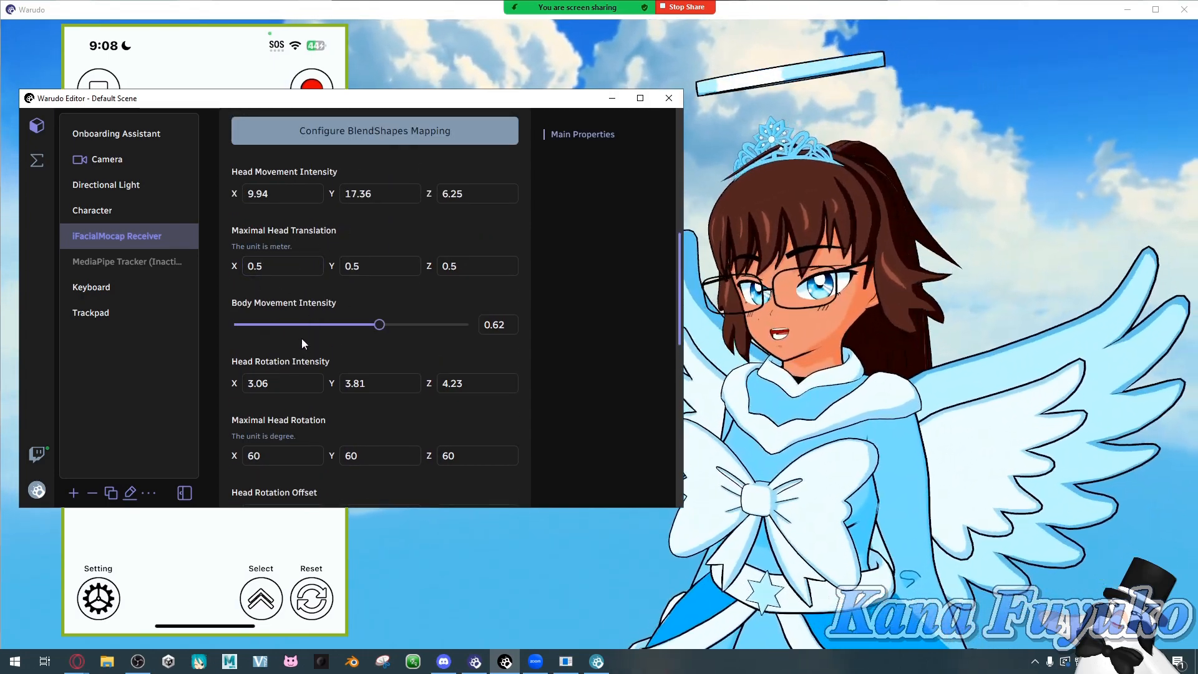
pyautogui.scroll(-2, 302, 338)
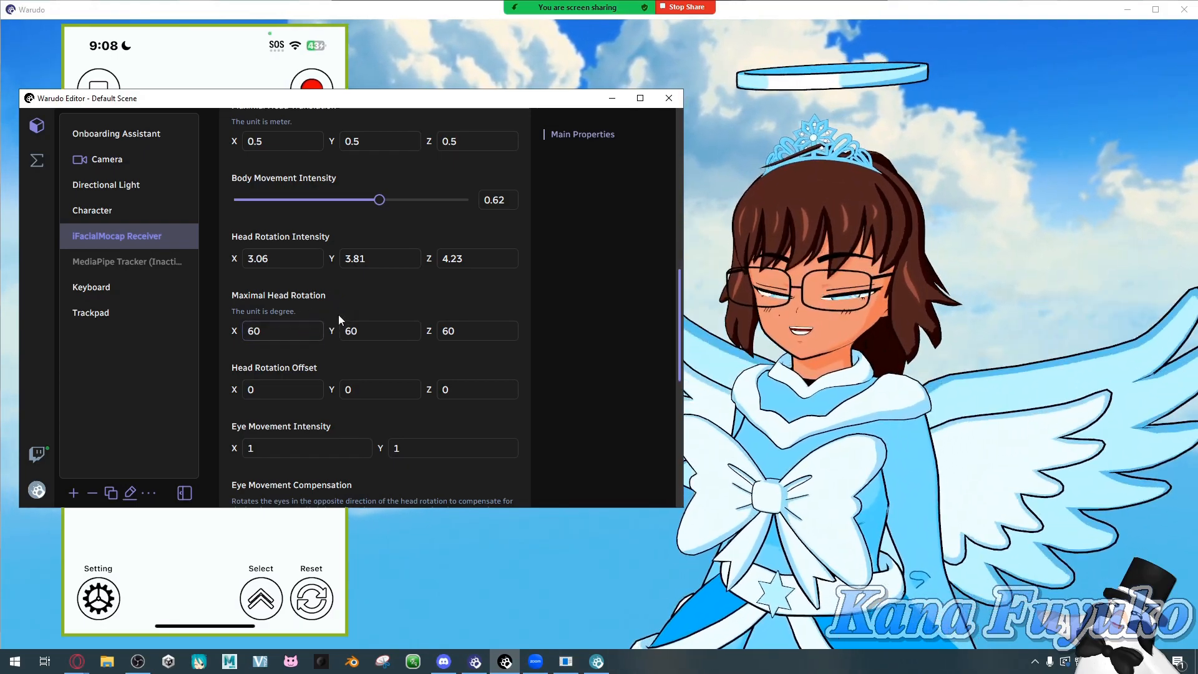
pyautogui.click(351, 330)
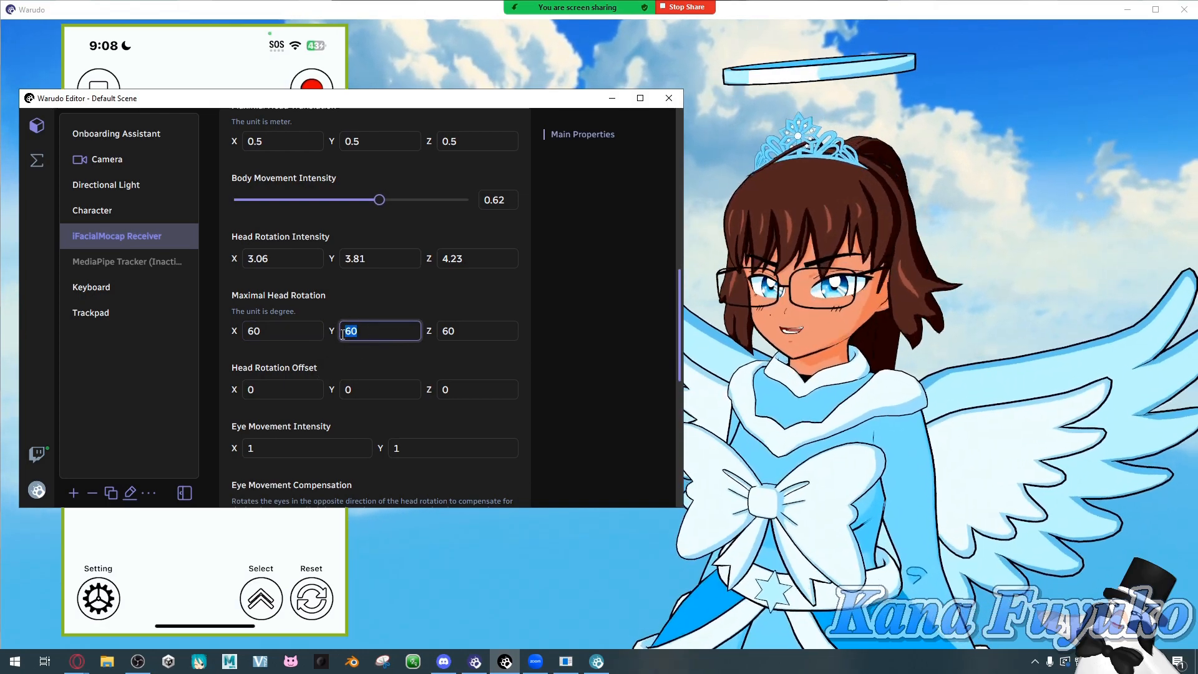
pyautogui.click(333, 364)
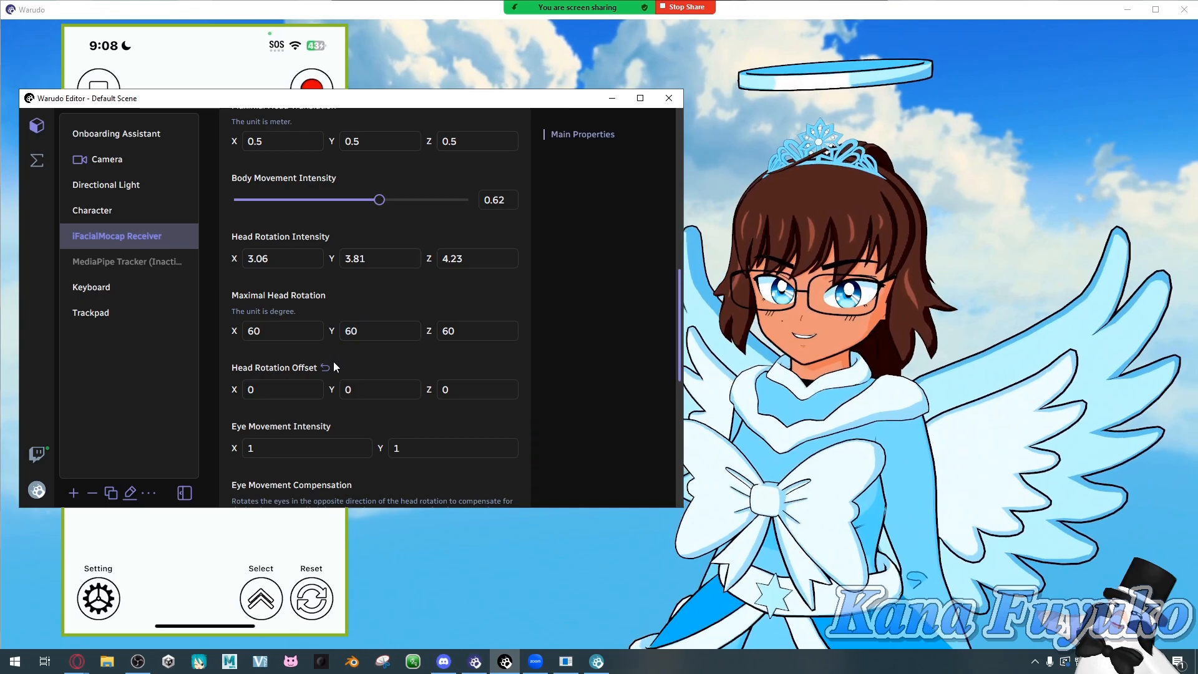
# Set the iFacialMocap Receiver's Head Rotation Offset to X 1.79 and Y 8.18.
pyautogui.scroll(-1, 351, 308)
pyautogui.click(251, 328)
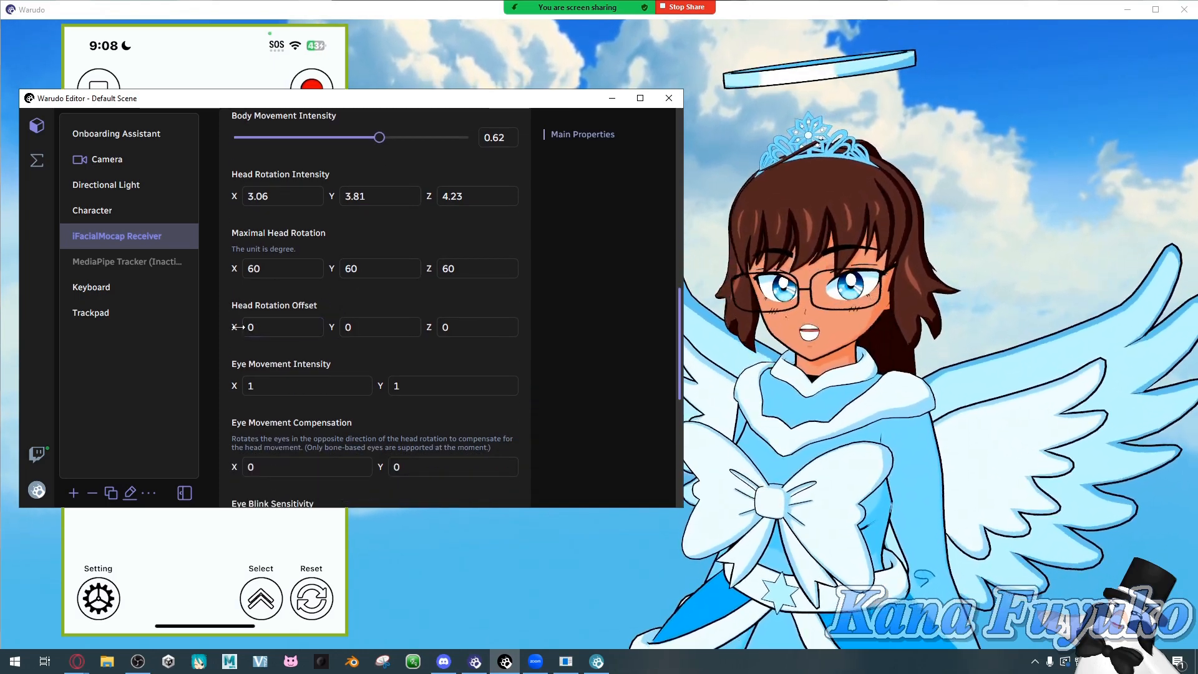
pyautogui.moveTo(234, 327)
pyautogui.mouseDown()
pyautogui.moveTo(278, 327)
pyautogui.moveTo(252, 327)
pyautogui.mouseUp()
pyautogui.moveTo(332, 327); pyautogui.dragTo(341, 327)
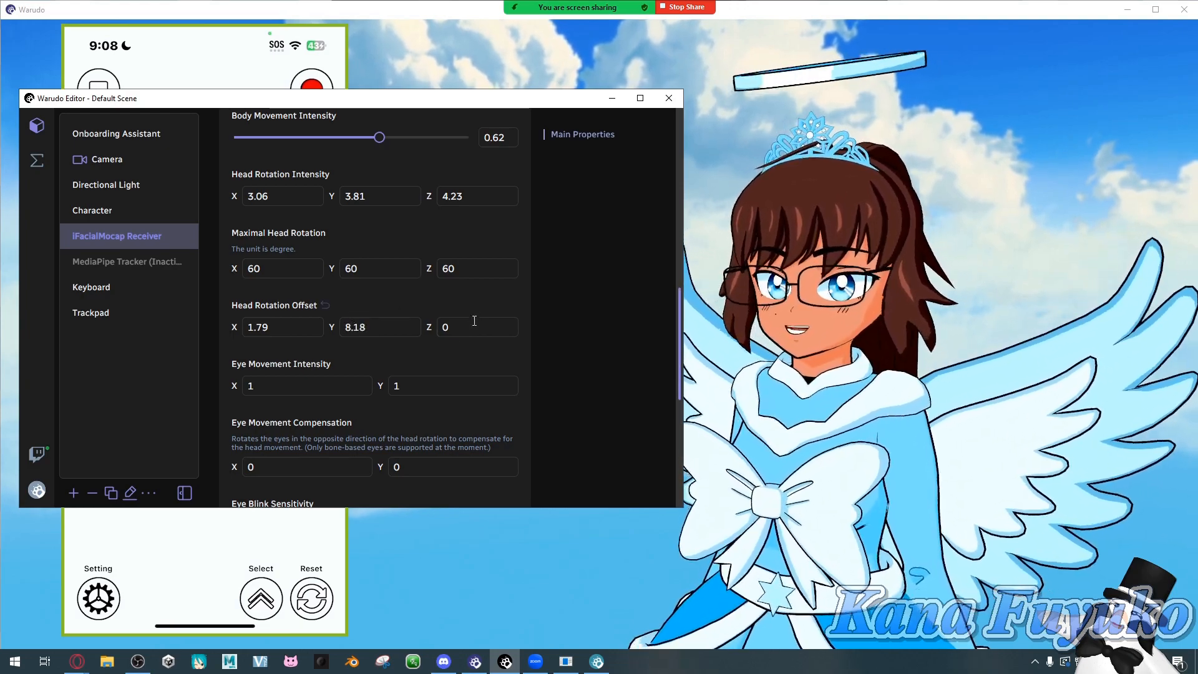
# Bring the avatar scene window forward and pan, zoom in and orbit the camera for a closer framing of the avatar.
pyautogui.click(725, 371)
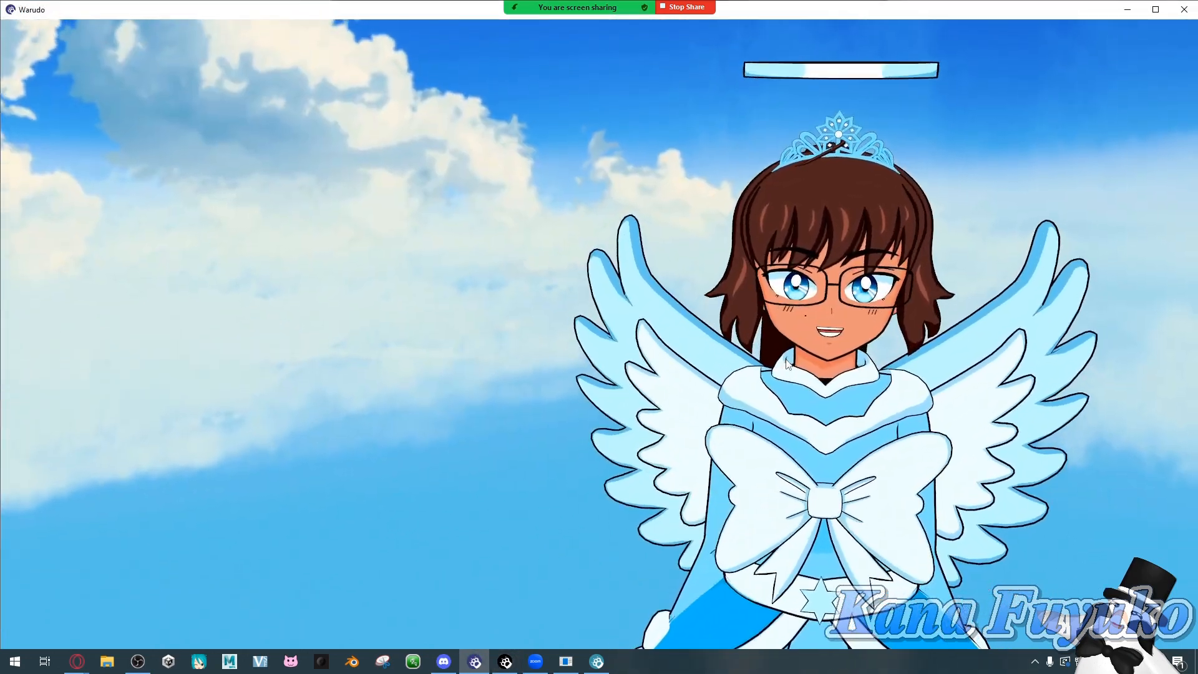
pyautogui.moveTo(855, 343); pyautogui.dragTo(666, 342, button='middle')
pyautogui.scroll(3, 671, 333)
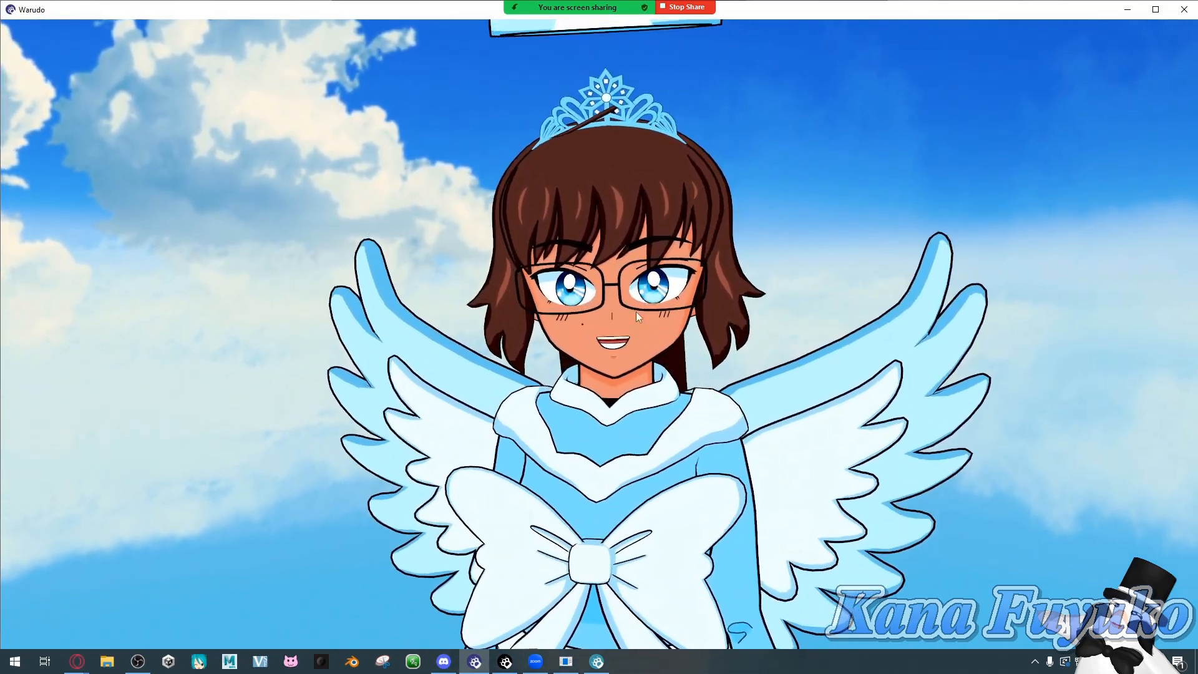
pyautogui.moveTo(680, 342); pyautogui.dragTo(712, 337, button='middle')
pyautogui.moveTo(706, 335); pyautogui.dragTo(583, 451)
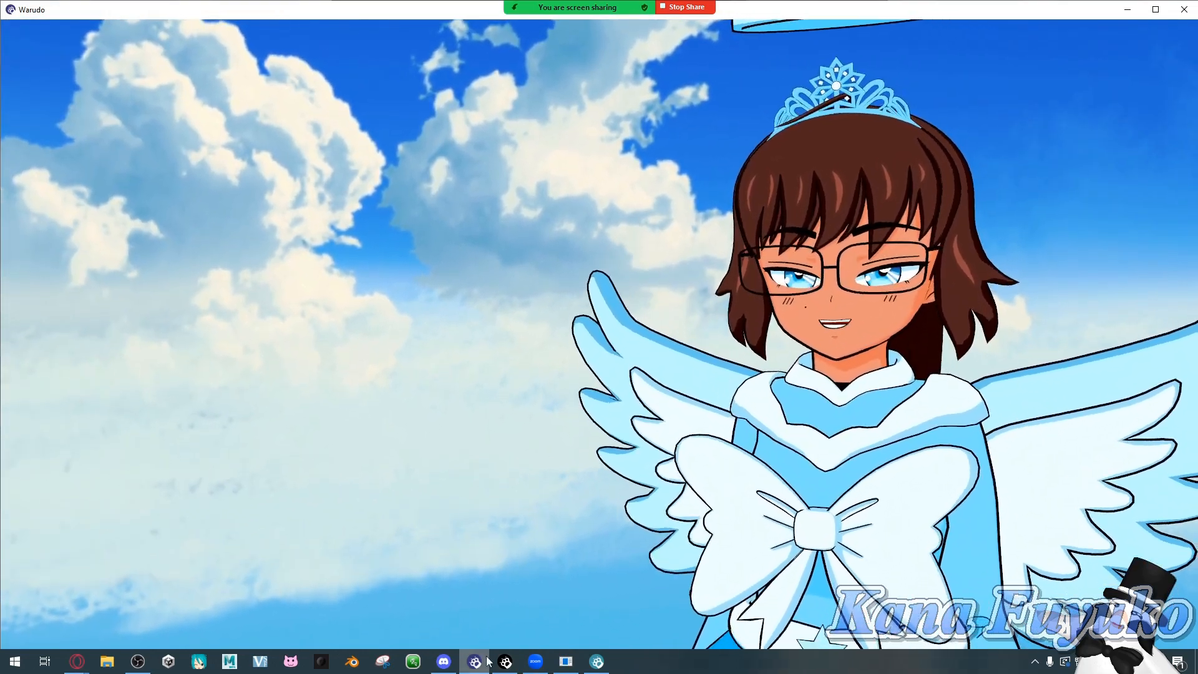
# Bring the editor forward and set the iFacialMocap Receiver's Head Rotation Offset Y to 18.19, with X at 0.
pyautogui.click(504, 660)
pyautogui.click(325, 306)
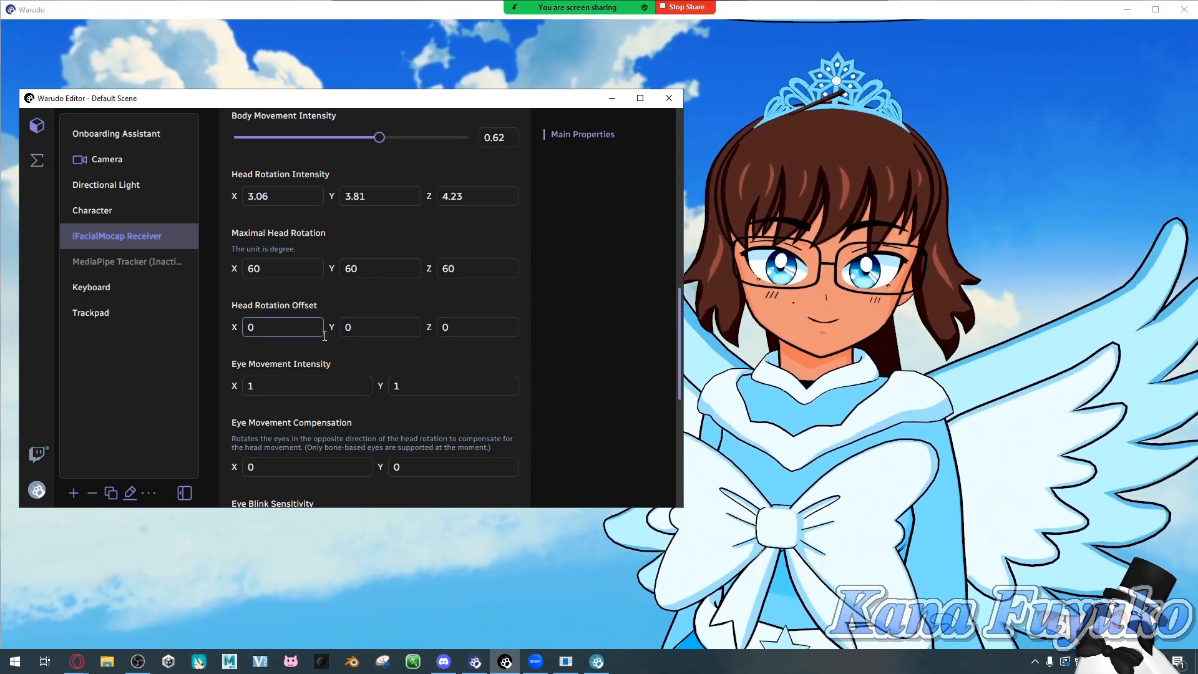
pyautogui.moveTo(331, 327); pyautogui.dragTo(389, 327)
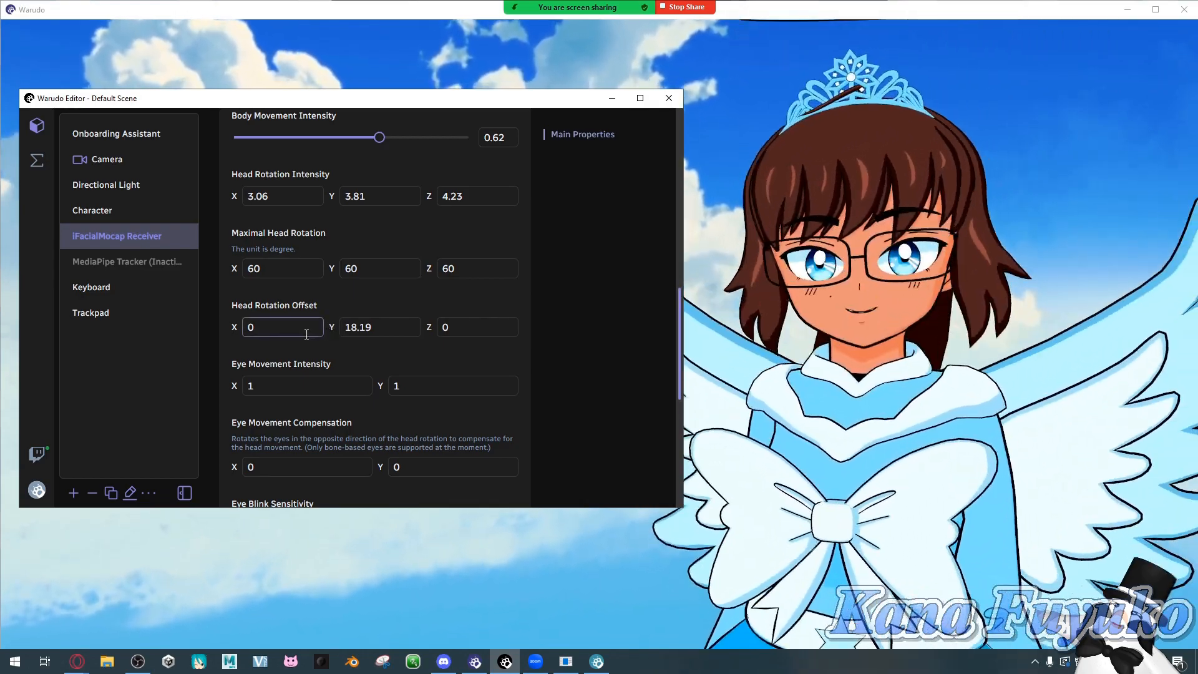
# Set the iFacialMocap Receiver's Eye Movement Intensity to X 1 and Y 1.
pyautogui.scroll(-2, 375, 384)
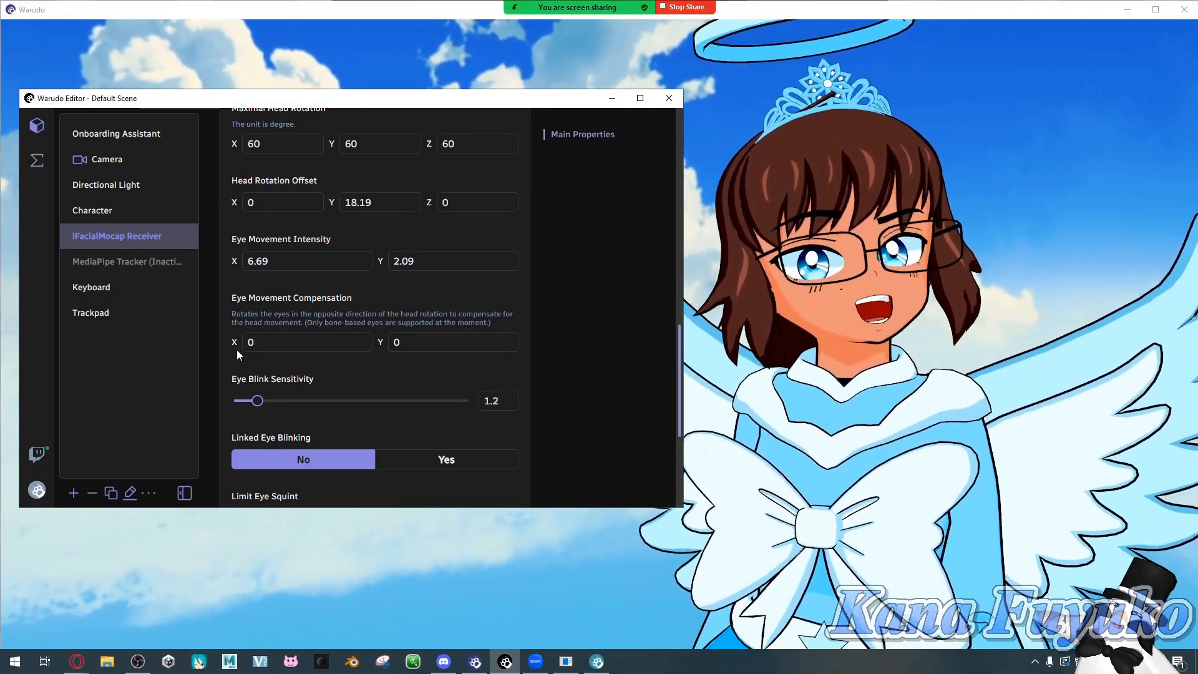
pyautogui.doubleClick(255, 261)
pyautogui.moveTo(254, 259); pyautogui.dragTo(242, 260)
pyautogui.write('1')
pyautogui.moveTo(417, 261); pyautogui.dragTo(347, 276)
pyautogui.write('1')
pyautogui.click(380, 293)
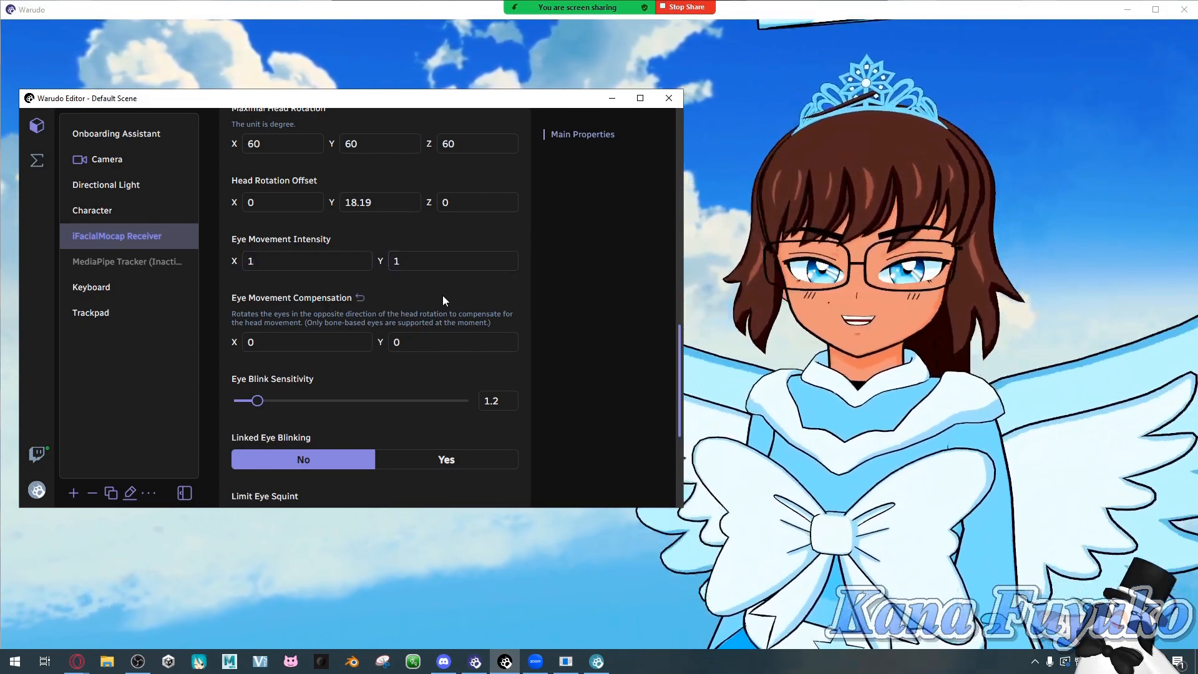
# Try an Eye Movement Compensation X of 0.41 on the receiver and set it back to 0.
pyautogui.click(449, 530)
pyautogui.moveTo(449, 531); pyautogui.dragTo(575, 507)
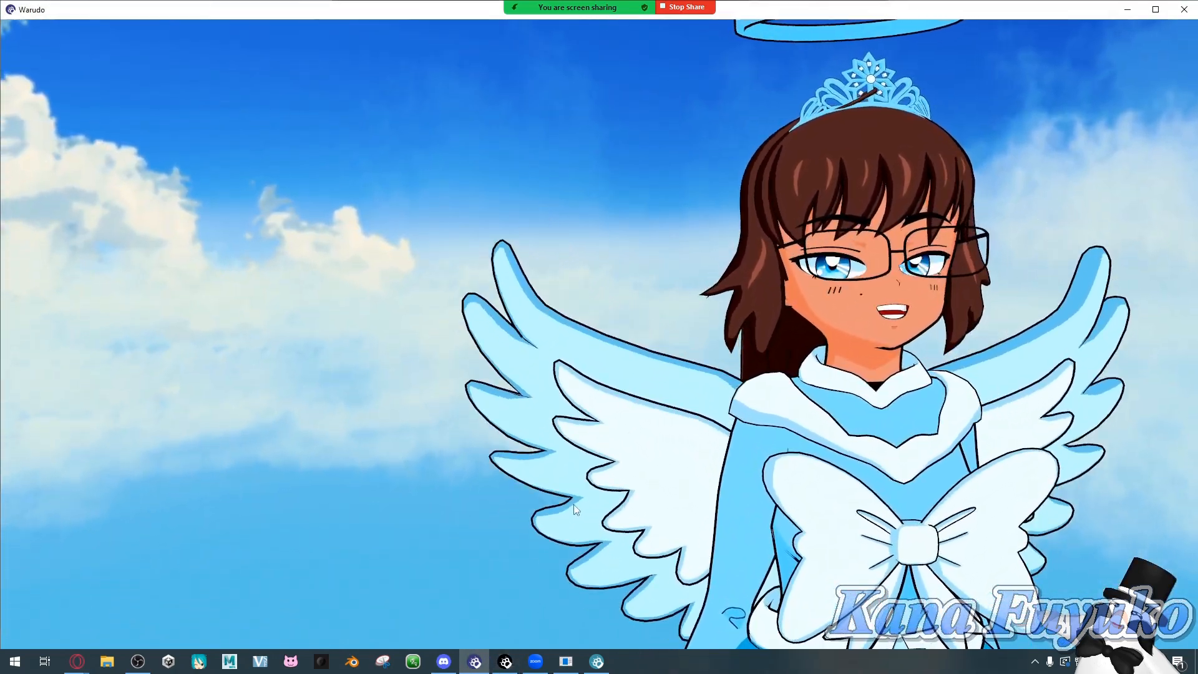
pyautogui.click(505, 661)
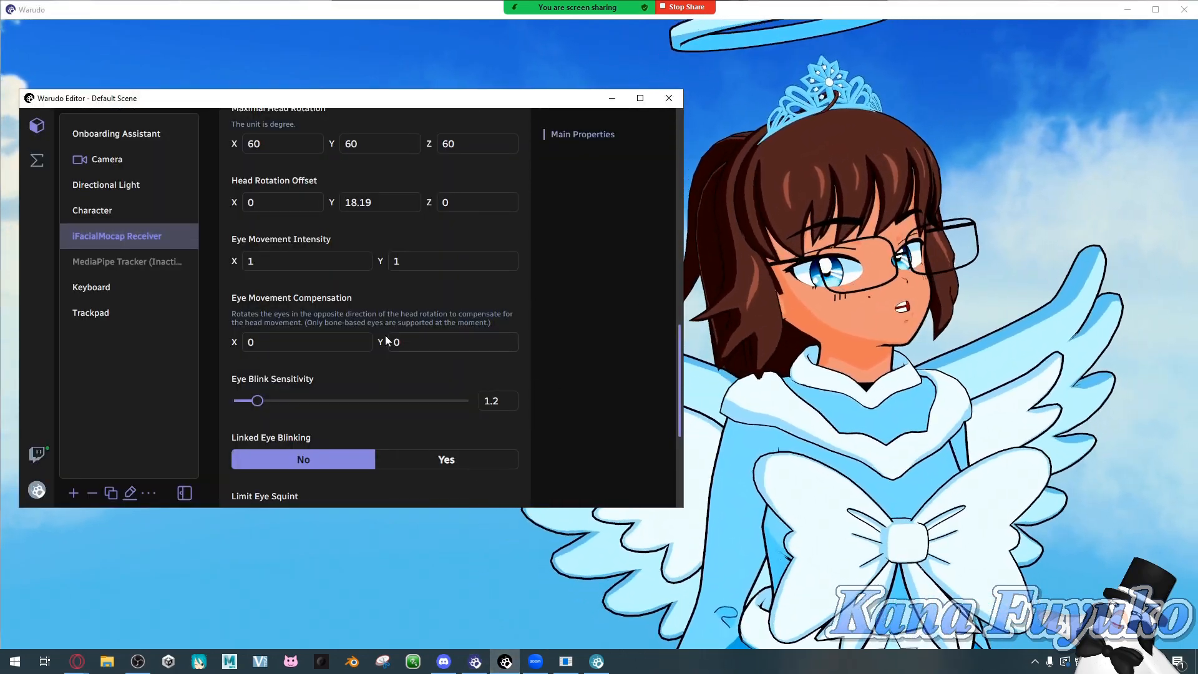
pyautogui.moveTo(235, 342)
pyautogui.mouseDown()
pyautogui.moveTo(275, 342)
pyautogui.moveTo(233, 345)
pyautogui.mouseUp()
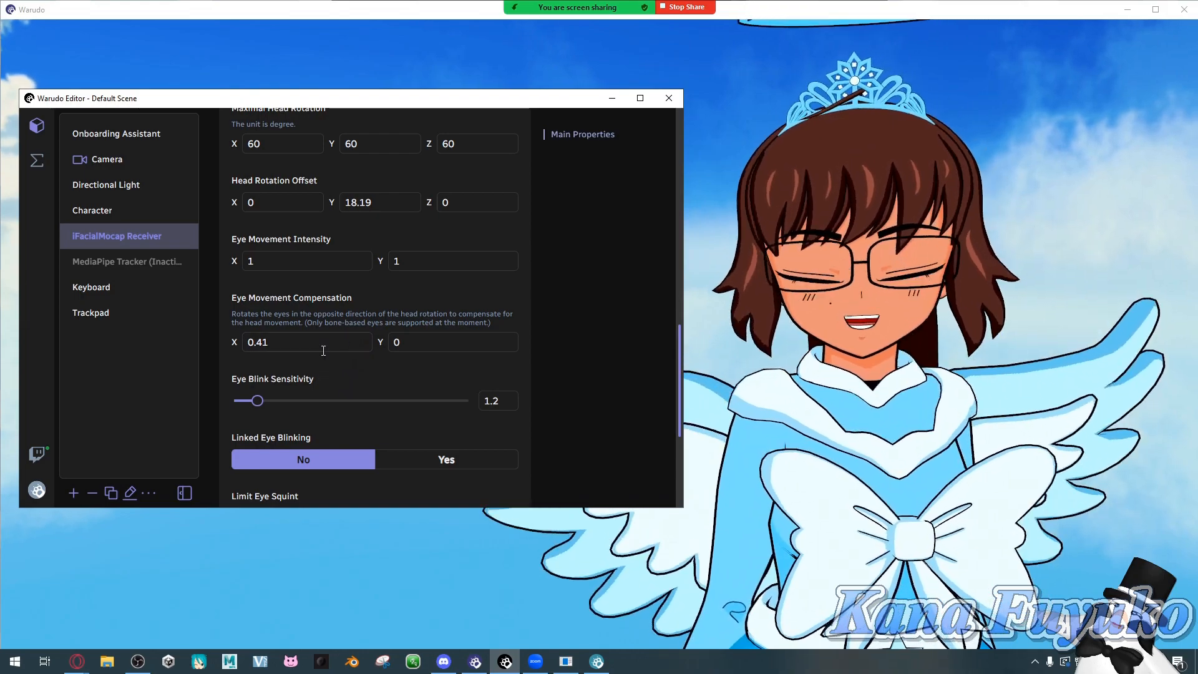
pyautogui.click(270, 348)
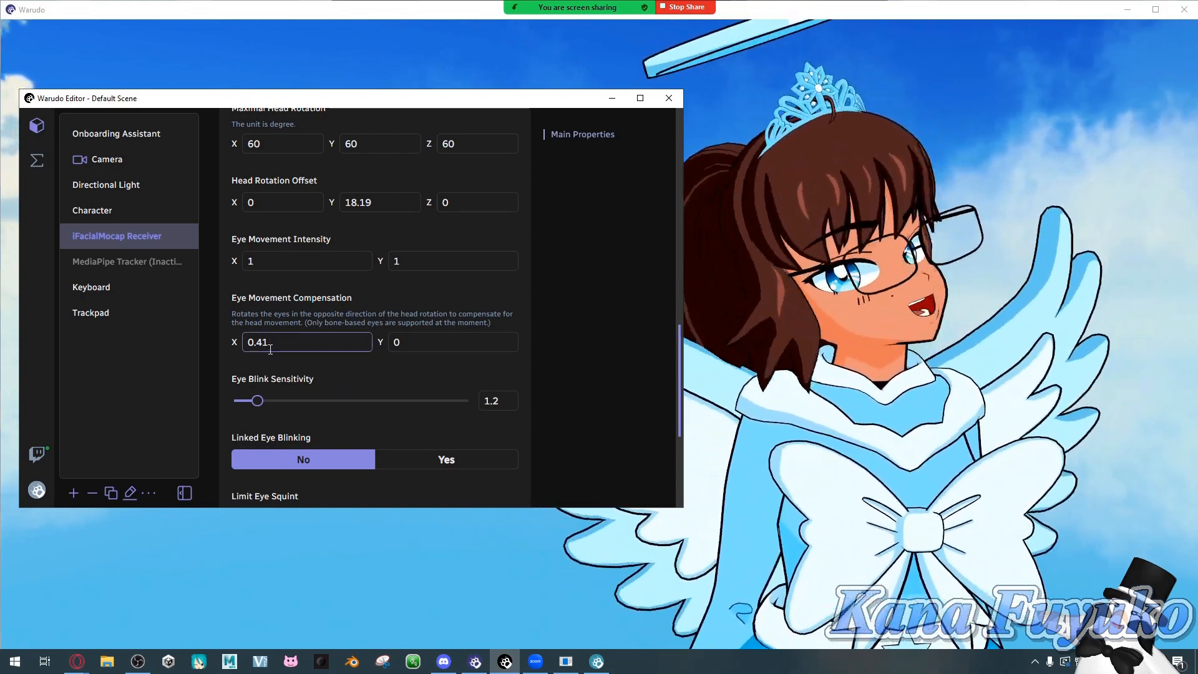
pyautogui.click(804, 285)
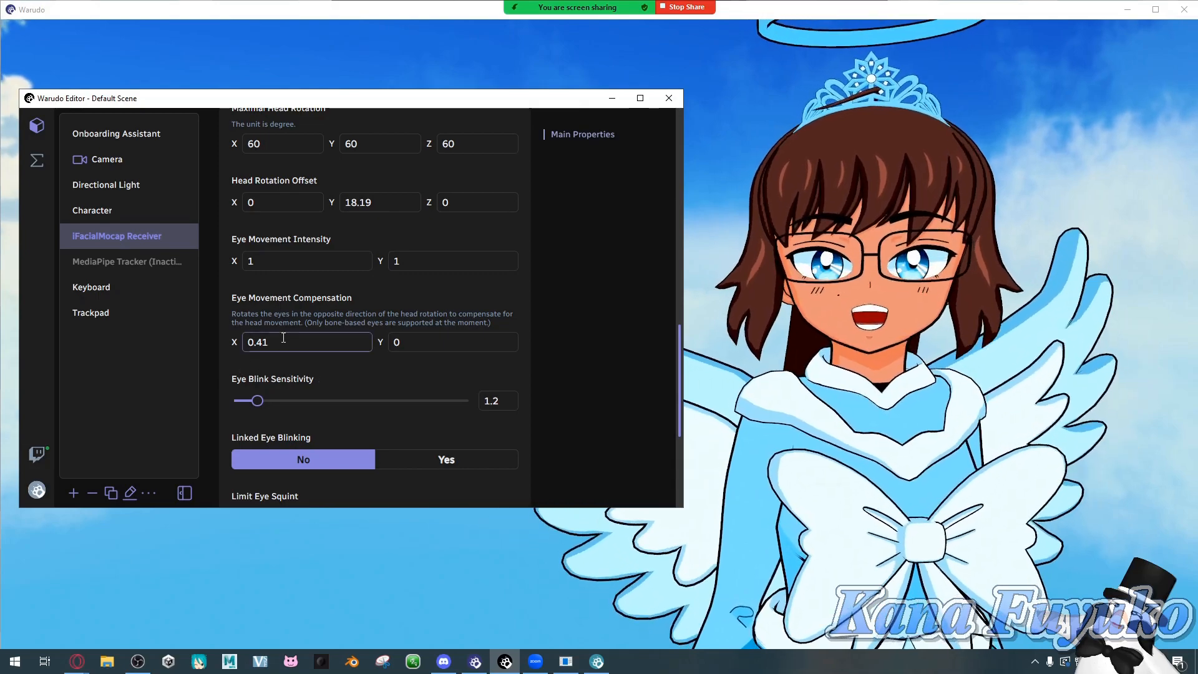
pyautogui.click(283, 340)
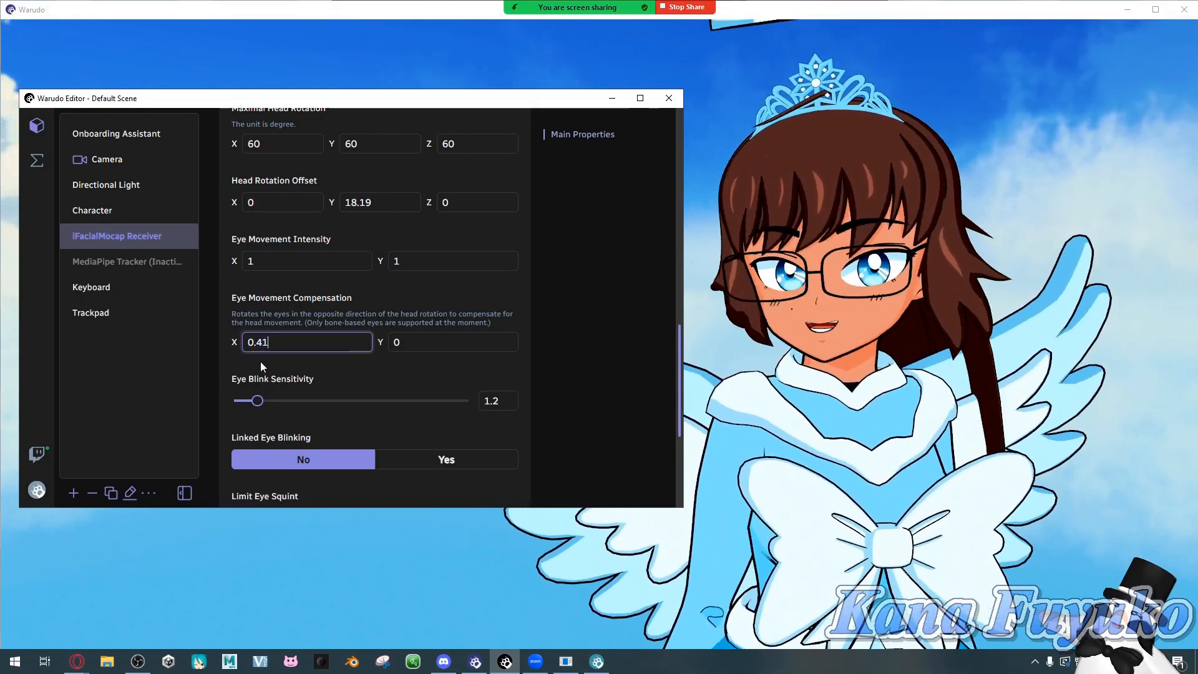
pyautogui.moveTo(317, 314); pyautogui.dragTo(401, 324)
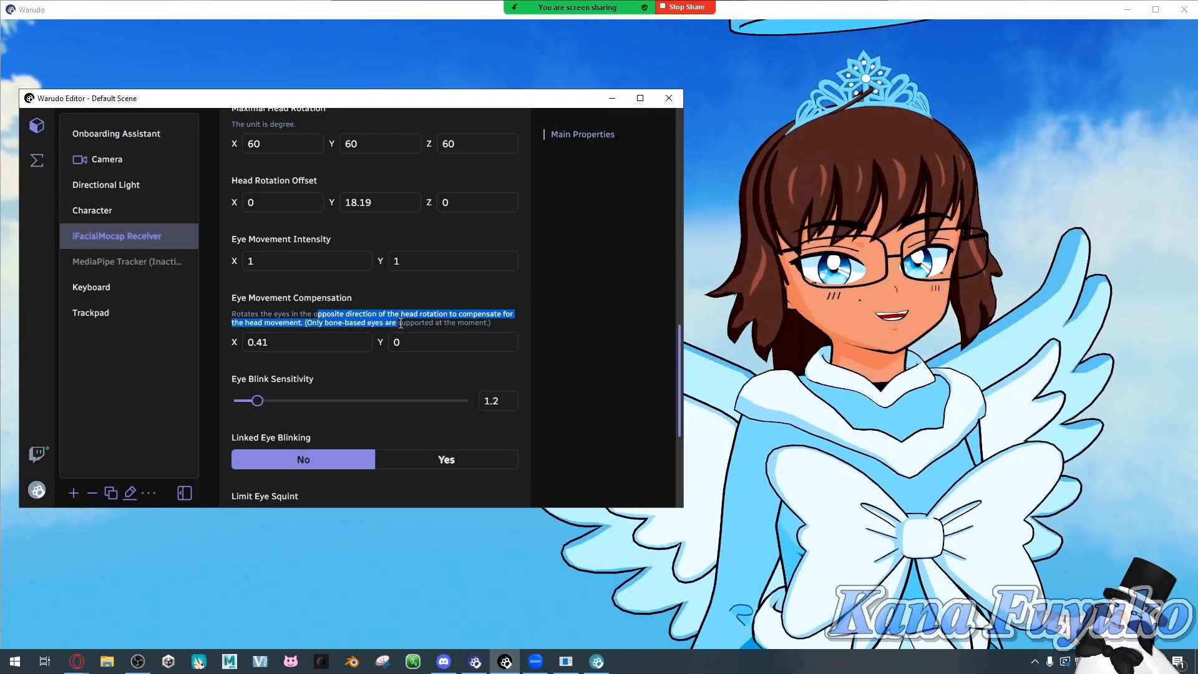
pyautogui.moveTo(492, 324); pyautogui.dragTo(304, 324)
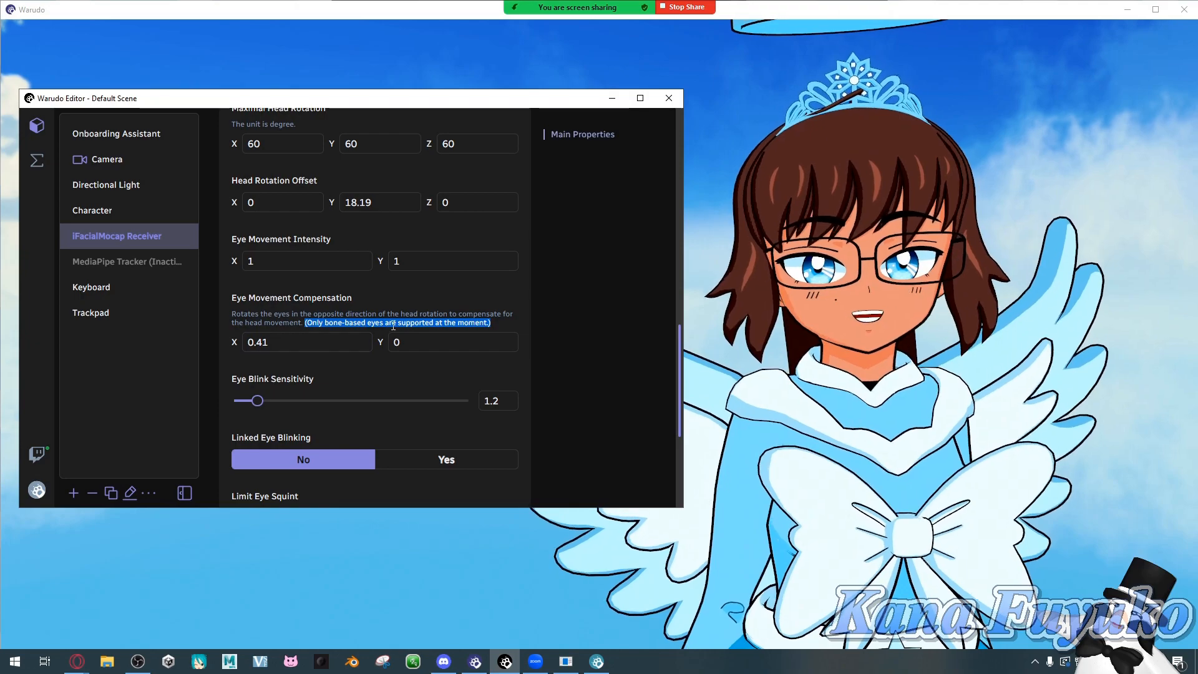
pyautogui.click(365, 341)
pyautogui.write('0')
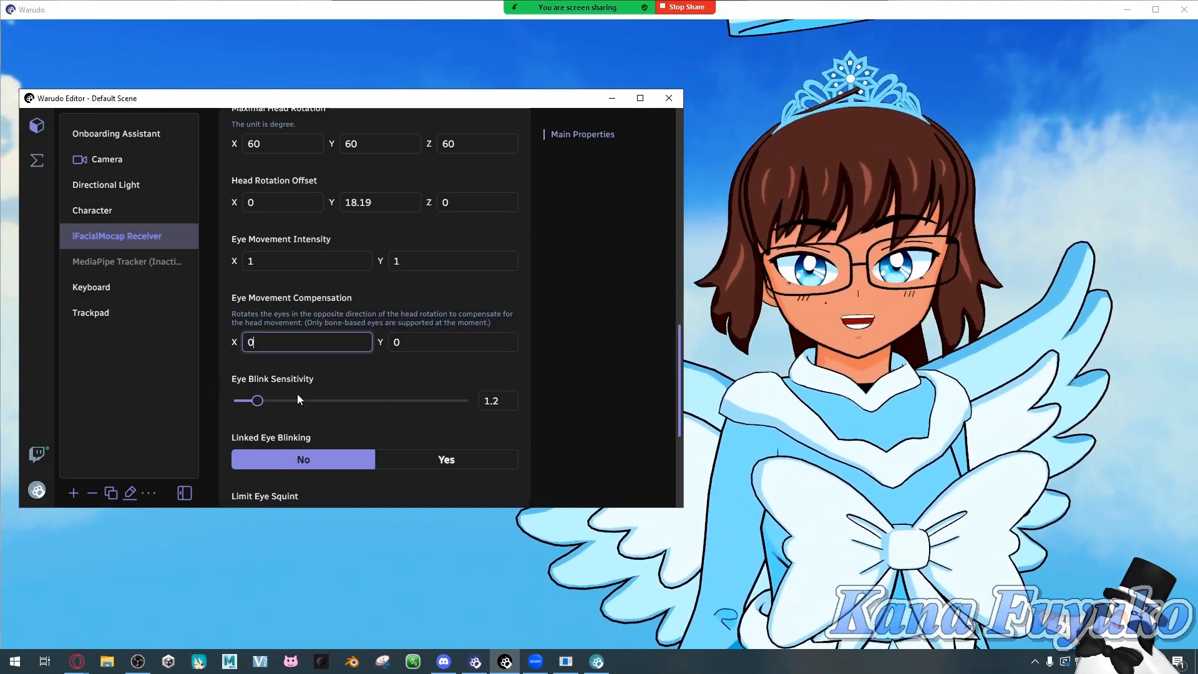
# Raise the receiver's Eye Blink Sensitivity to 2.41.
pyautogui.scroll(-1, 254, 353)
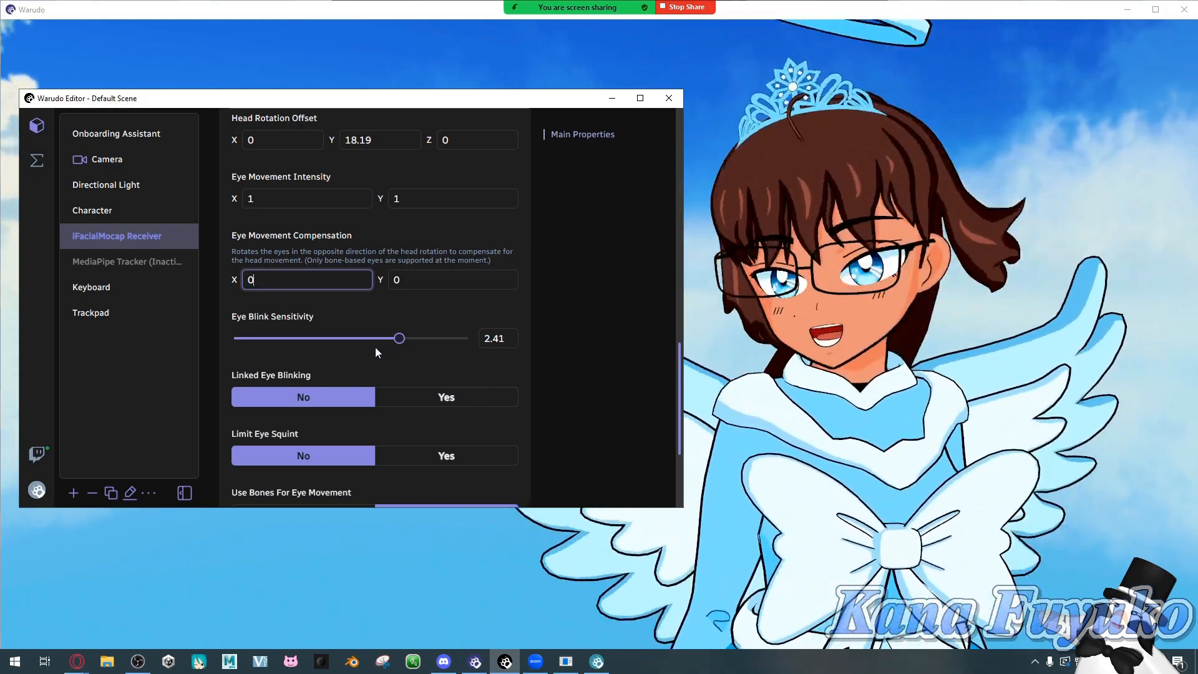
pyautogui.scroll(-1, 349, 354)
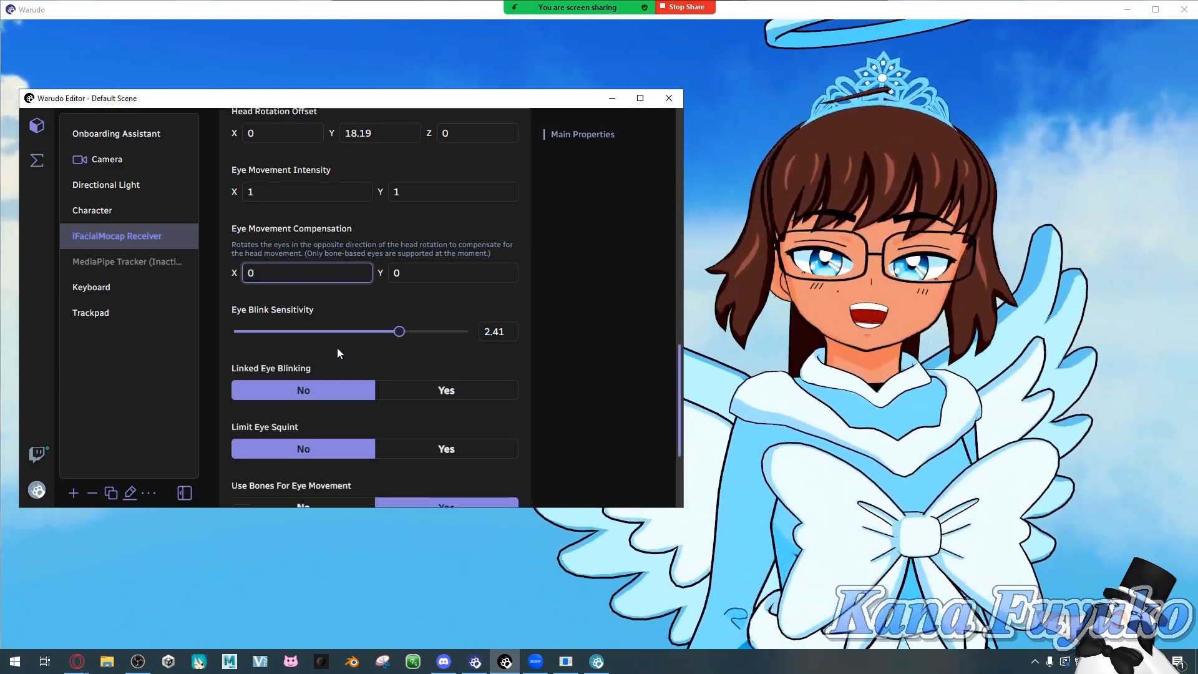
# Try Linked Eye Blinking and Limit Eye Squint one at a time, returning each option to No.
pyautogui.scroll(-1, 303, 273)
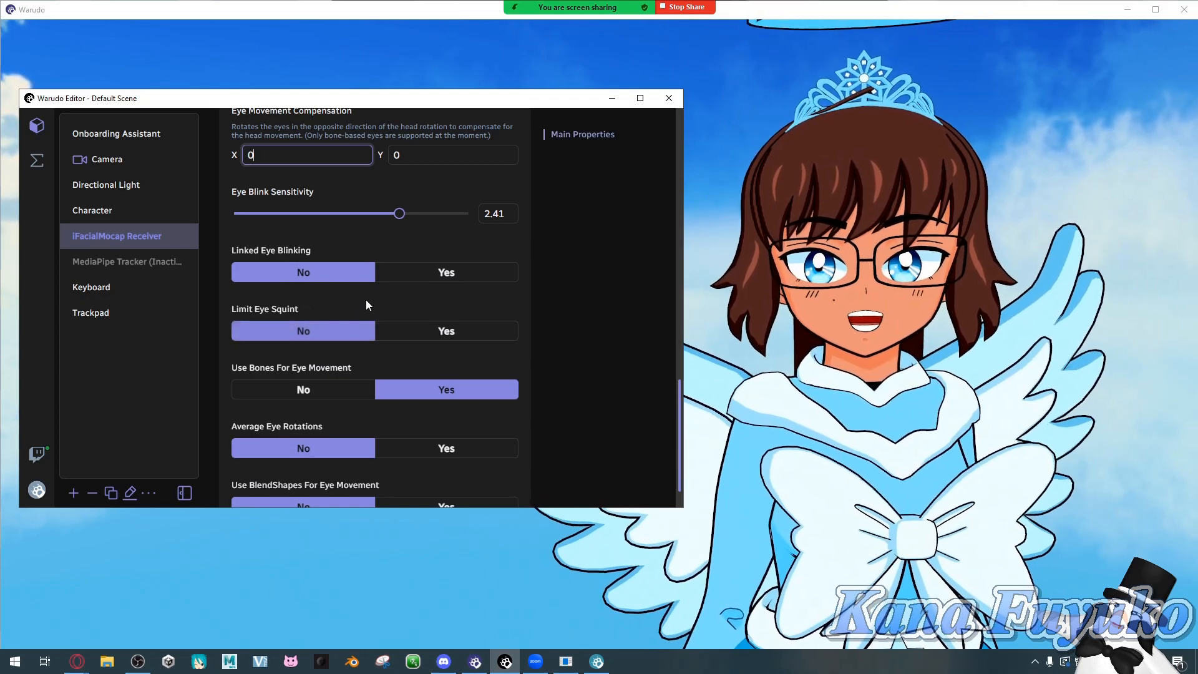
pyautogui.click(401, 275)
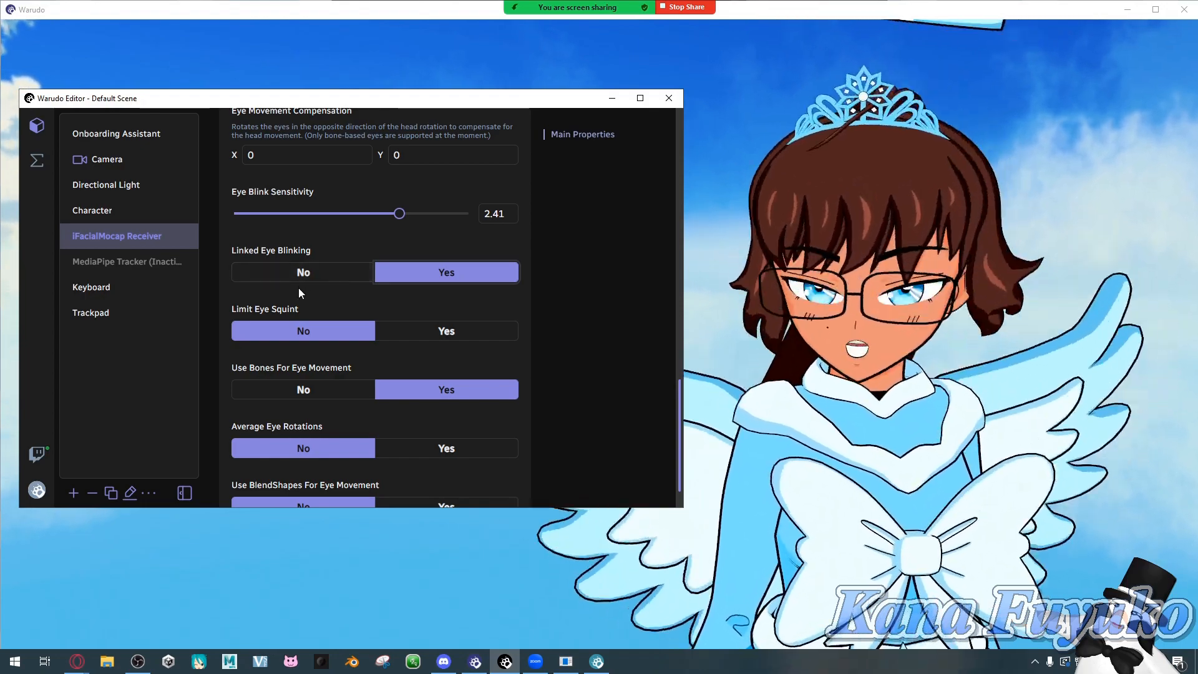
pyautogui.click(324, 273)
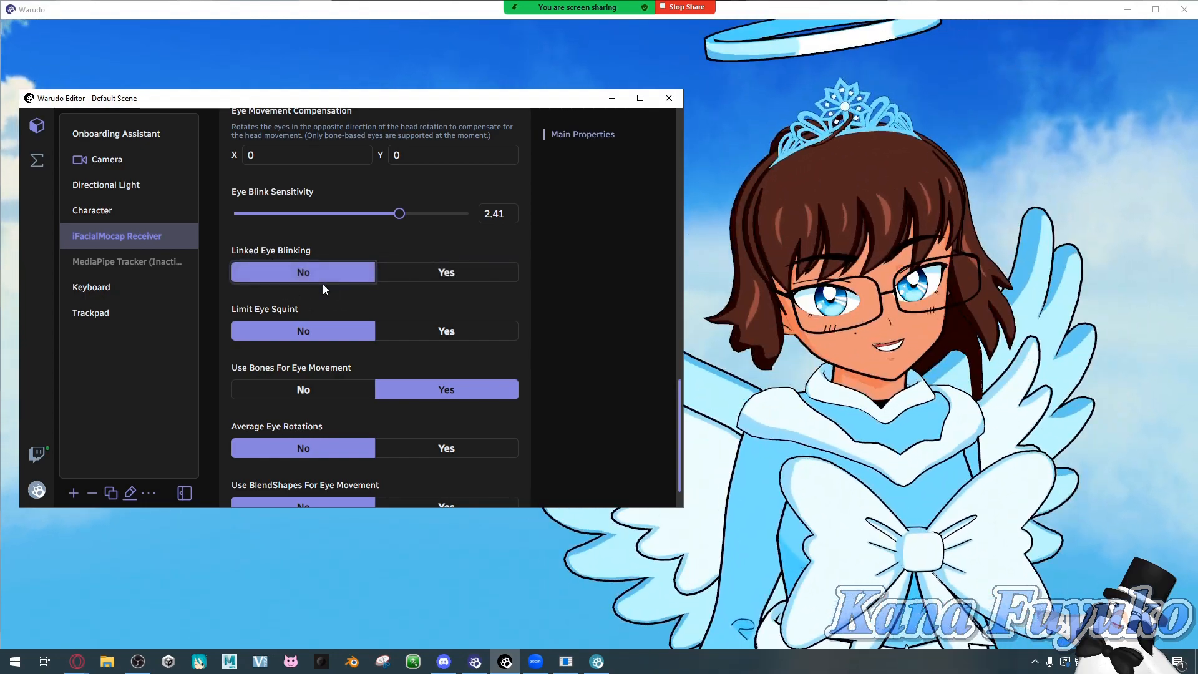
pyautogui.click(402, 334)
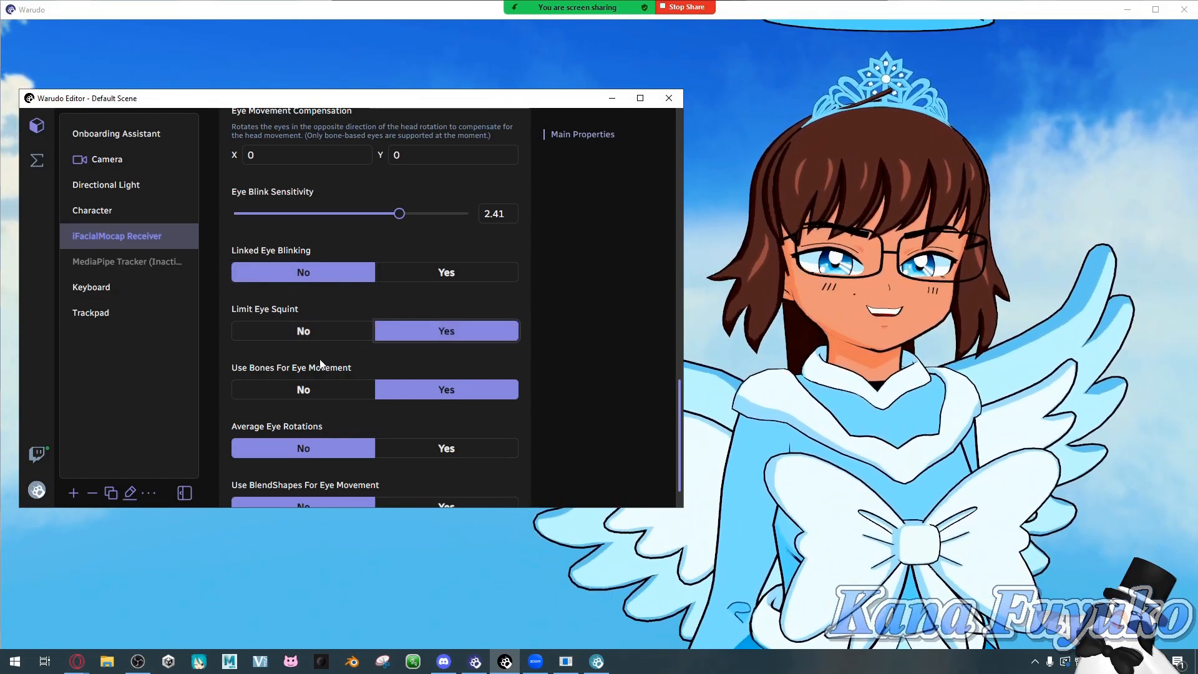
pyautogui.click(317, 335)
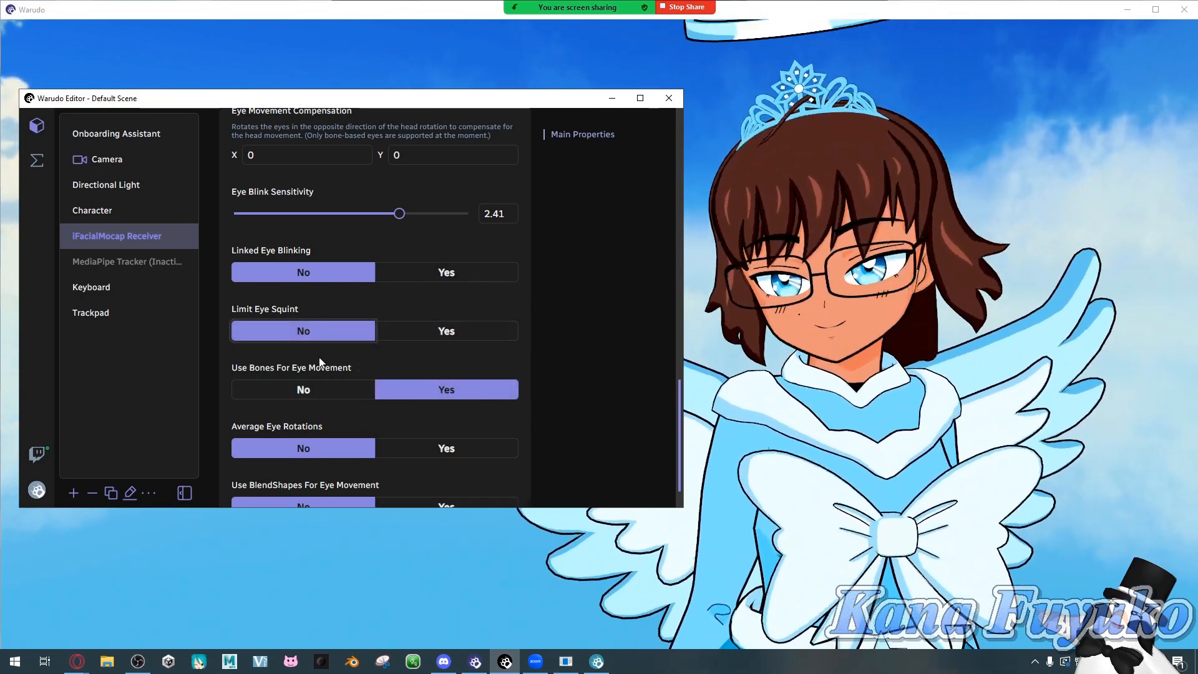
# Try No for Use Bones For Eye Movement and Yes for Average Eye Rotations, restoring both settings.
pyautogui.scroll(-1, 308, 370)
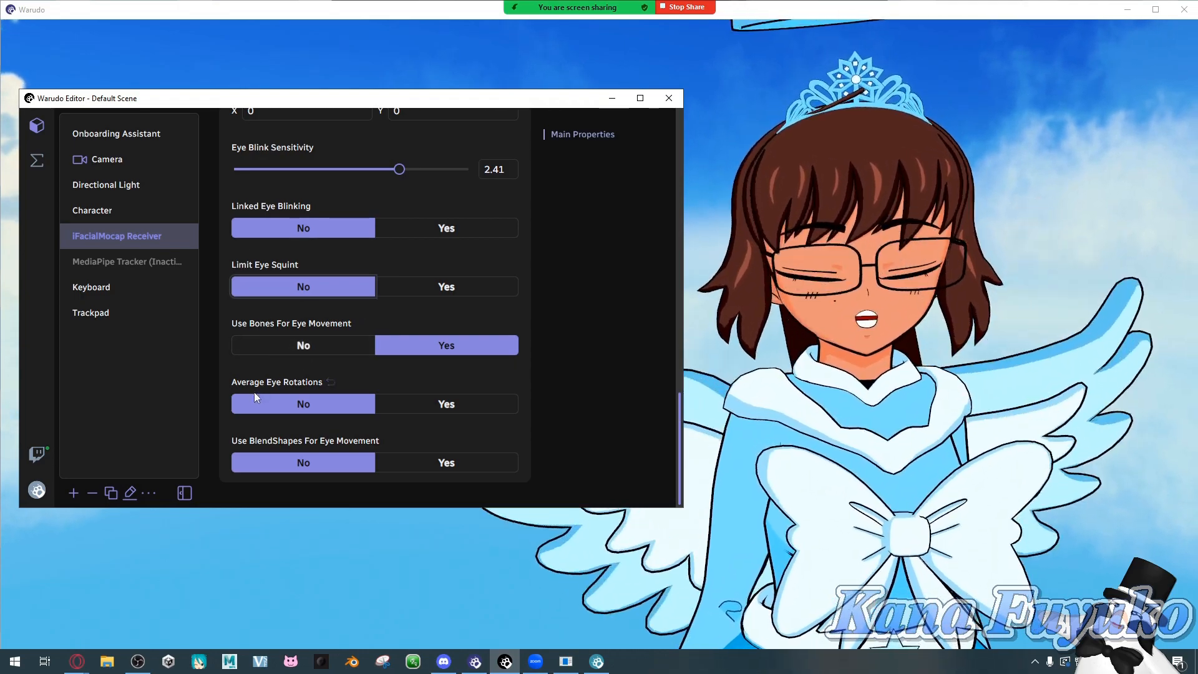
pyautogui.click(243, 411)
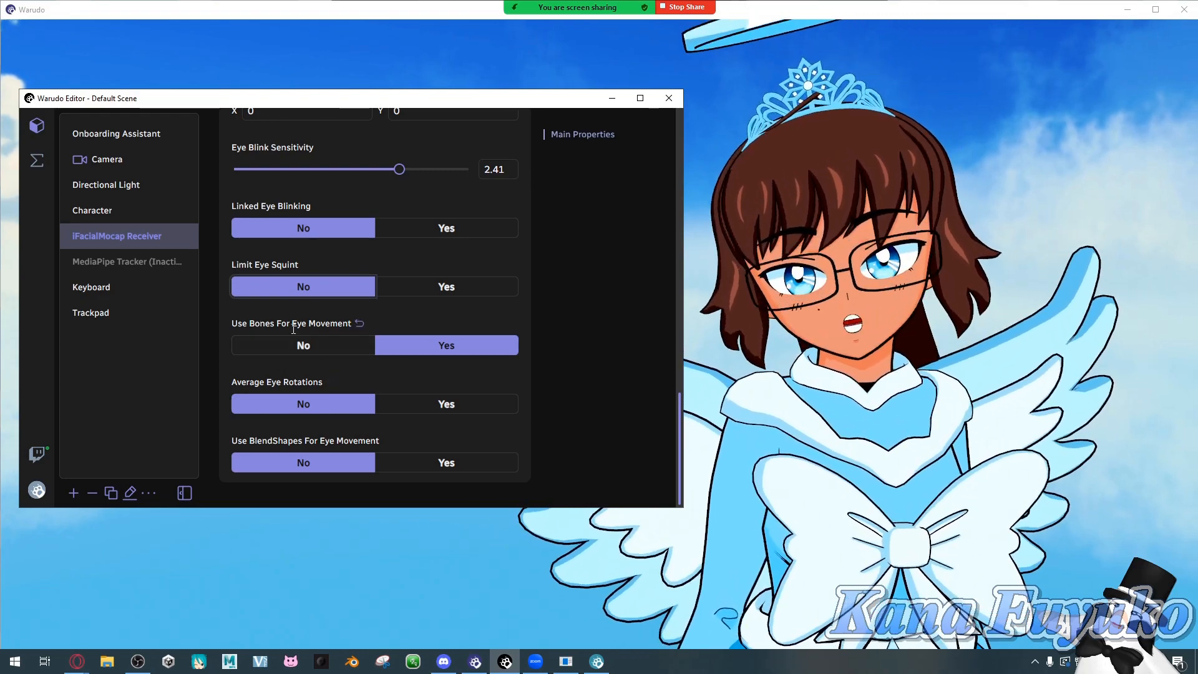
pyautogui.click(316, 348)
pyautogui.scroll(1, 320, 351)
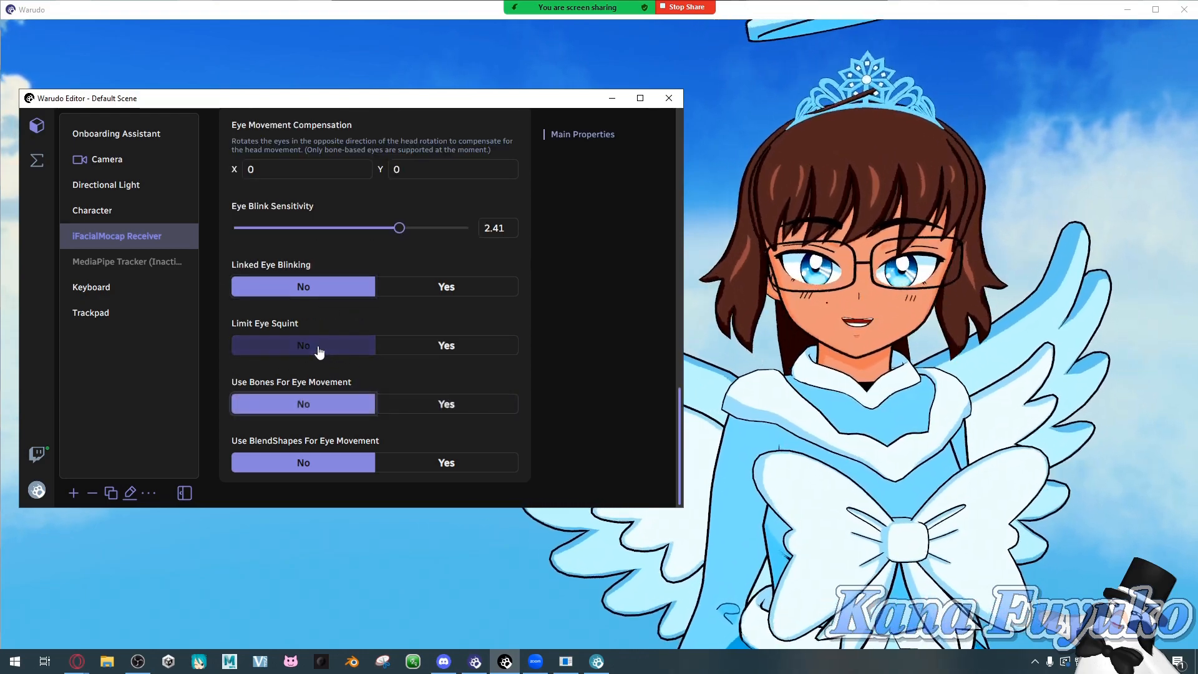
pyautogui.click(313, 357)
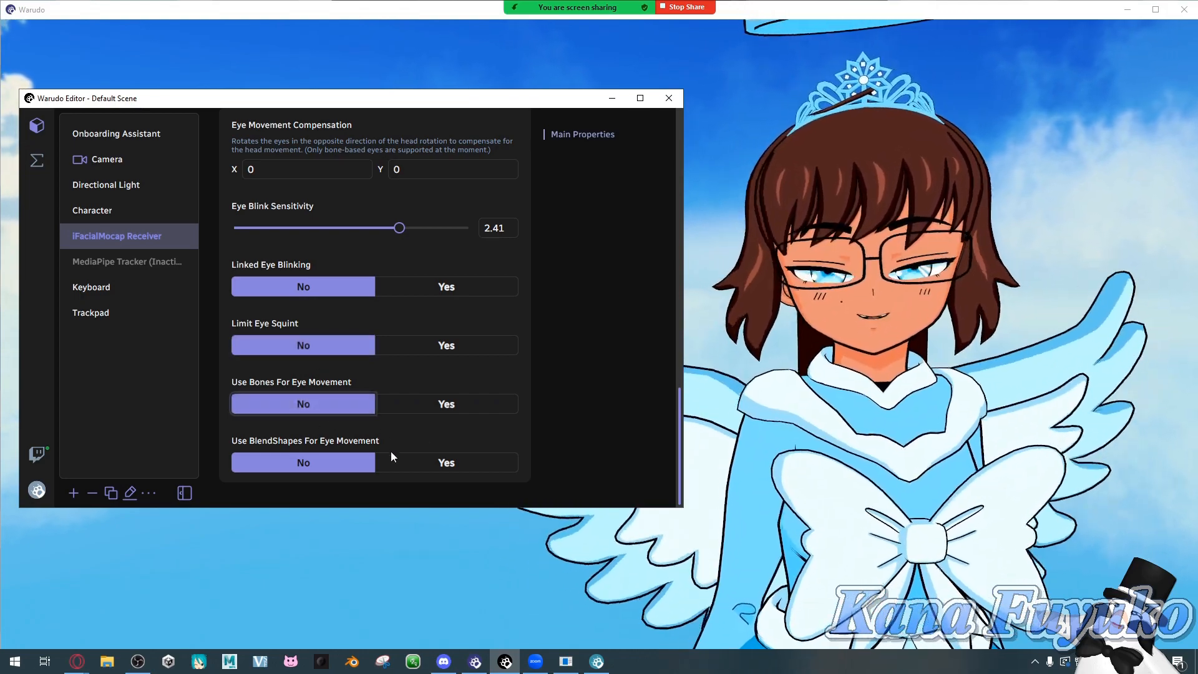
pyautogui.click(419, 404)
pyautogui.scroll(1, 341, 414)
pyautogui.scroll(-2, 342, 415)
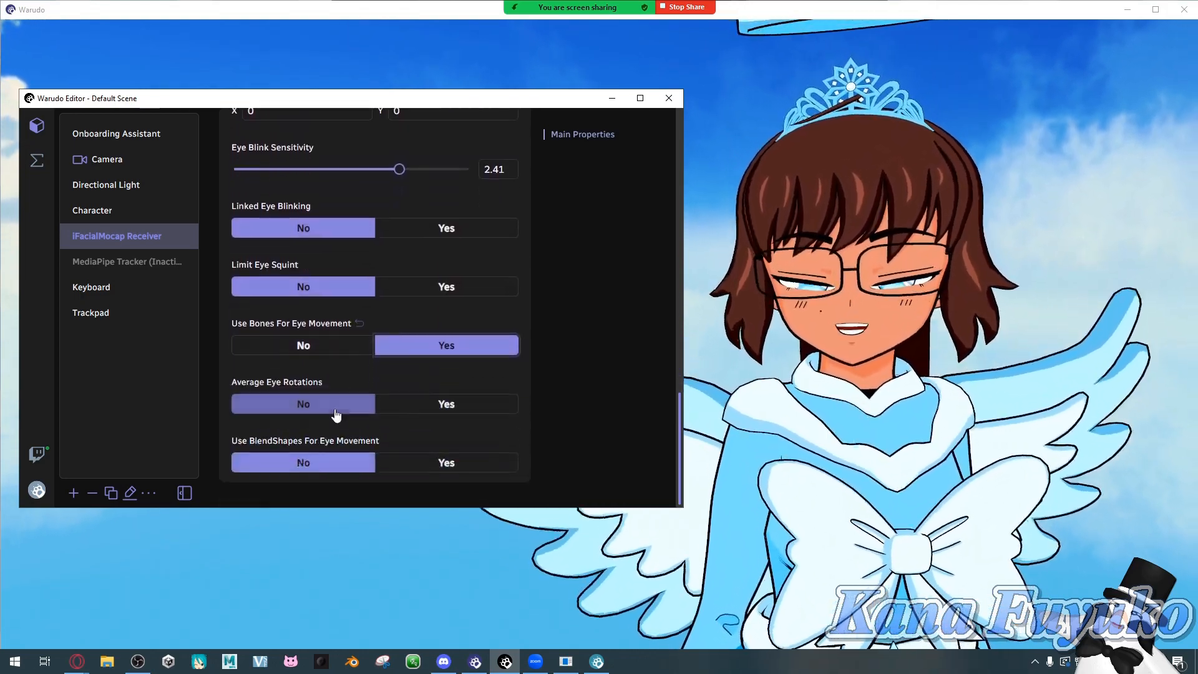
pyautogui.click(423, 408)
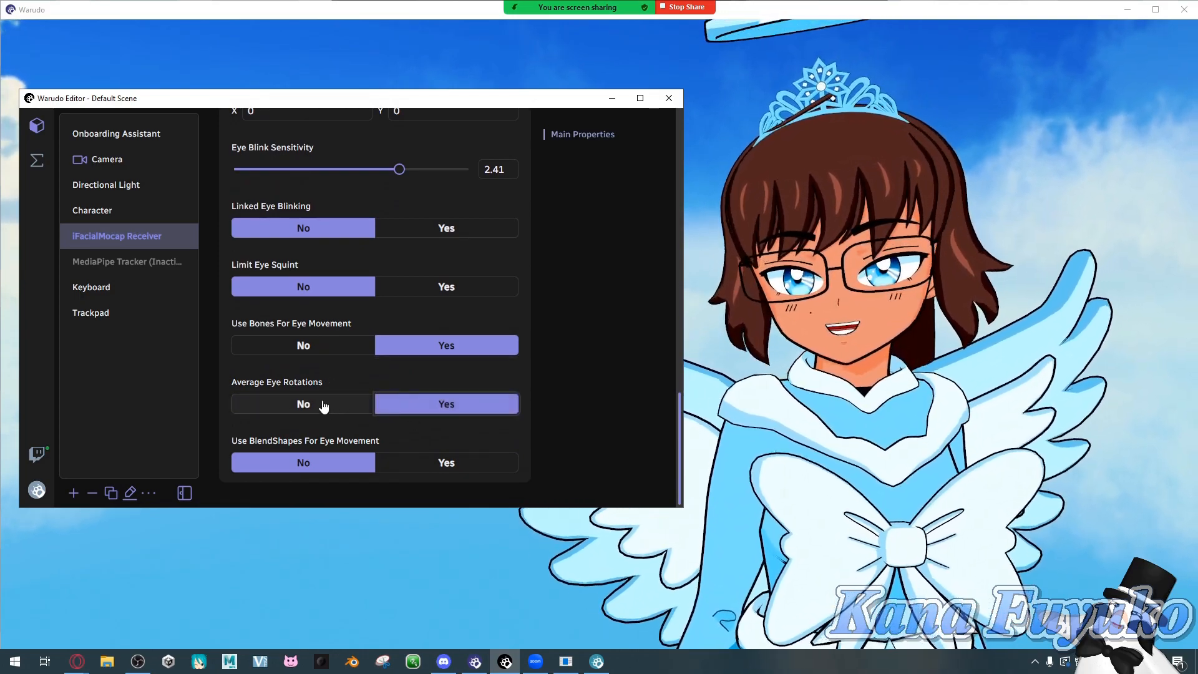
pyautogui.click(322, 406)
# Switch eye tracking from bones to blendshapes: Use Bones For Eye Movement No, Use BlendShapes For Eye Movement Yes.
pyautogui.click(321, 344)
pyautogui.scroll(1, 321, 345)
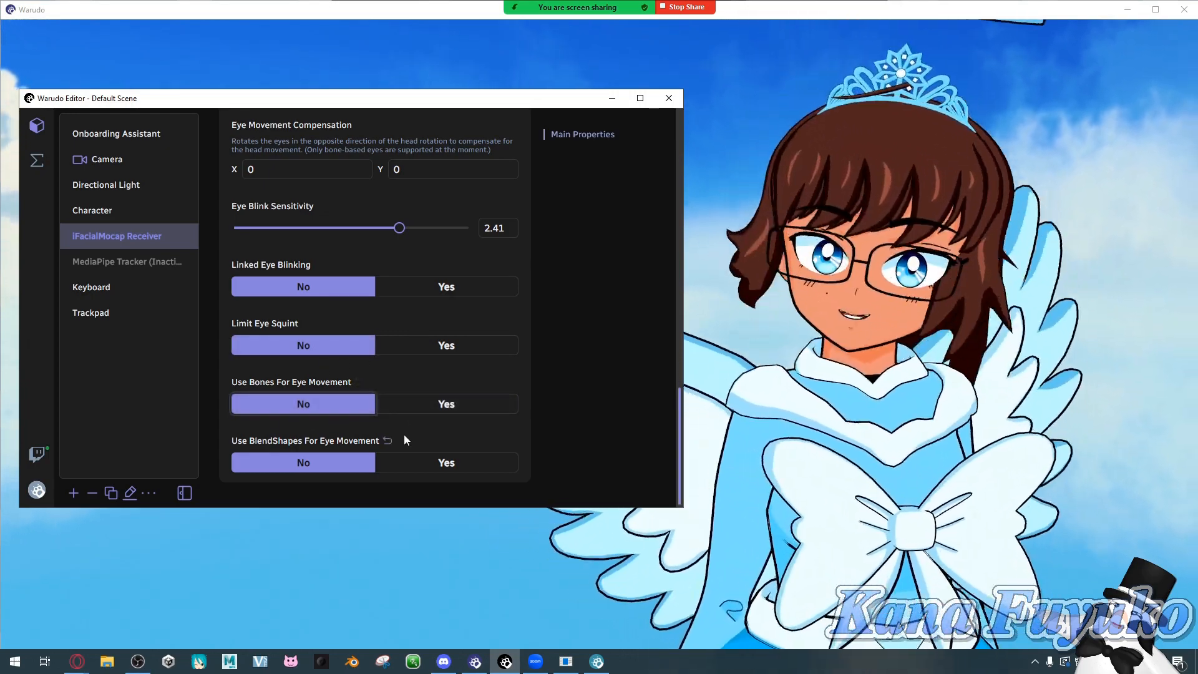
pyautogui.click(395, 462)
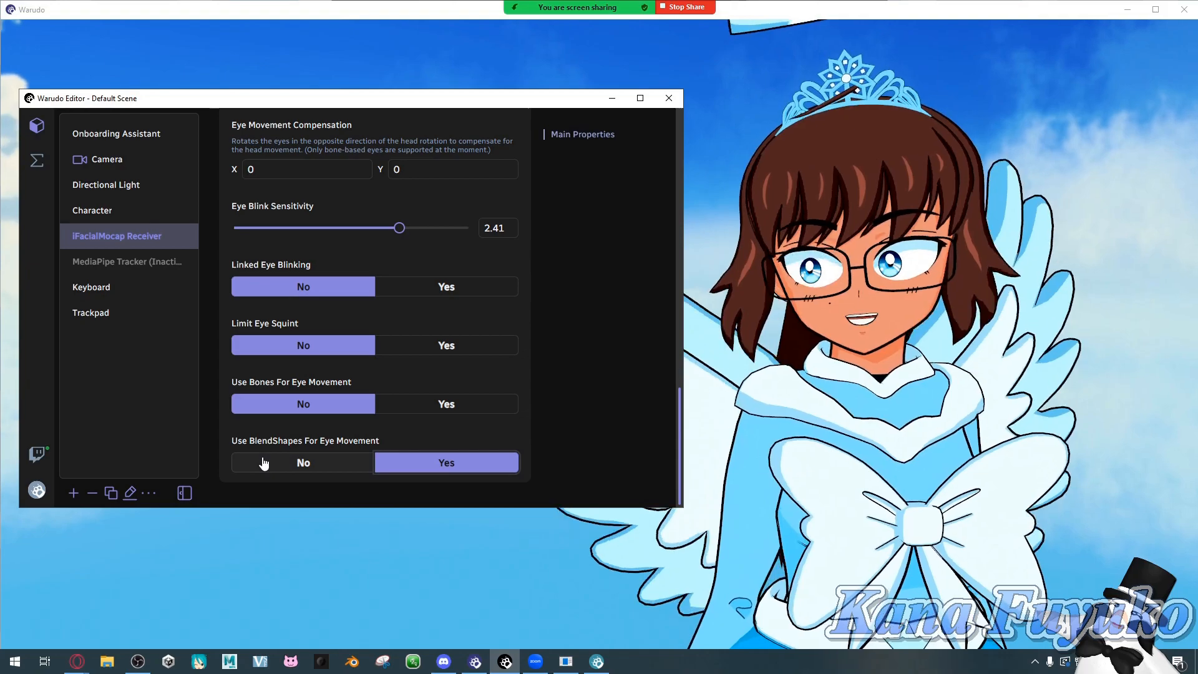
# In the Face Tracking - iFacialMocap blueprint, set the Smooth BlendShape List node's Smooth Time to 0.
pyautogui.scroll(1, 332, 395)
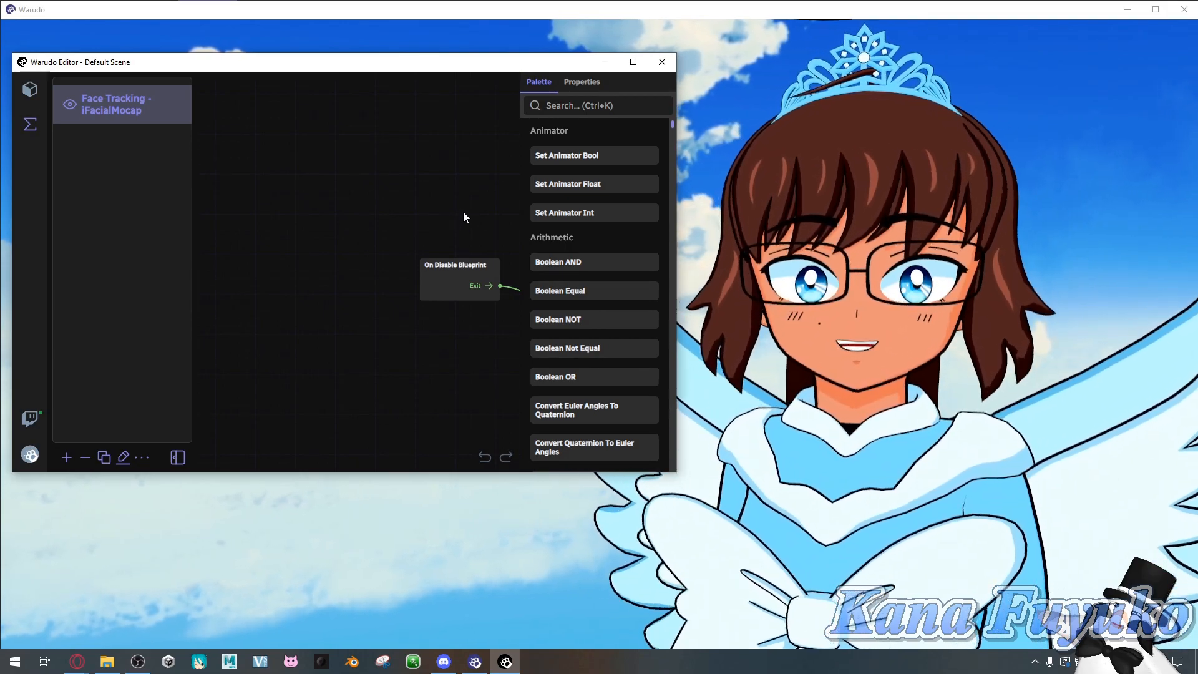
pyautogui.scroll(-5, 463, 212)
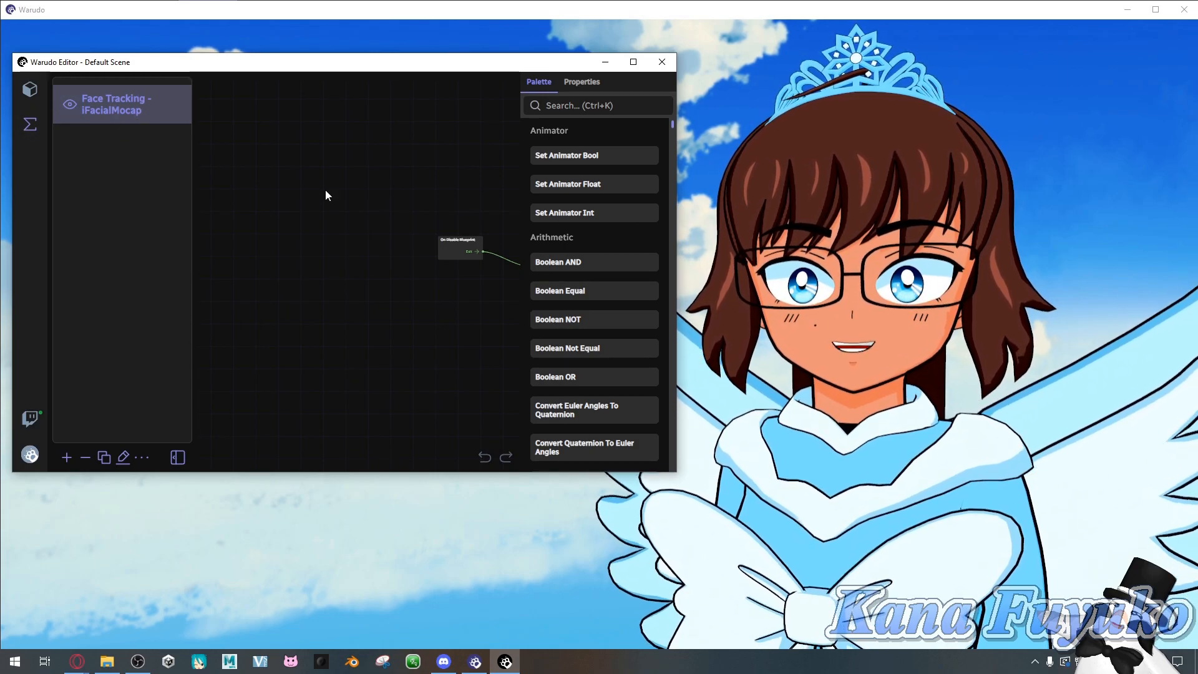
pyautogui.moveTo(486, 349); pyautogui.dragTo(281, 214)
pyautogui.moveTo(382, 265); pyautogui.dragTo(268, 243)
pyautogui.moveTo(410, 355); pyautogui.dragTo(262, 318)
pyautogui.scroll(4, 448, 305)
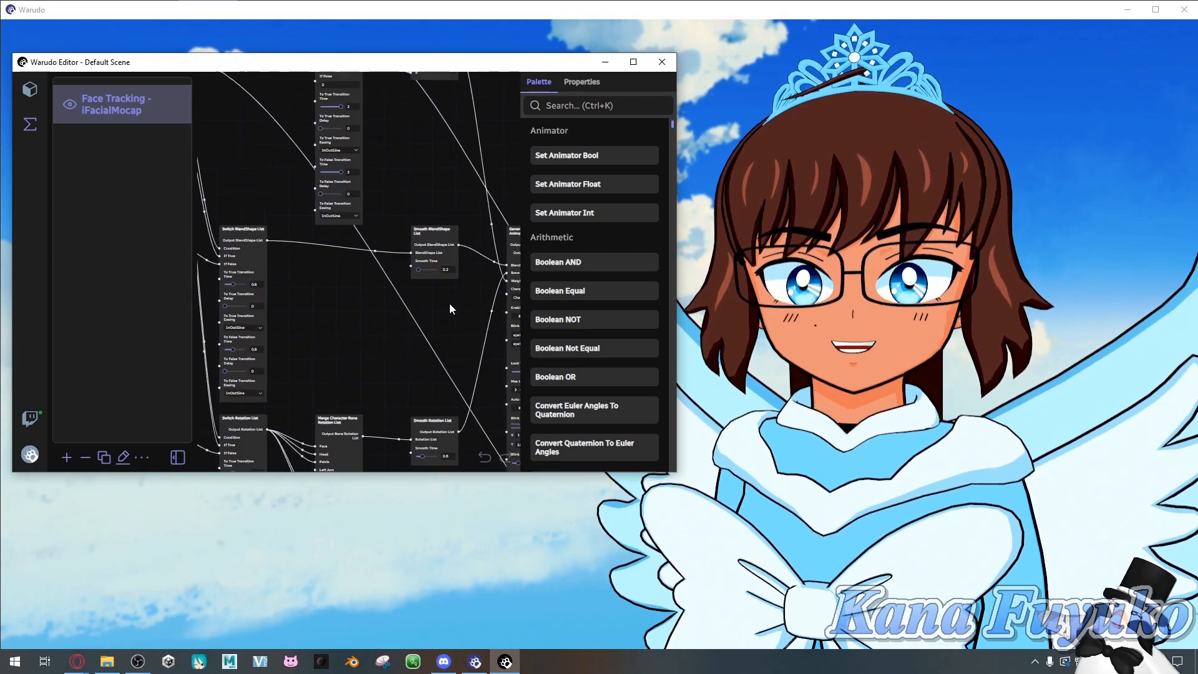
pyautogui.moveTo(425, 349); pyautogui.dragTo(327, 339)
pyautogui.scroll(3, 367, 309)
pyautogui.moveTo(335, 254); pyautogui.dragTo(353, 338)
pyautogui.scroll(2, 347, 326)
pyautogui.scroll(3, 345, 326)
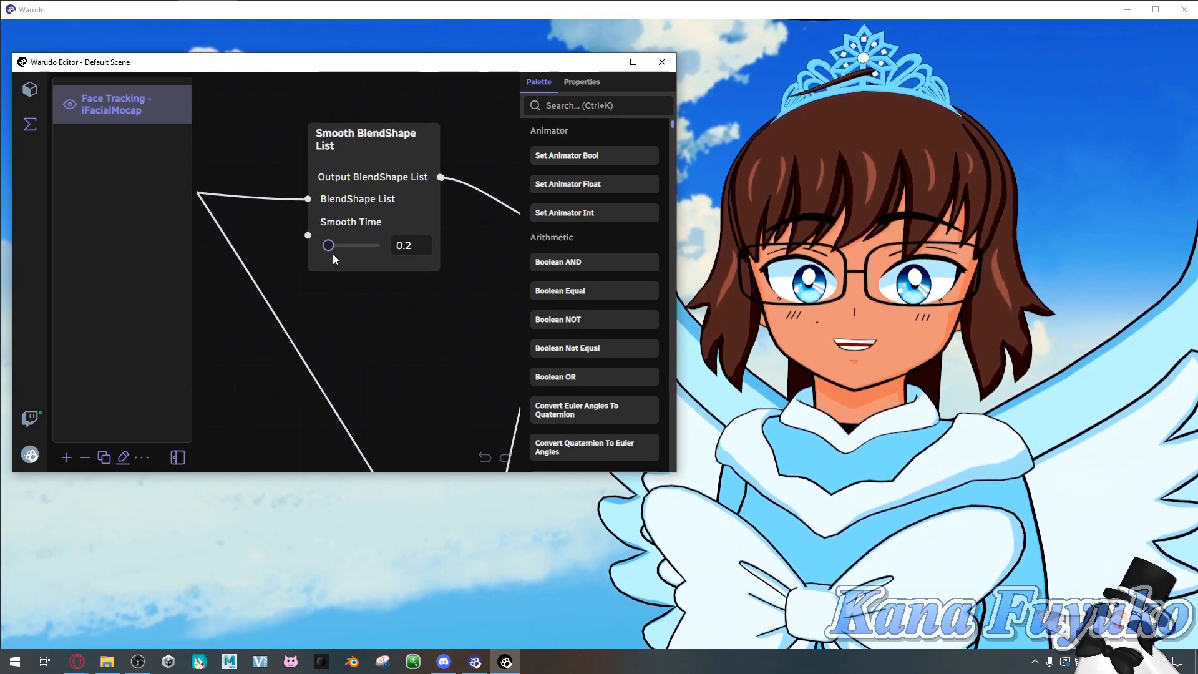
pyautogui.click(331, 245)
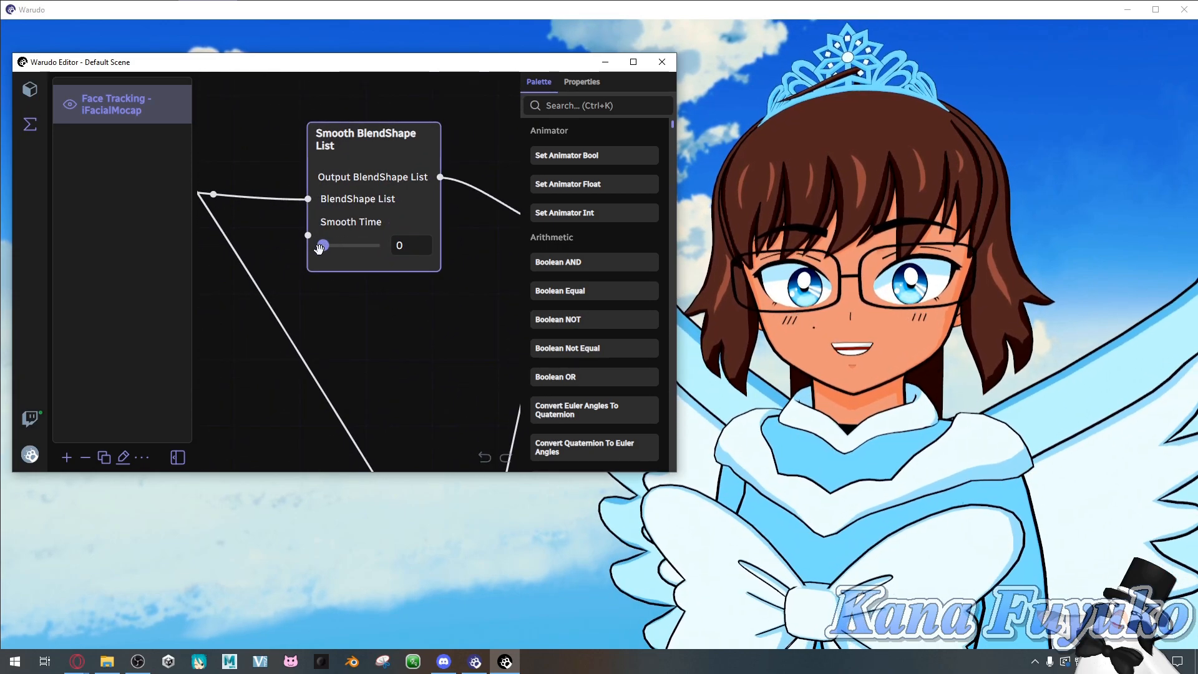
# Lower the Smooth Rotation List node's Smooth Time to 0.25.
pyautogui.moveTo(338, 309); pyautogui.dragTo(322, 123)
pyautogui.moveTo(346, 374); pyautogui.dragTo(351, 143)
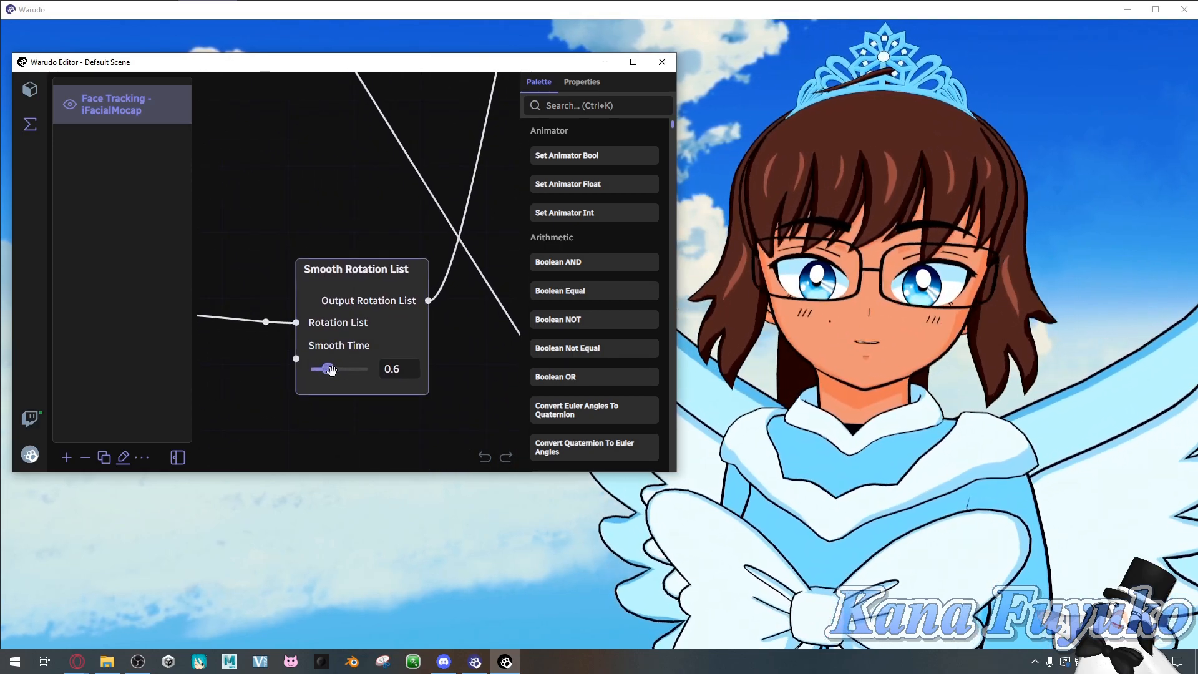
pyautogui.moveTo(324, 375); pyautogui.dragTo(317, 376)
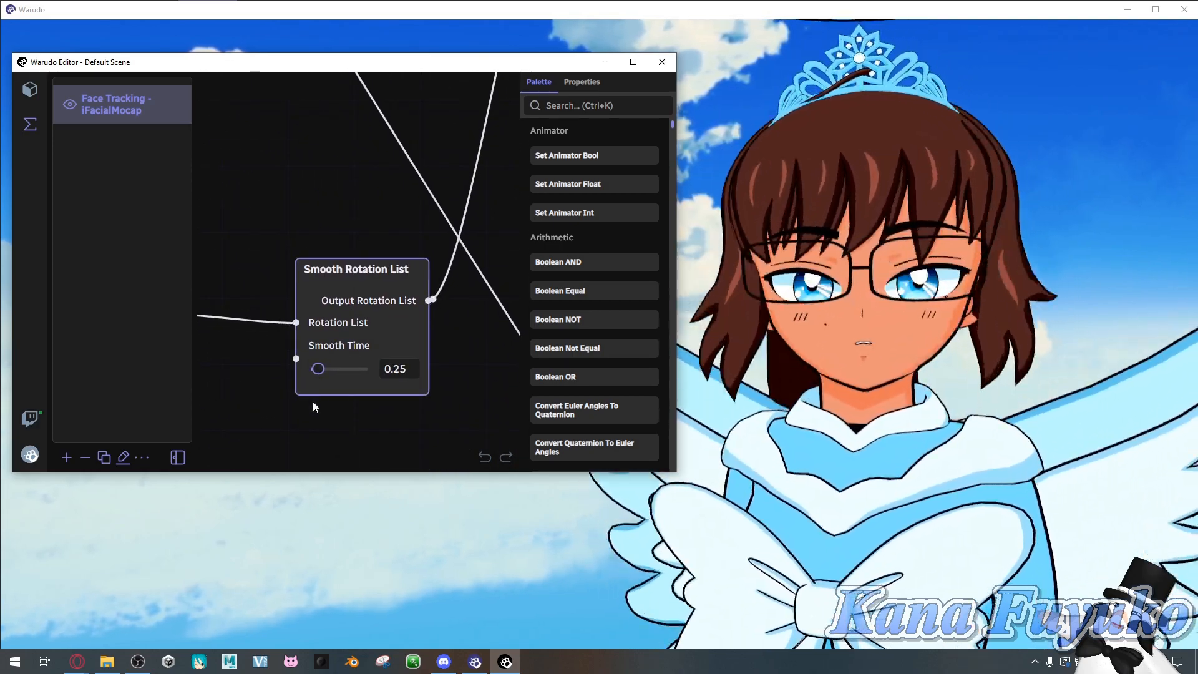
# Set the Smooth Rotation List node's Smooth Time to 0.22 in the face tracking blueprint.
pyautogui.moveTo(318, 369)
pyautogui.mouseDown()
pyautogui.moveTo(343, 369)
pyautogui.moveTo(313, 376)
pyautogui.mouseUp()
pyautogui.scroll(-3, 362, 207)
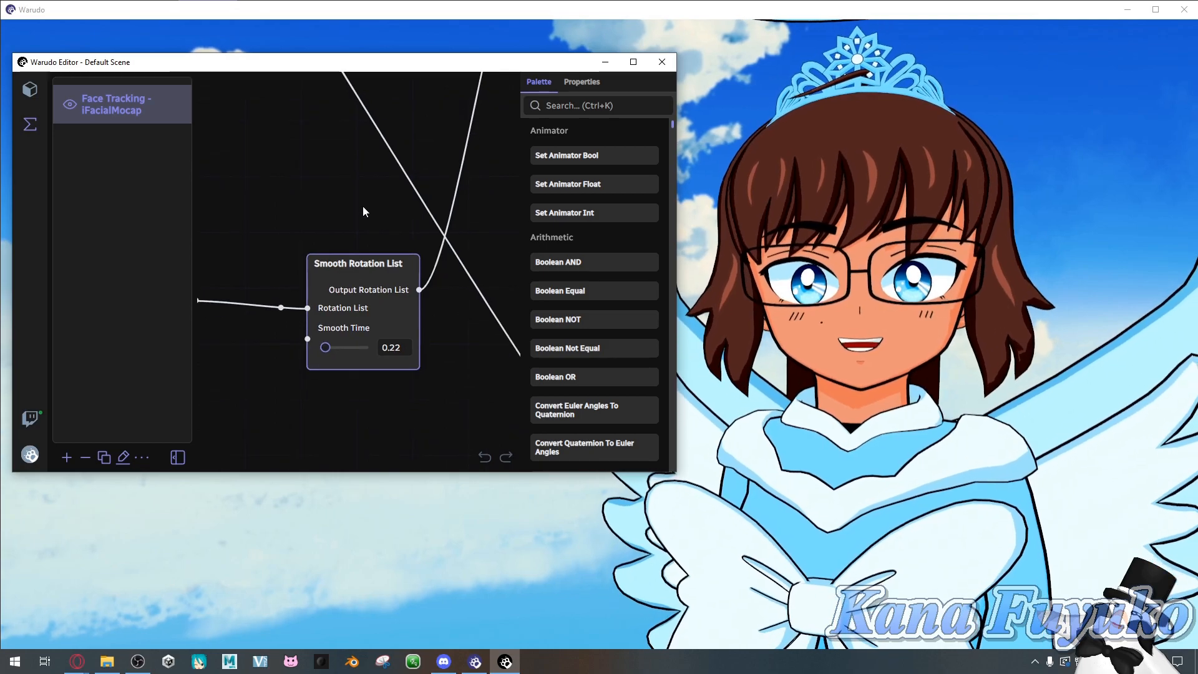
pyautogui.moveTo(341, 210); pyautogui.dragTo(371, 302)
pyautogui.scroll(-3, 348, 258)
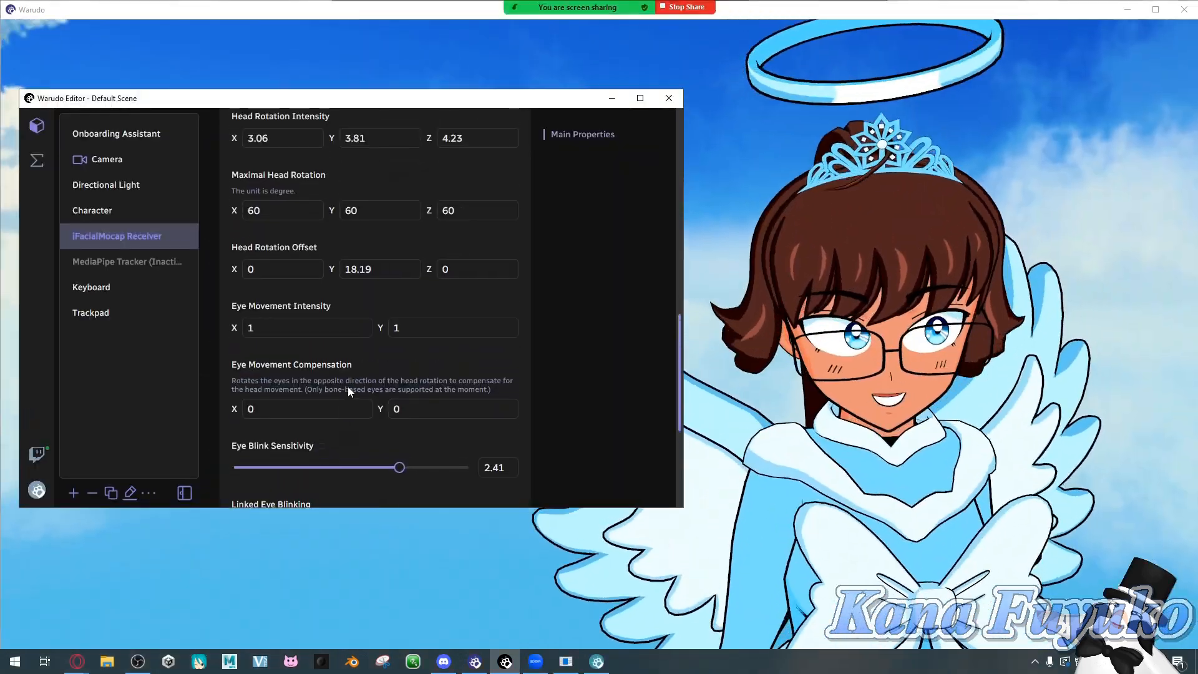
# Reframe the scene camera to show the avatar centred from the front, from the halo down to the skirt.
pyautogui.scroll(4, 346, 393)
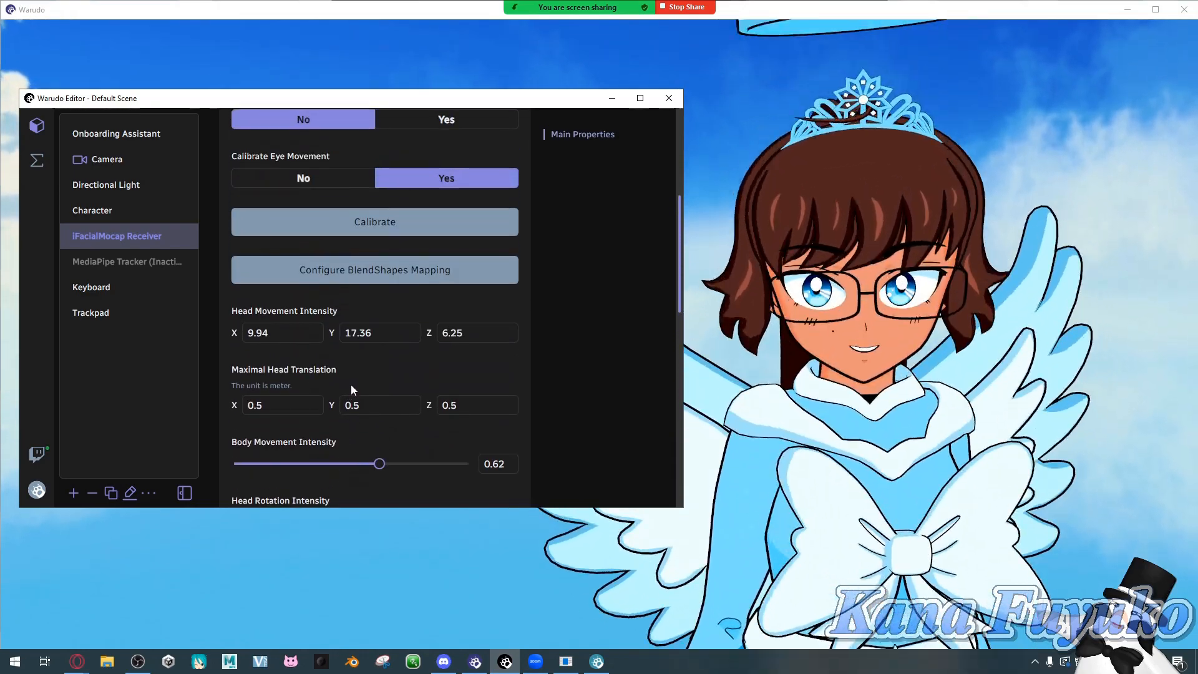
pyautogui.scroll(1, 349, 390)
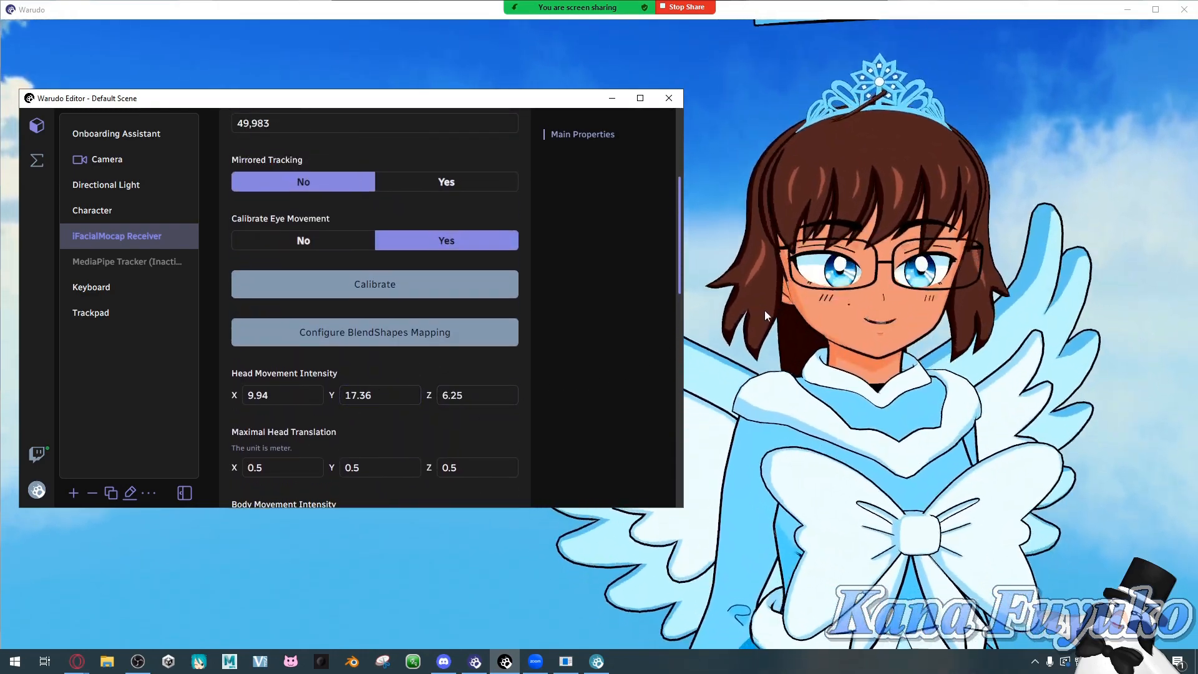
pyautogui.click(755, 312)
pyautogui.moveTo(749, 310); pyautogui.dragTo(606, 301, button='middle')
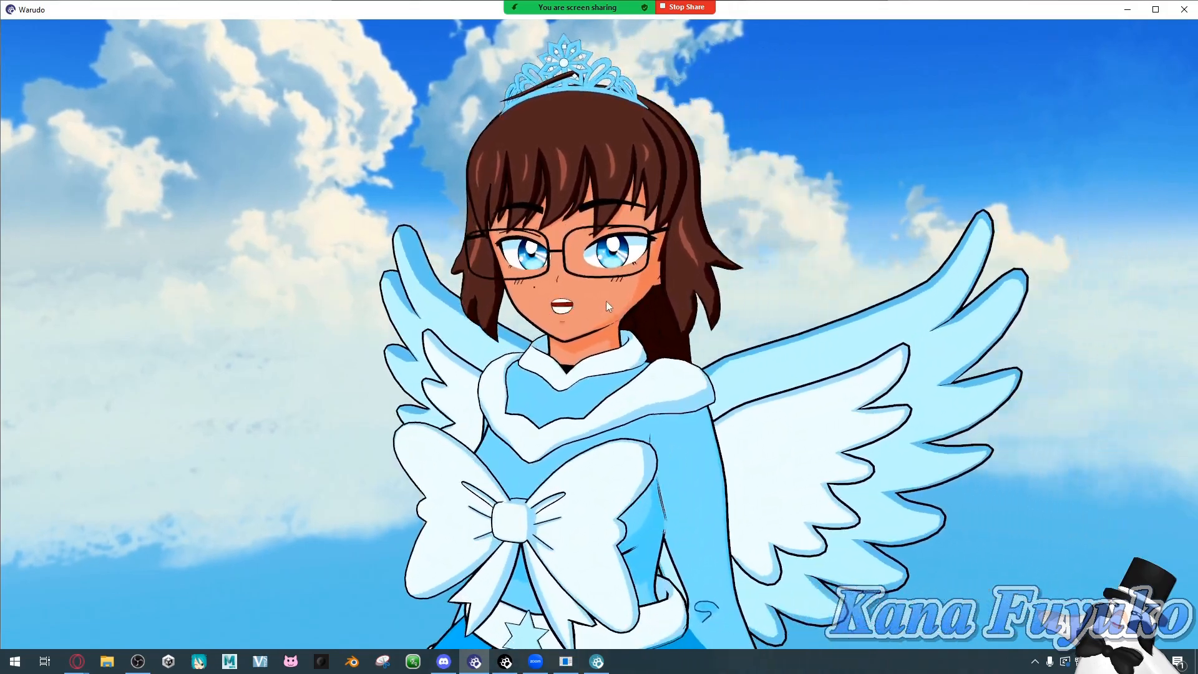
pyautogui.scroll(-2, 608, 300)
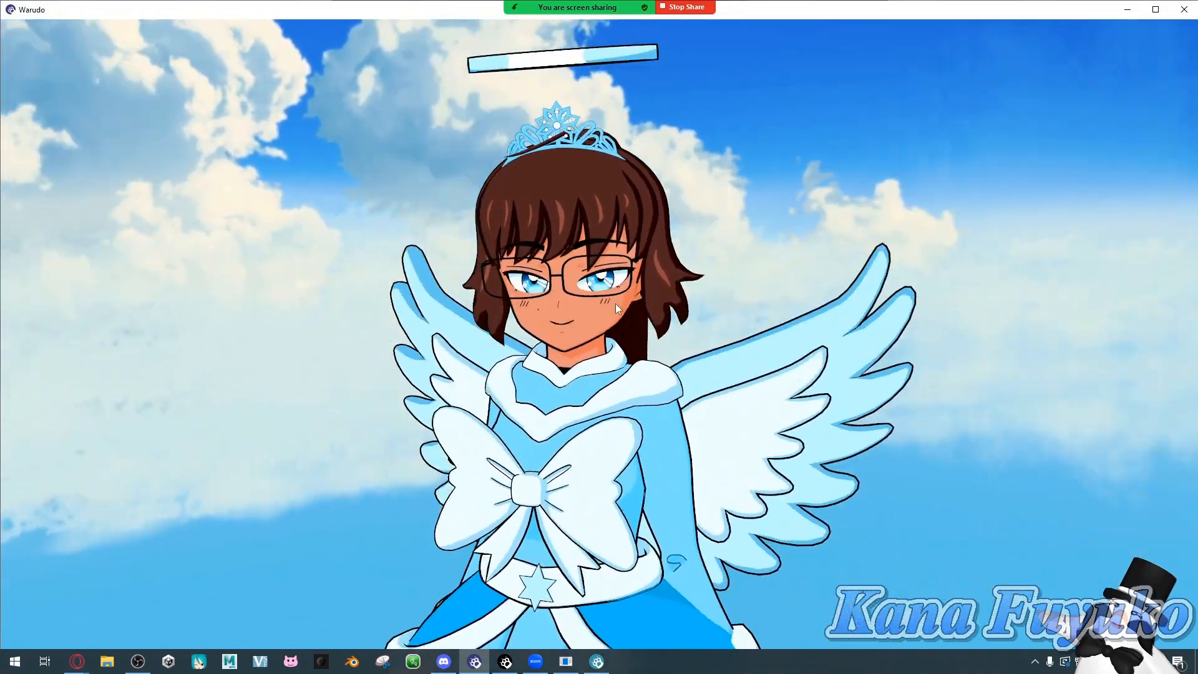
pyautogui.moveTo(615, 303); pyautogui.dragTo(601, 259)
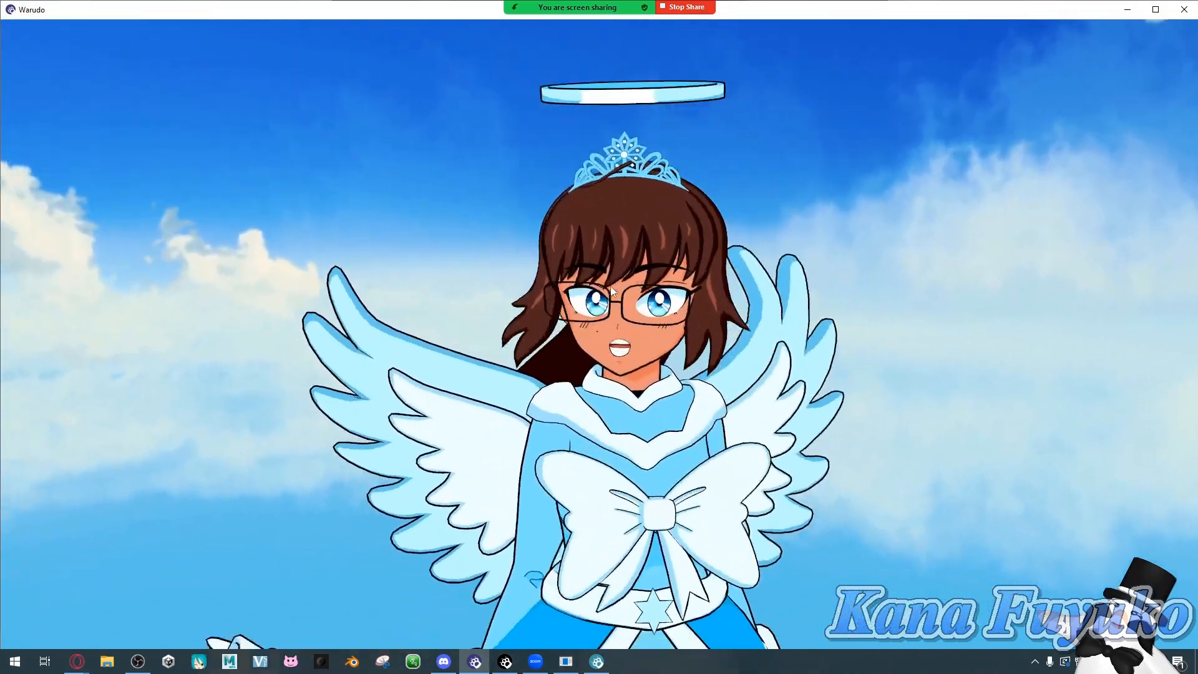